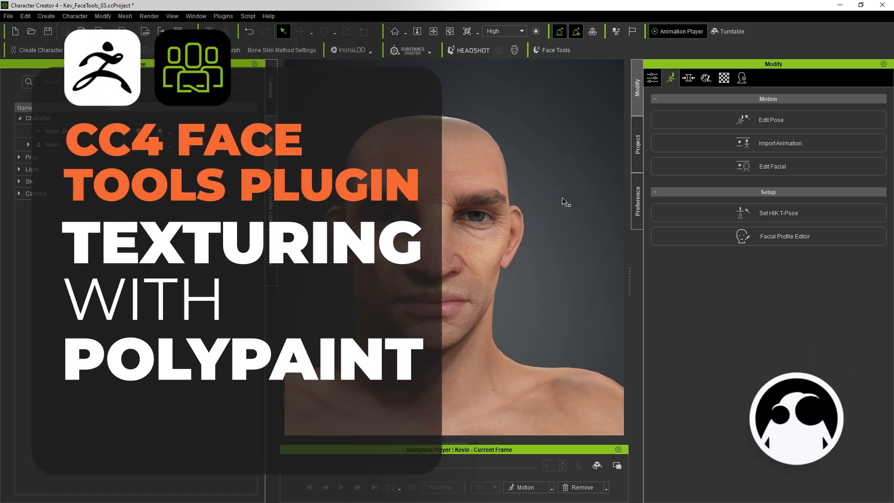
right_drag(449, 230, 475, 224)
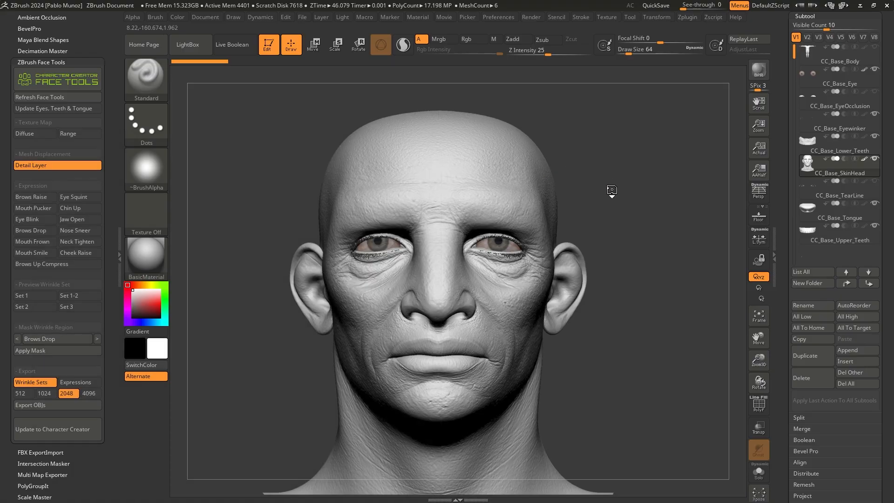
mouse_move(446, 271)
right_down()
mouse_move(457, 271)
mouse_move(301, 328)
right_up()
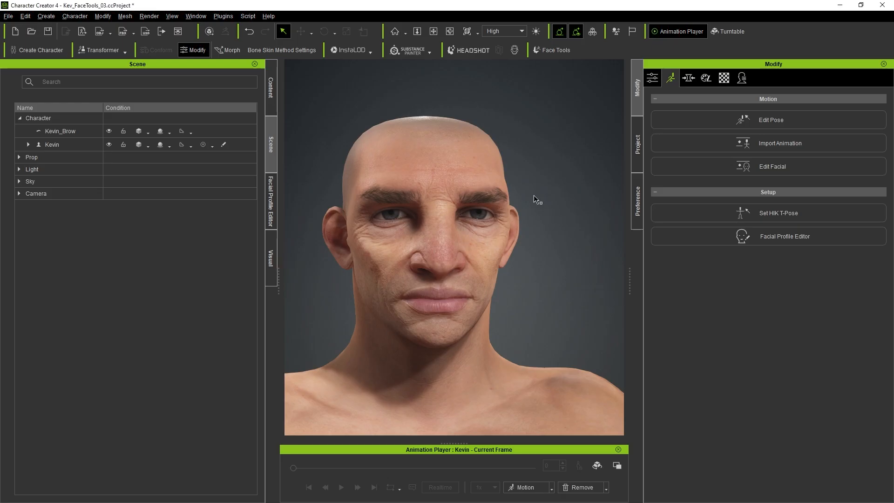
scroll(554, 222, up, 2)
drag(429, 247, 399, 191)
alt+middle_drag(561, 190, 563, 196)
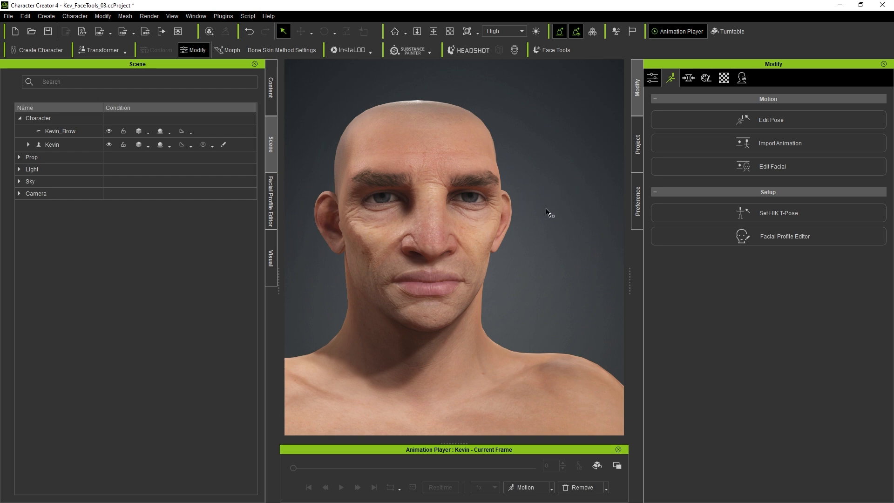
Switch to ZBrush, show the head's Diffuse texture map from Face Tools, and apply the SkinShade4 material
key(alt+Tab)
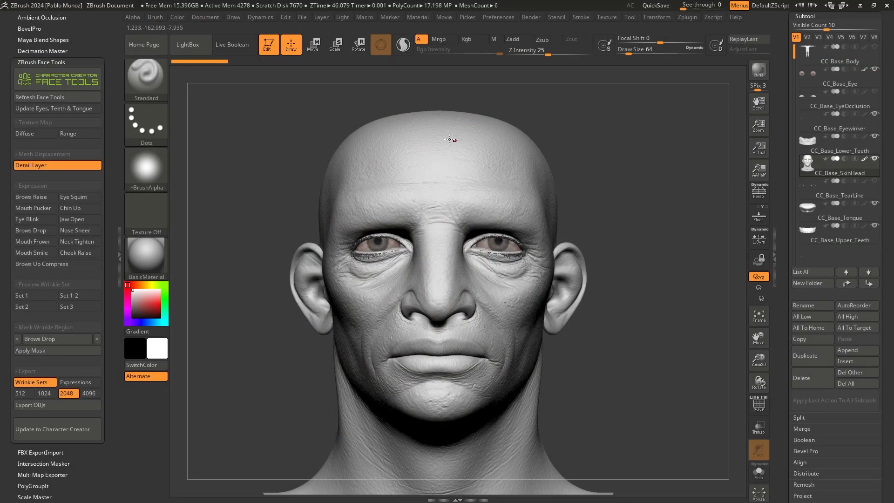
click(39, 135)
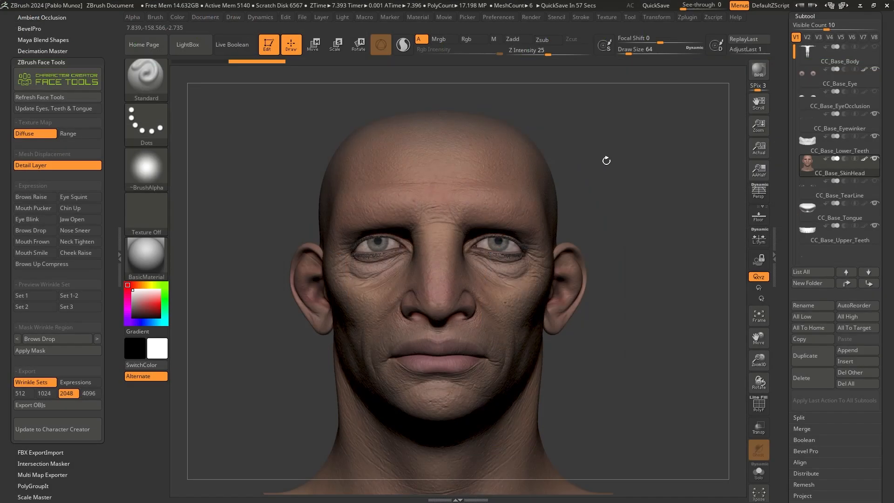
click(146, 254)
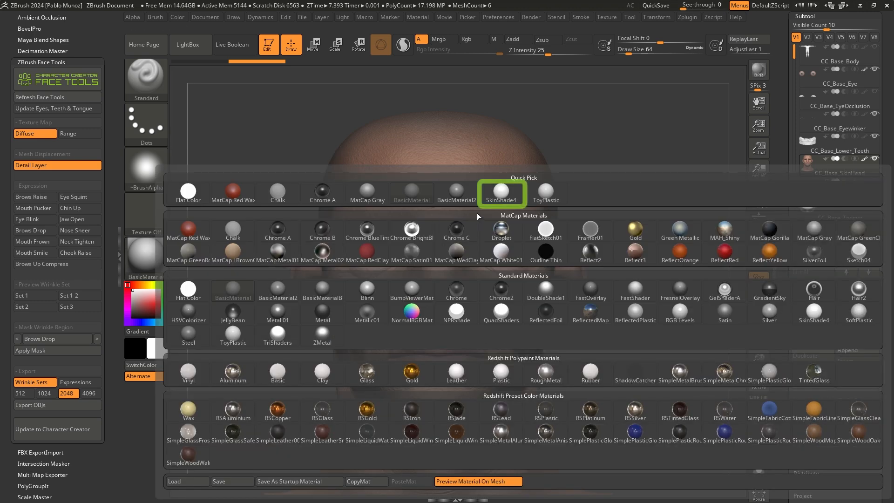
click(503, 195)
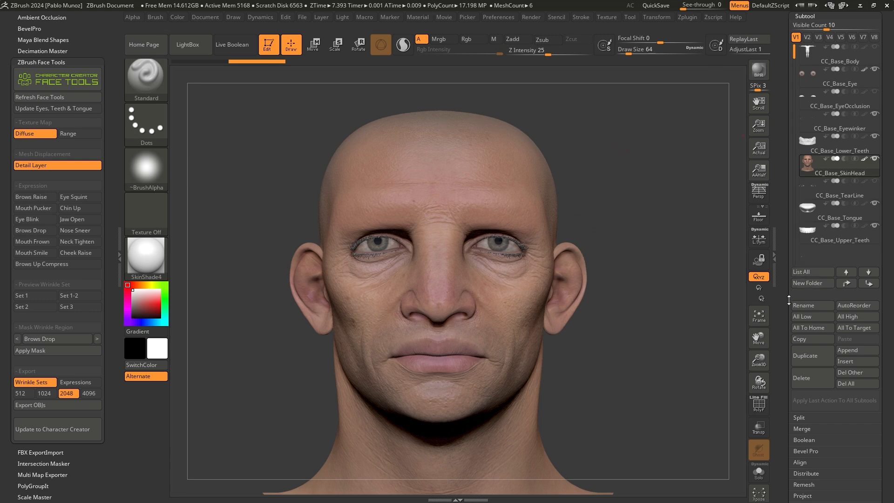
Open the head's Texture Map settings and toggle the texture off and on to compare the surface
drag(790, 300, 786, 179)
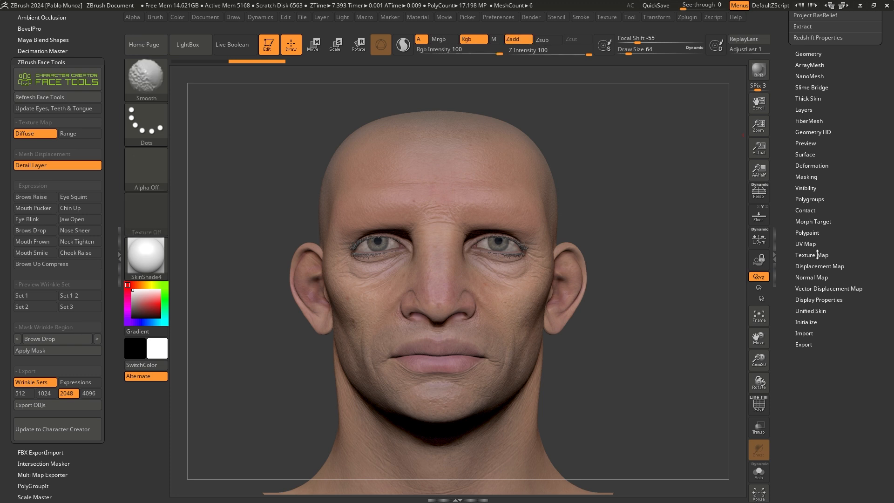
click(818, 255)
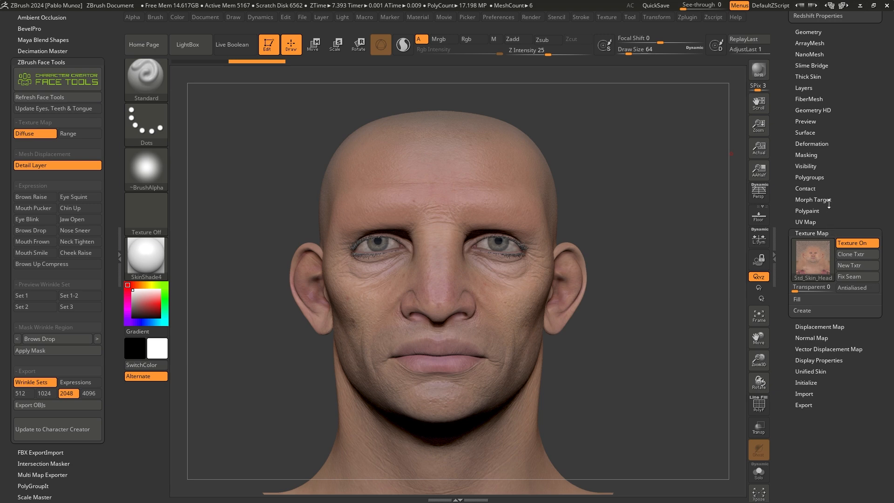
click(848, 241)
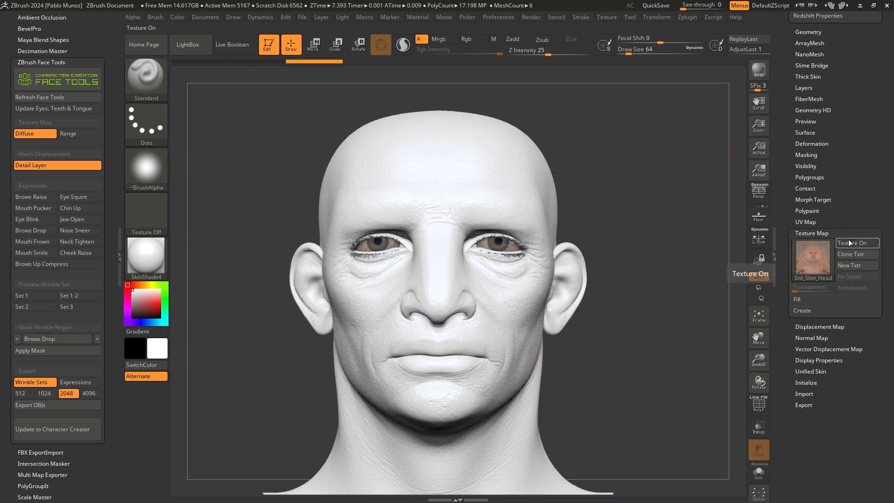
click(841, 245)
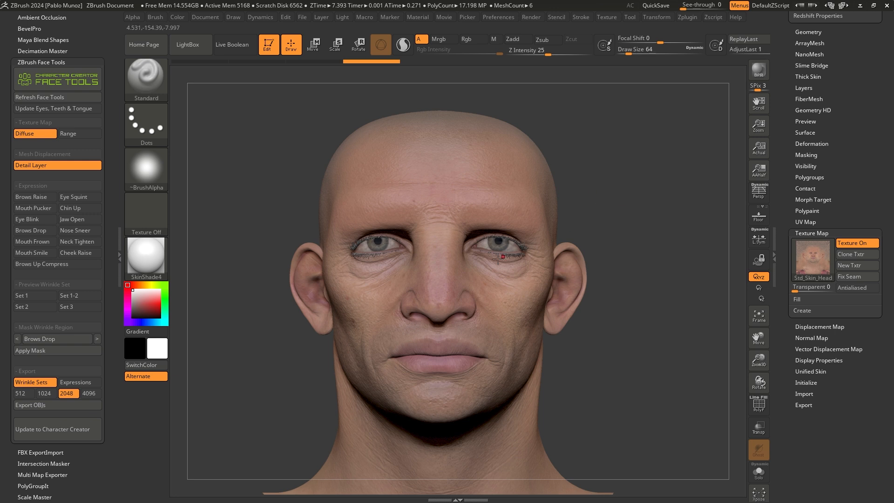
Open the Polypaint settings and check the head's subdivision levels in the Geometry settings
click(809, 211)
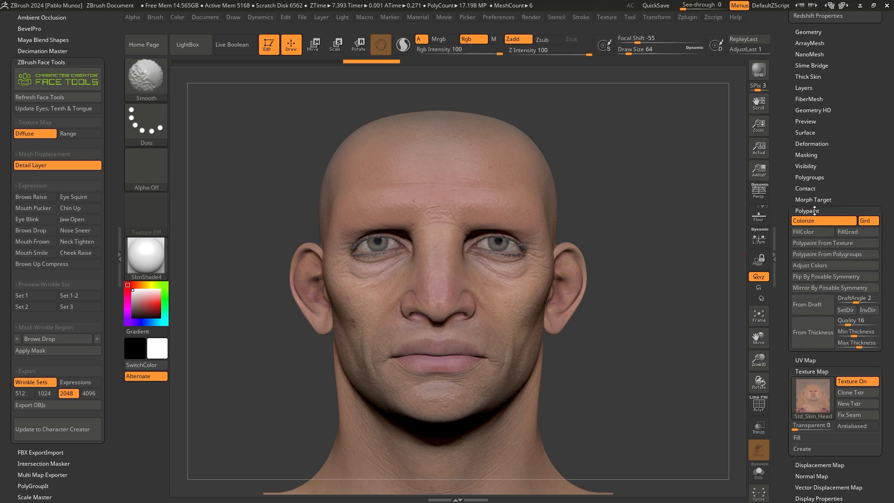
click(809, 32)
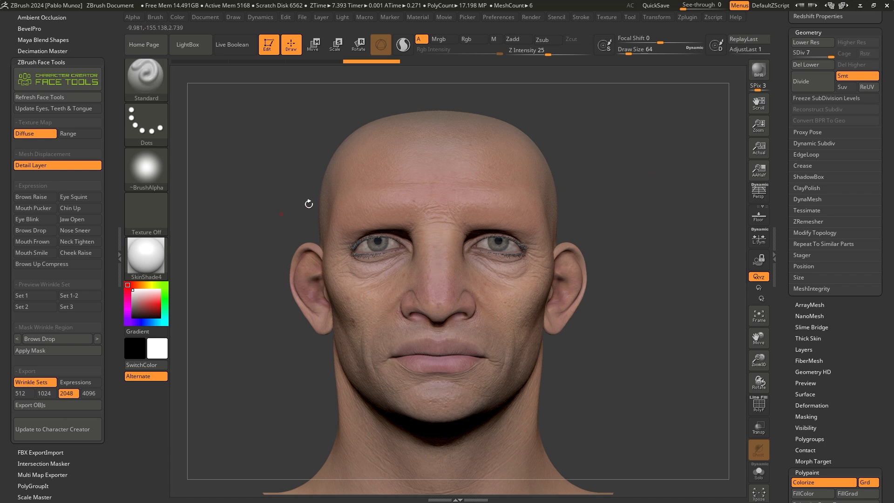
key(shift)
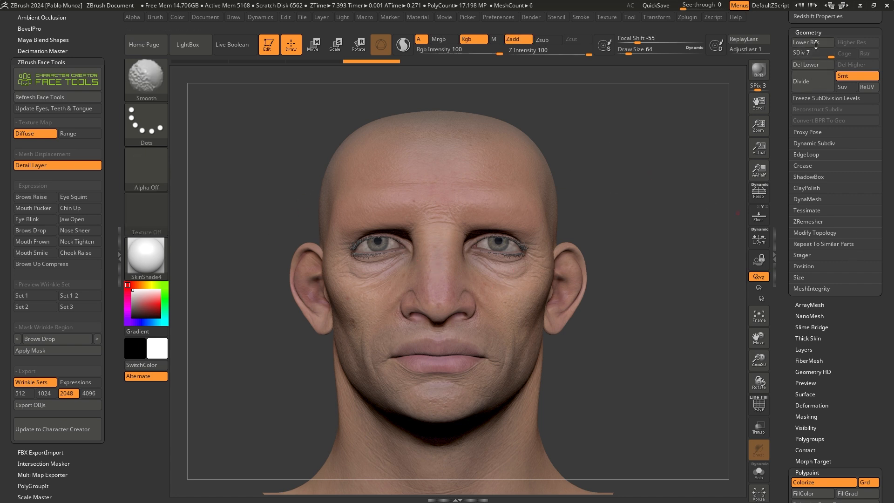
shift+click(826, 30)
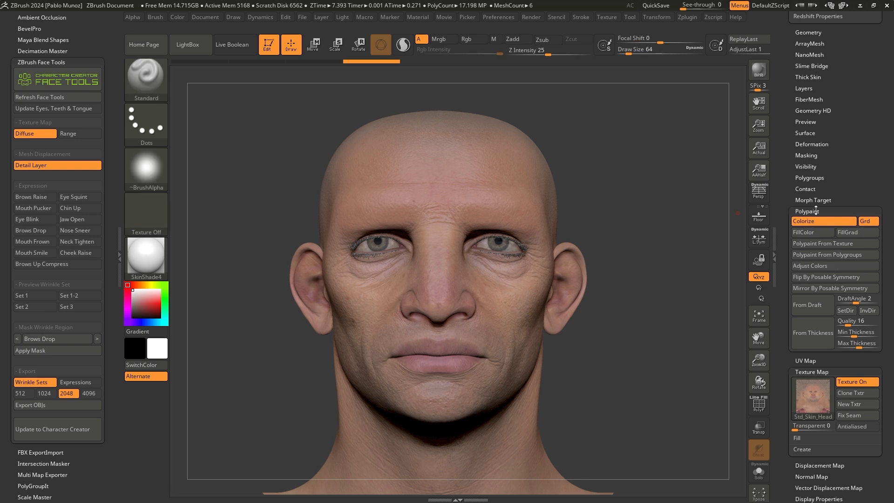
Turn on Mrgb draw mode and convert the head's texture map to polypaint
scroll(800, 275, down, 2)
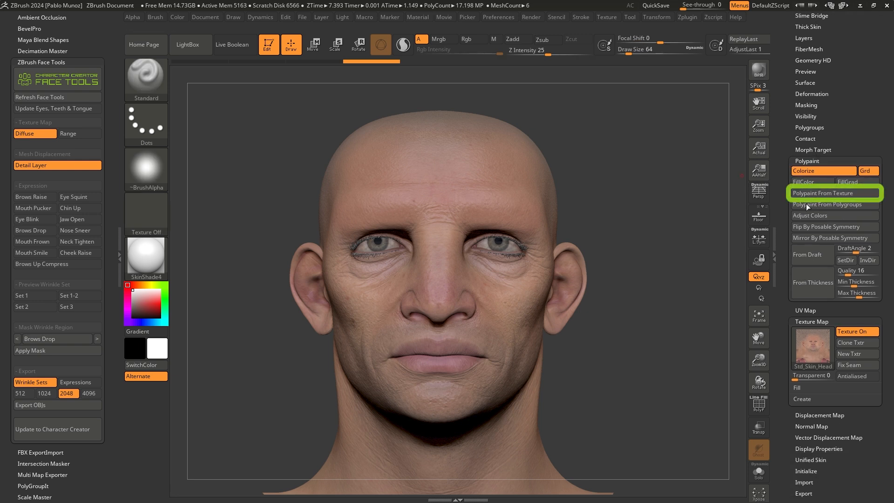
mouse_move(810, 335)
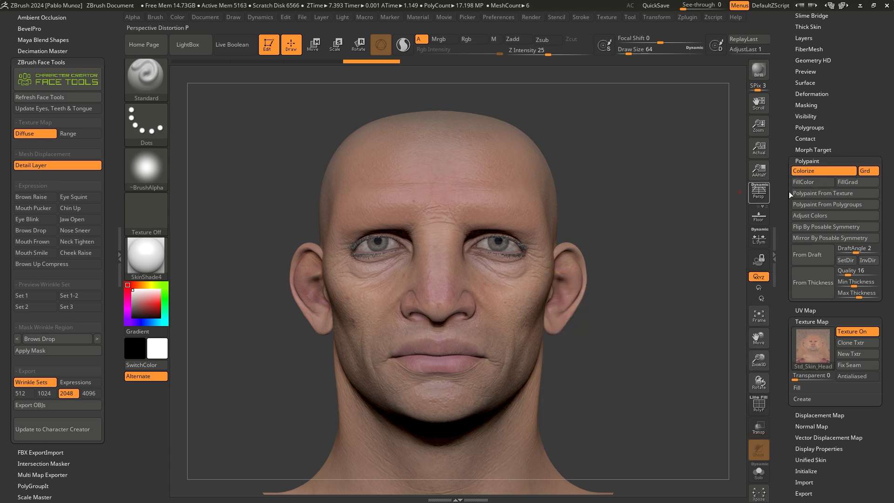
click(829, 193)
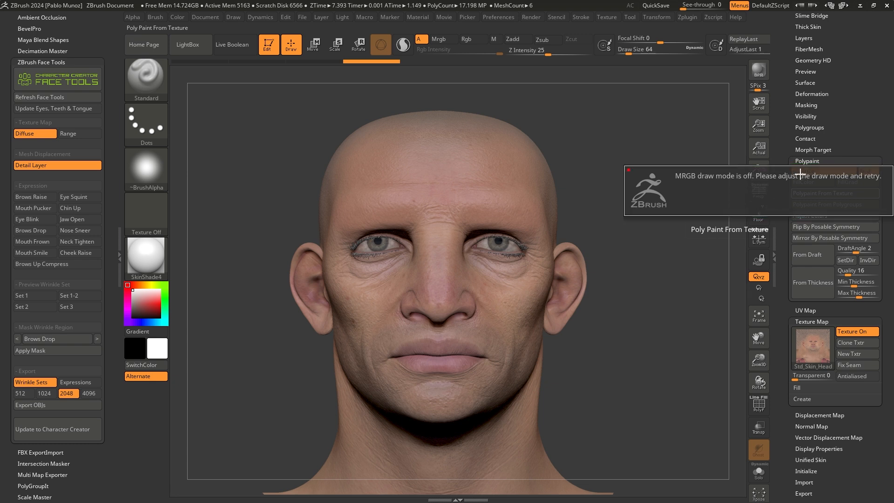
click(666, 215)
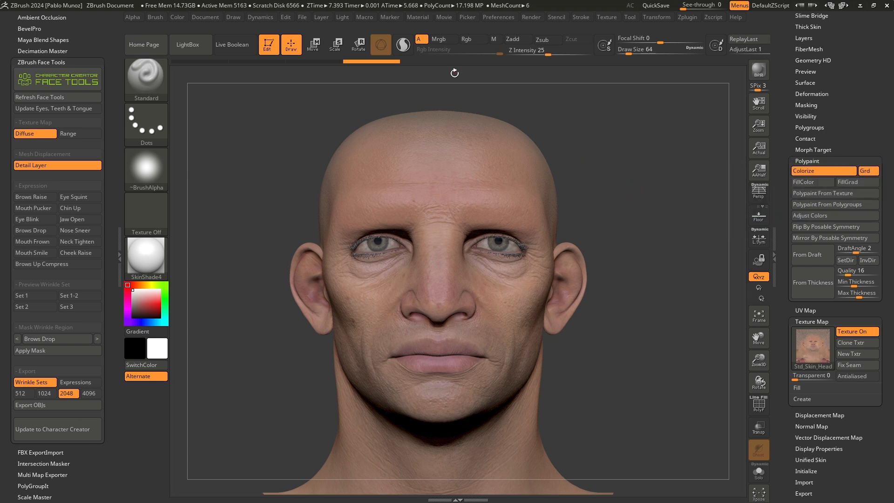
click(444, 39)
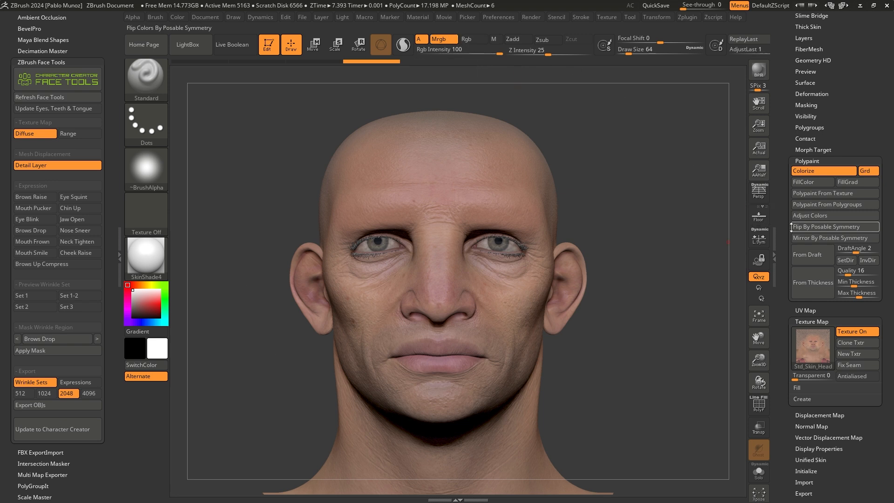
click(818, 193)
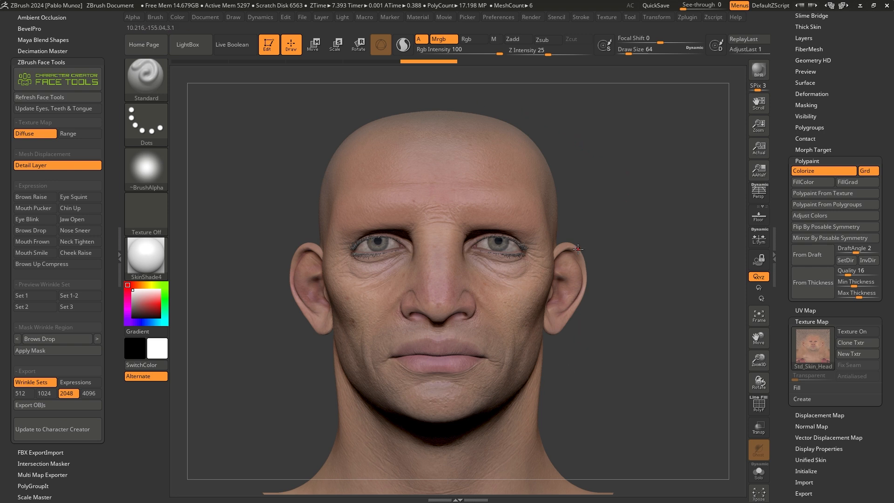
Dock the Render palette above the Tool palette and set the renderer to Flat, comparing it with Preview
click(531, 17)
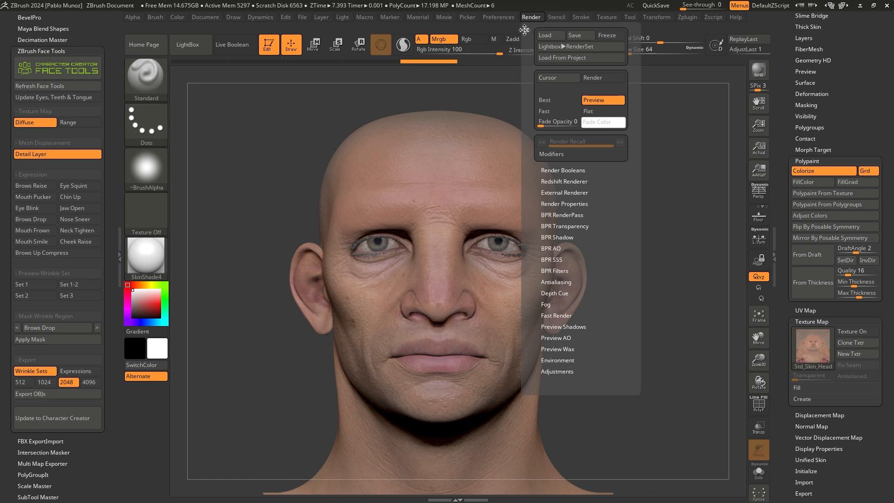
drag(527, 30, 819, 21)
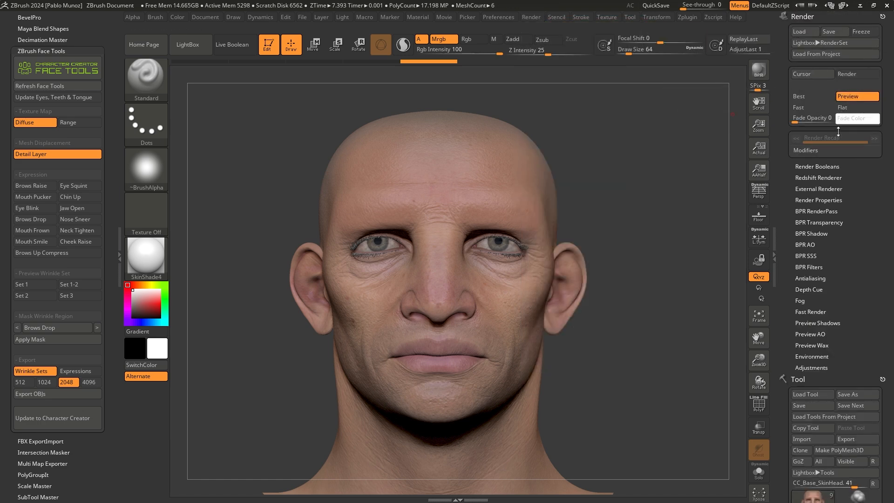
click(855, 107)
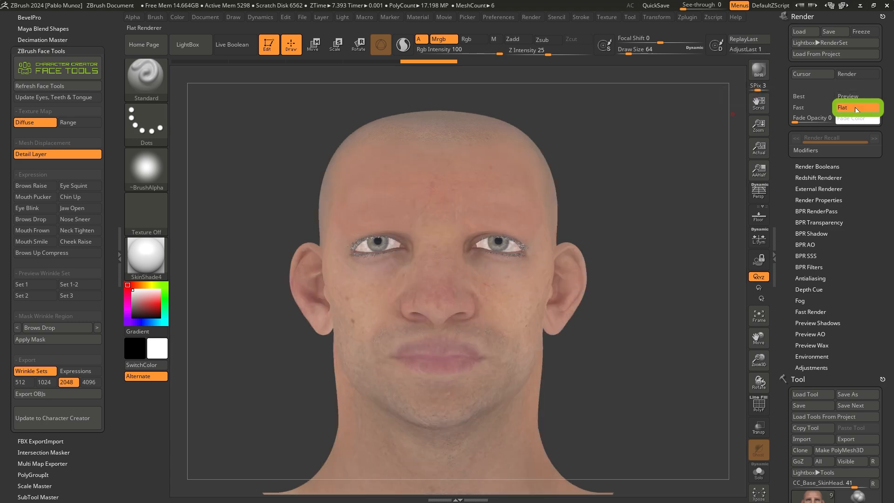
click(856, 97)
click(856, 106)
click(854, 95)
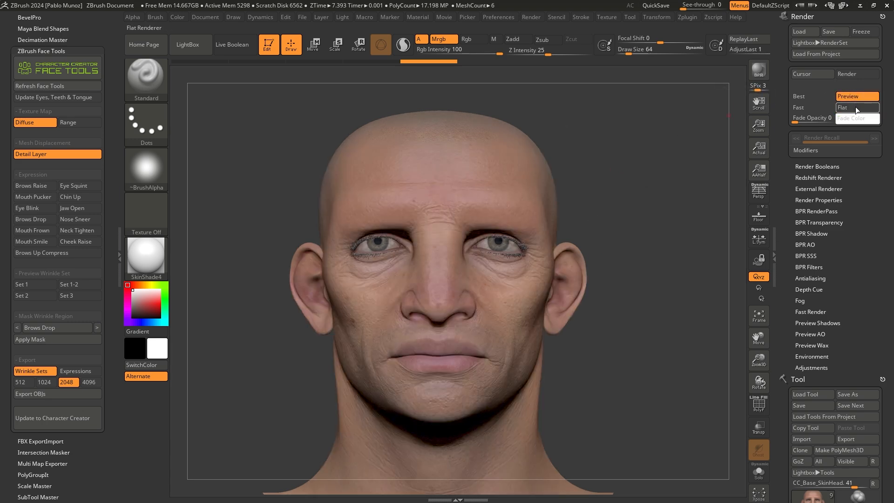
click(857, 107)
Examine the flat-rendered polypaint from the front and both sides of the head, and return the renderer to Preview
drag(603, 165, 517, 162)
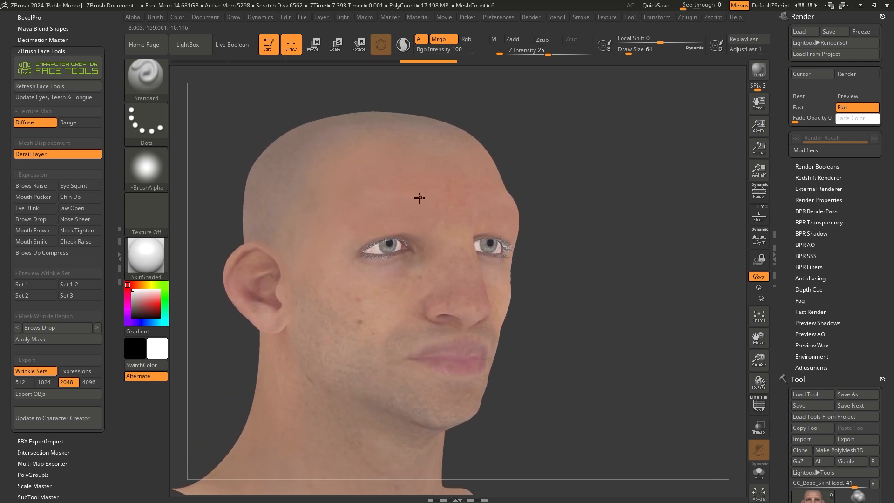
alt+right_drag(346, 272, 353, 212)
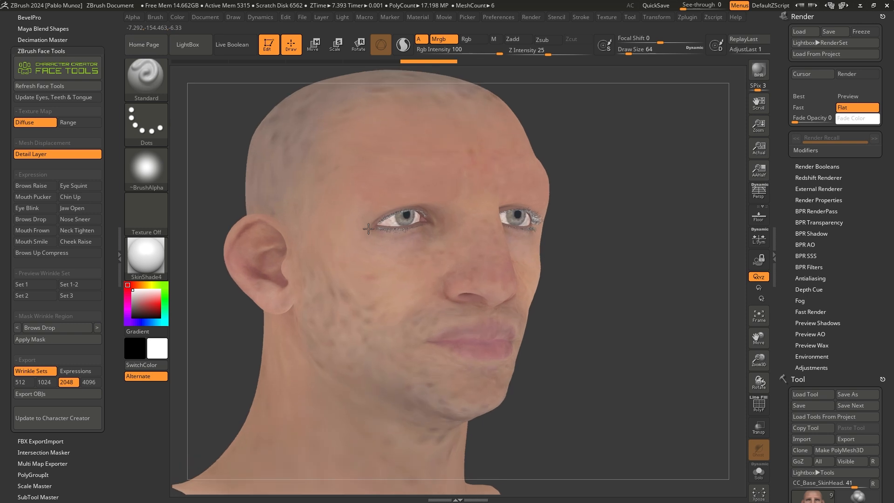
shift+drag(596, 147, 580, 147)
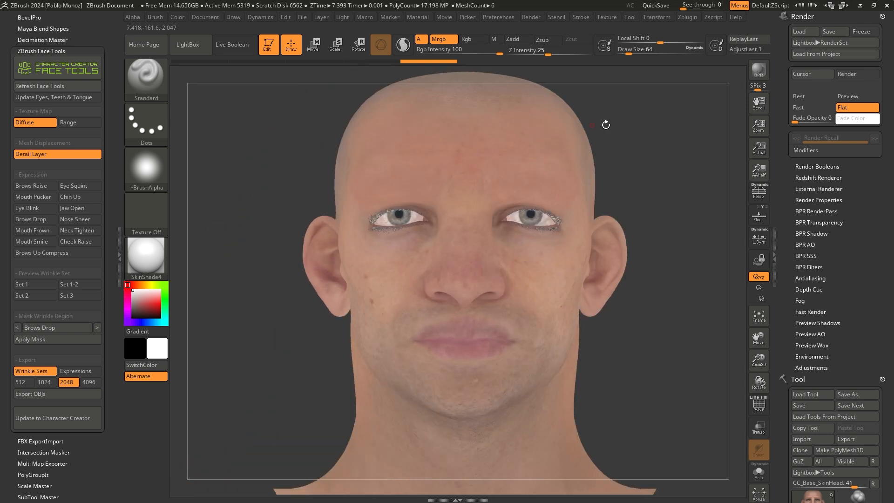
alt+drag(625, 128, 601, 152)
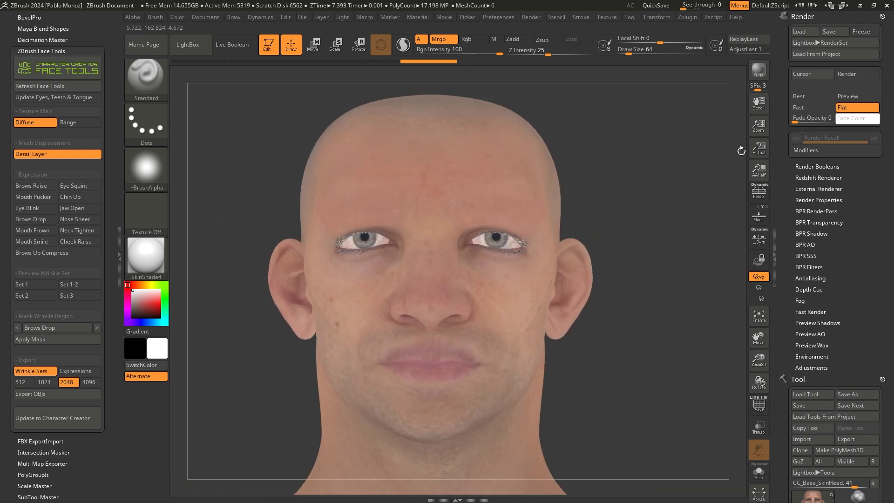
alt+drag(668, 213, 658, 207)
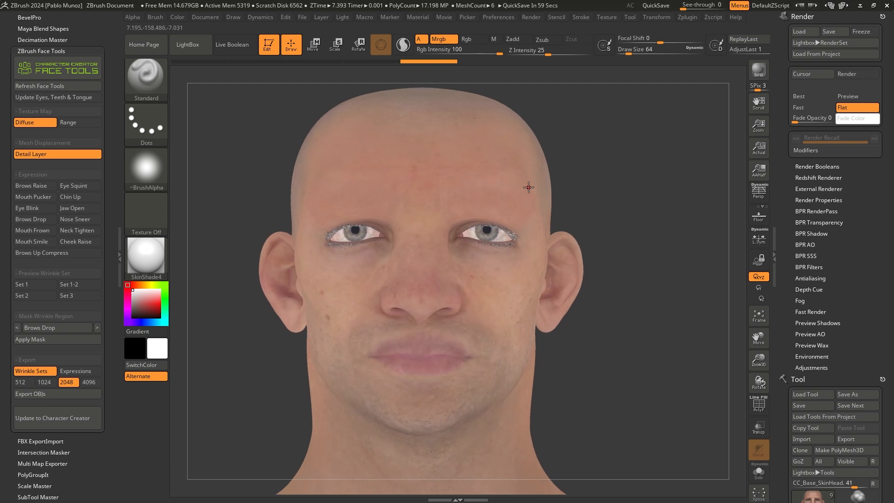
drag(275, 163, 200, 164)
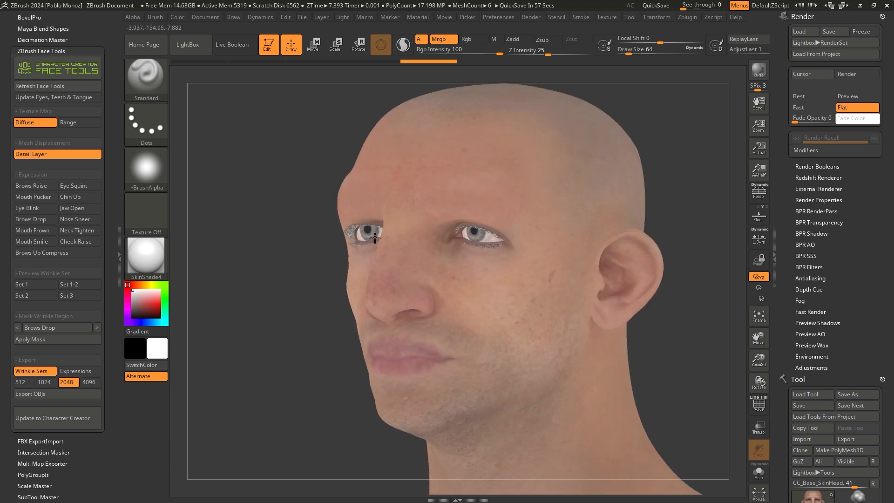
alt+right_drag(489, 213, 453, 231)
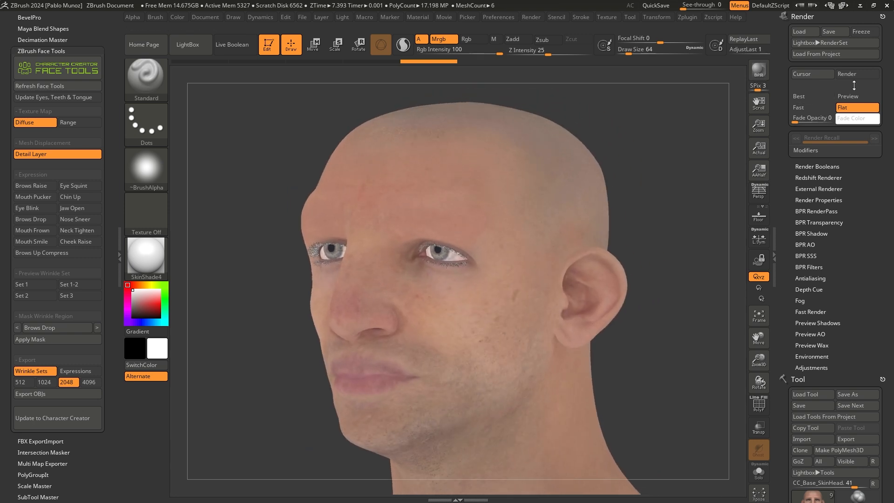
click(854, 96)
drag(663, 168, 632, 170)
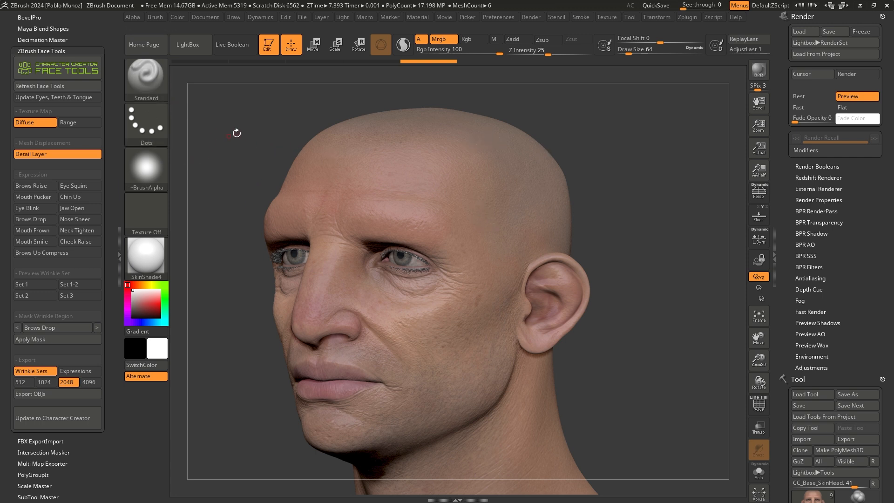
Set the Standard brush to Rgb-only painting with the Color Spray stroke and Alpha 08
click(472, 41)
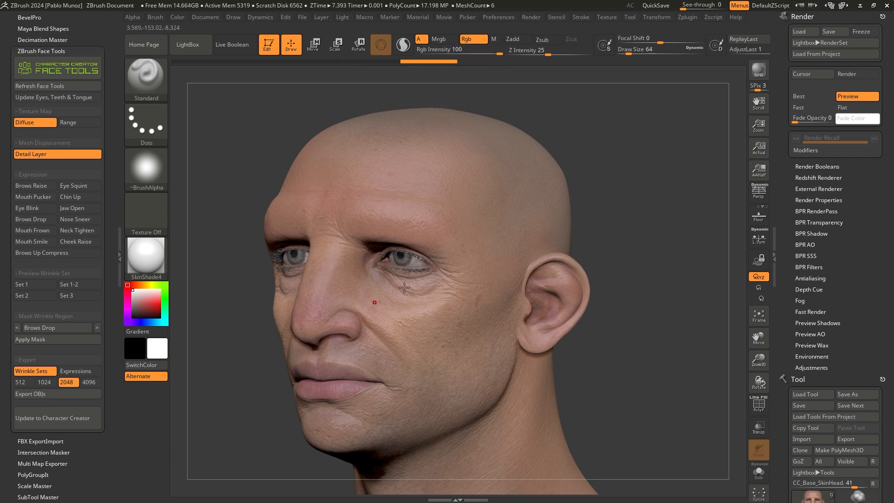
click(148, 126)
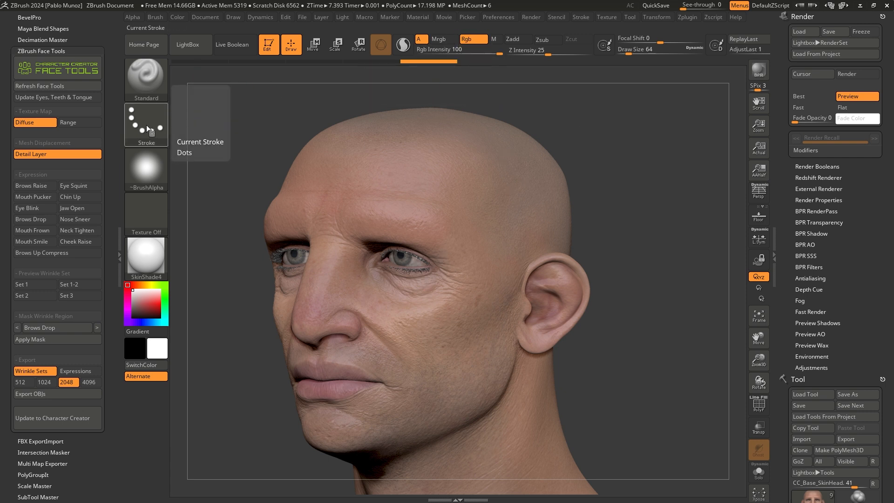
click(335, 133)
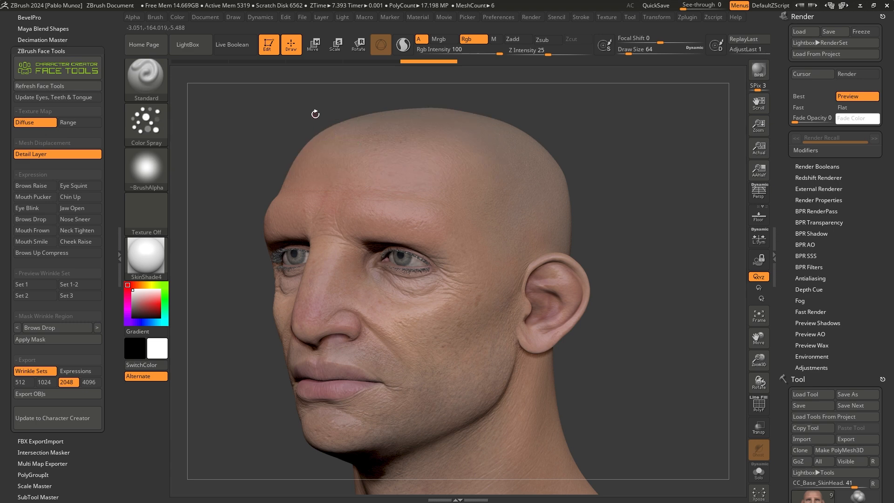
click(144, 169)
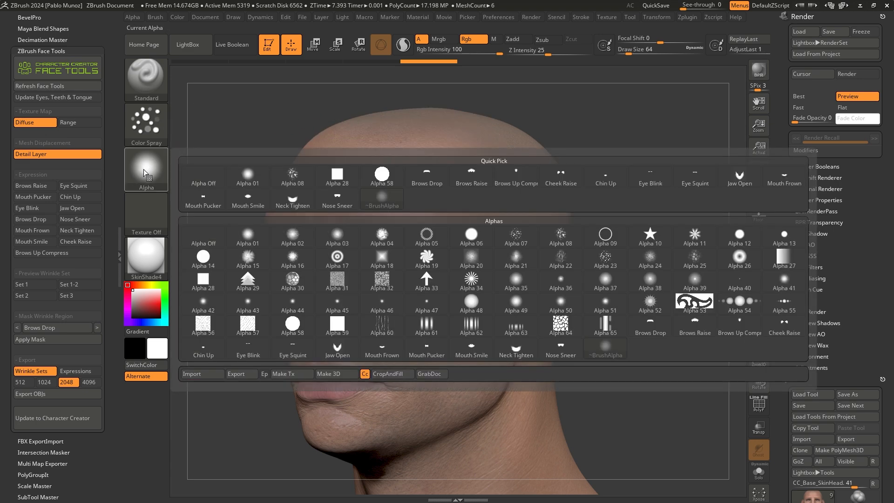
click(293, 176)
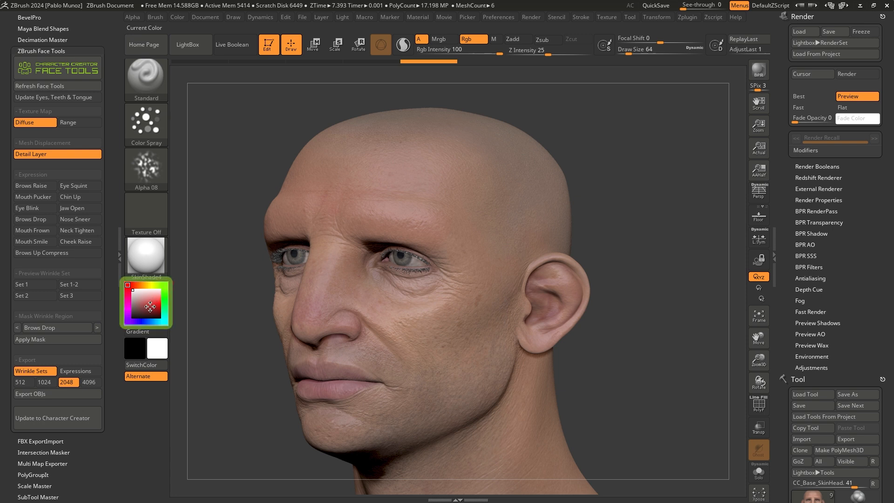
Give the brush a lightened skin tone sampled from the face, a Draw Size of about 1523 and an Rgb Intensity of 18
mouse_move(148, 302)
mouse_down()
mouse_move(314, 301)
mouse_move(355, 219)
mouse_move(437, 201)
mouse_move(329, 250)
mouse_move(387, 322)
mouse_move(459, 307)
mouse_move(443, 294)
mouse_move(353, 312)
mouse_move(328, 250)
mouse_up()
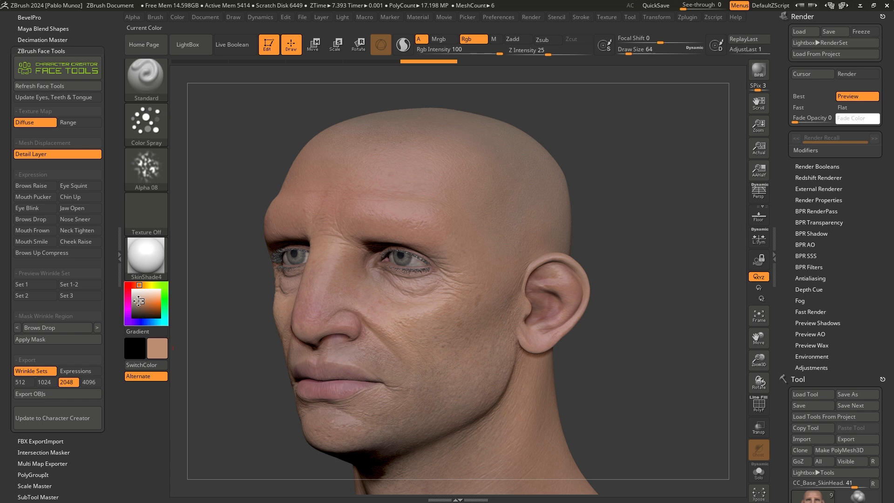
click(144, 299)
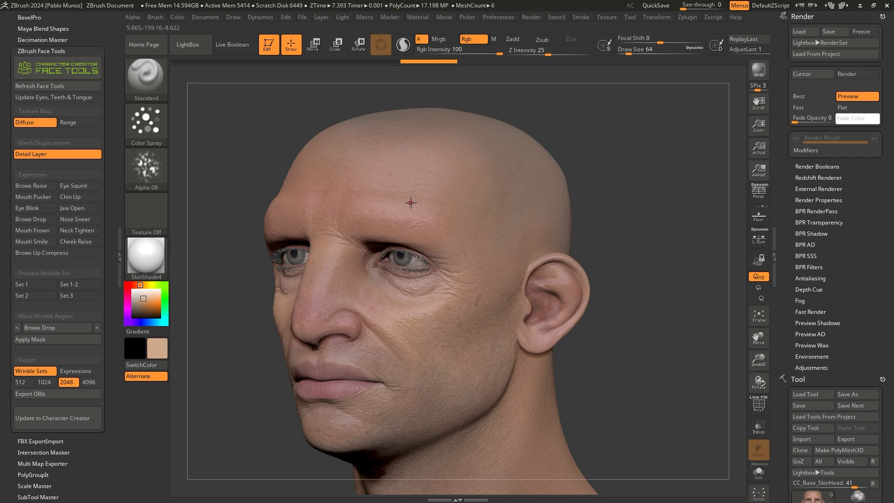
click(687, 18)
key(space)
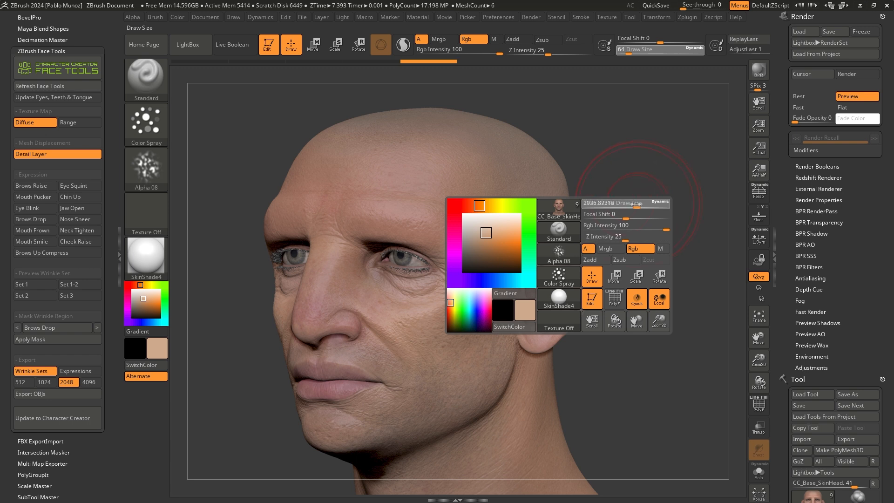
alt+drag(630, 204, 635, 188)
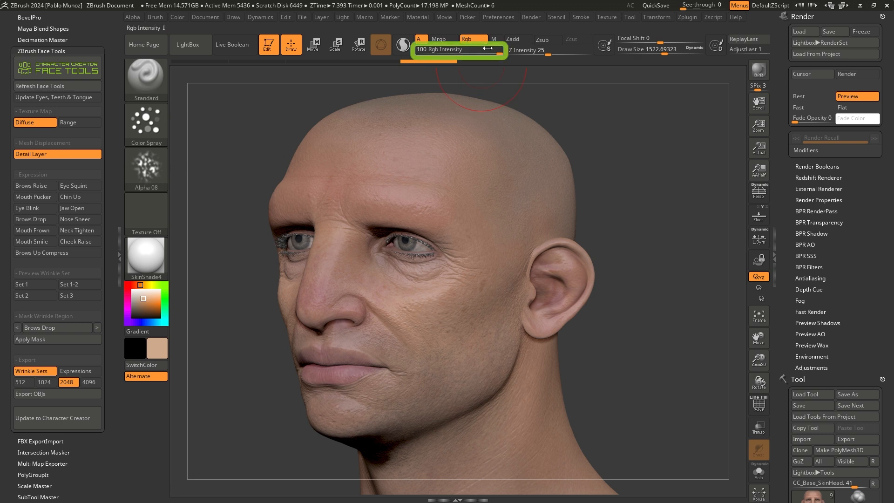
drag(486, 49, 449, 50)
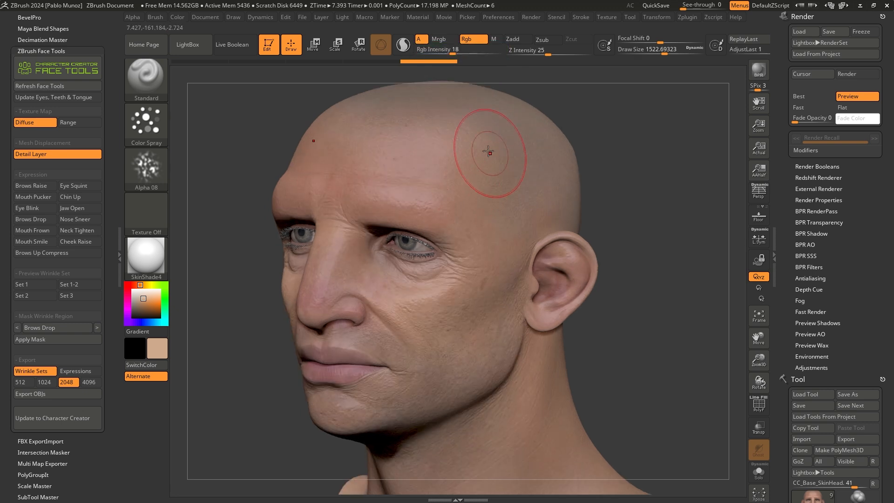
Paint a light test stroke from the temple towards the eye and open the stroke's Lazy Mouse settings
mouse_move(488, 152)
mouse_down()
mouse_move(458, 163)
mouse_move(435, 207)
mouse_up()
click(605, 44)
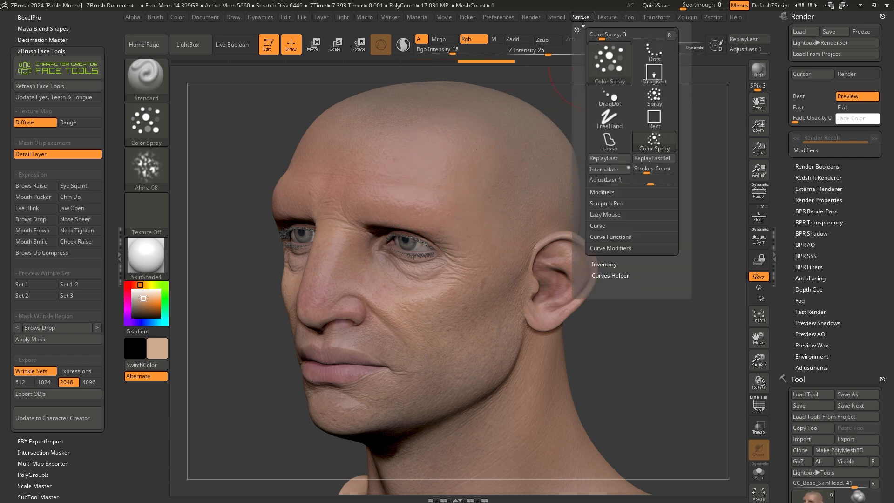
click(623, 215)
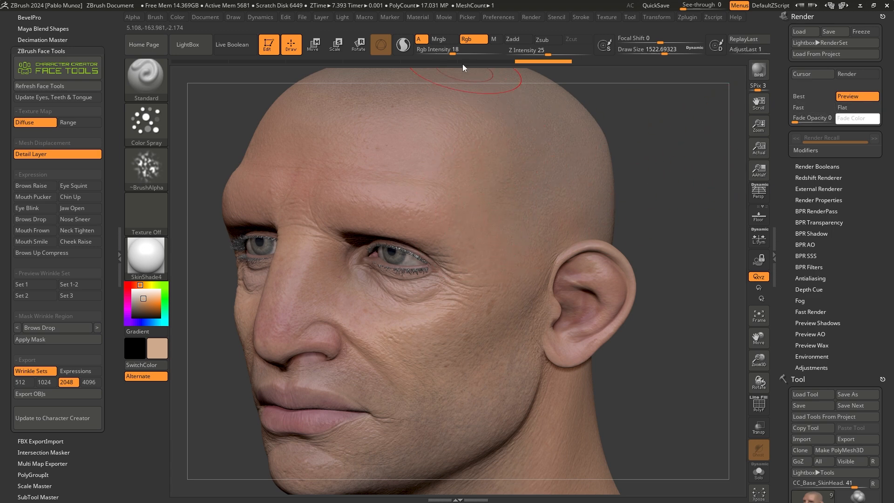
Switch the renderer to Flat and adjust the brush to Rgb Intensity 27 and a Draw Size of about 306
drag(453, 52, 459, 51)
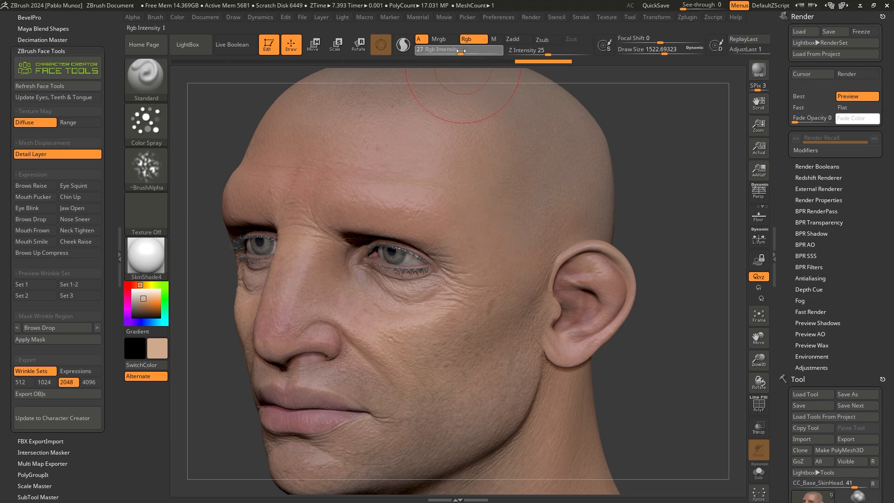
click(848, 107)
key(space)
drag(481, 208, 465, 208)
mouse_move(425, 200)
ctrl+right_down()
mouse_move(430, 256)
mouse_move(487, 240)
ctrl+right_up()
key(space)
drag(487, 239, 489, 214)
right_drag(489, 228, 504, 298)
key(space)
drag(503, 298, 500, 298)
Paint light beige over the brown spots on the cheek beside the outer corner of the eye
drag(516, 260, 541, 231)
alt+right_drag(568, 274, 453, 206)
alt+right_drag(498, 268, 452, 168)
mouse_move(517, 296)
alt+right_down()
mouse_move(482, 226)
mouse_move(497, 270)
mouse_move(501, 260)
alt+right_up()
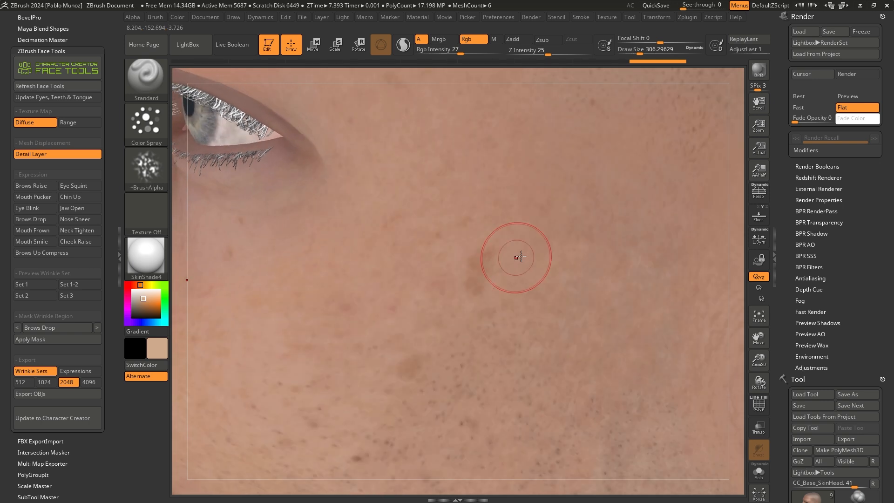
drag(489, 255, 496, 252)
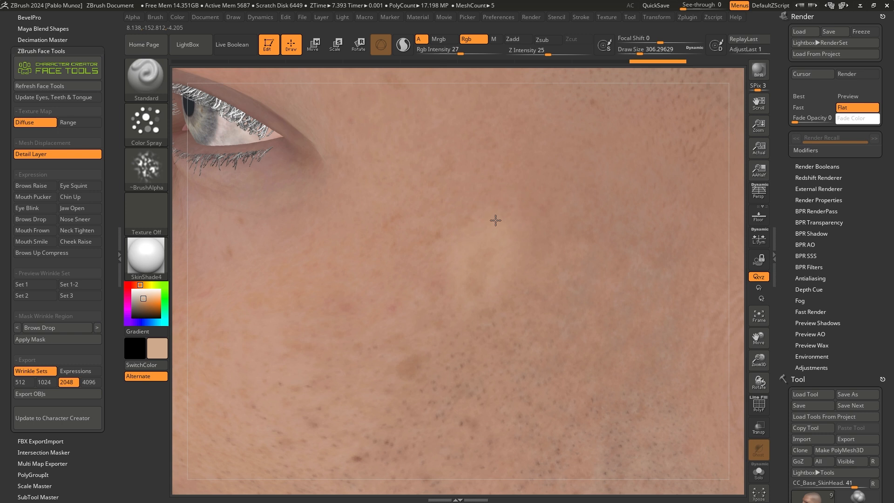
drag(508, 274, 512, 294)
ctrl+right_drag(515, 285, 522, 260)
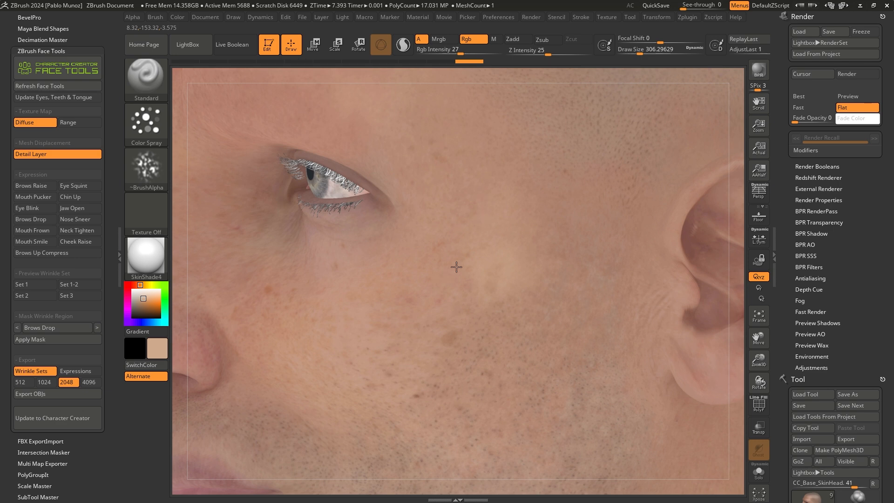
Enlarge the brush to a Draw Size of about 742 and paint light beige over the cheeks, temples and forehead
right_drag(555, 234, 515, 203)
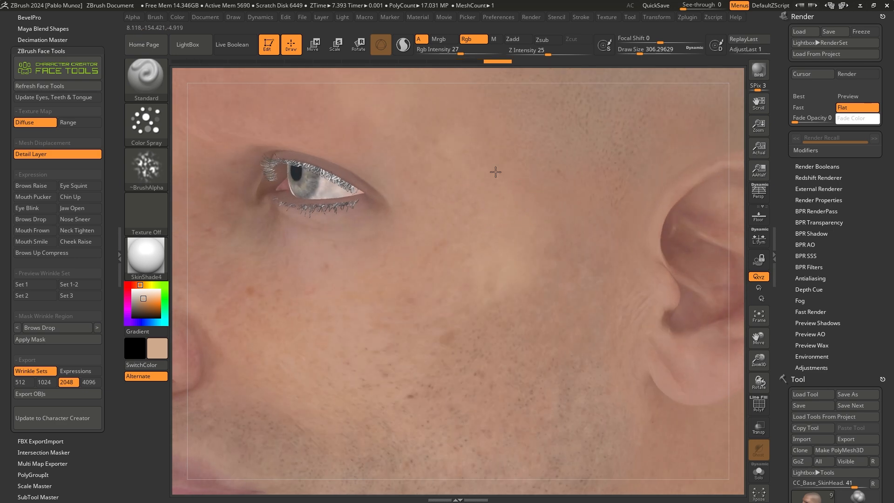
right_drag(499, 195, 510, 194)
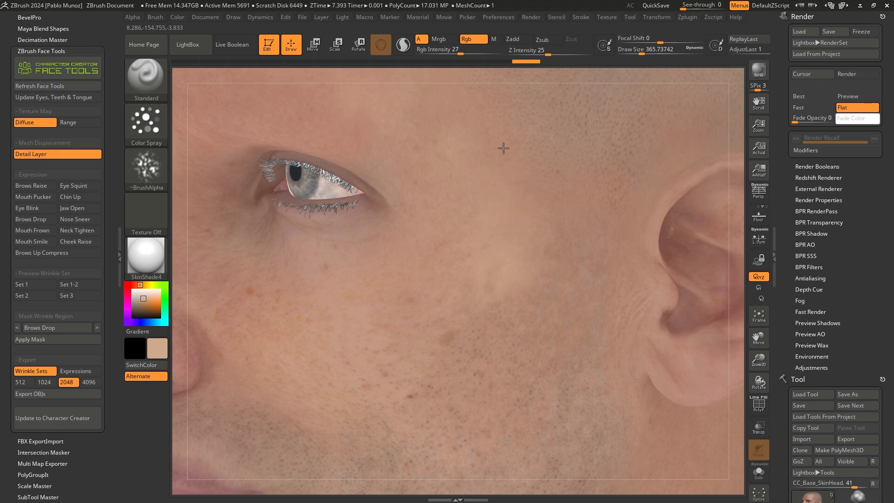
mouse_move(444, 130)
ctrl+right_down()
mouse_move(484, 199)
mouse_move(523, 195)
mouse_move(505, 200)
ctrl+right_up()
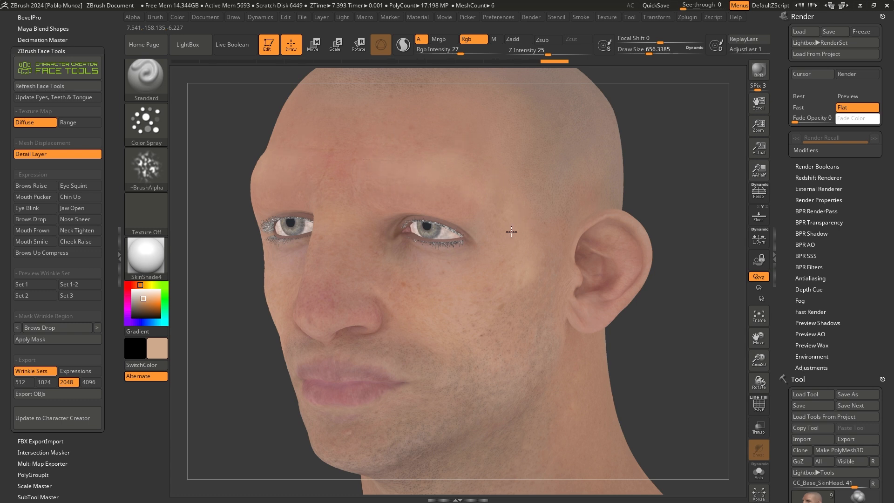
right_drag(511, 231, 464, 189)
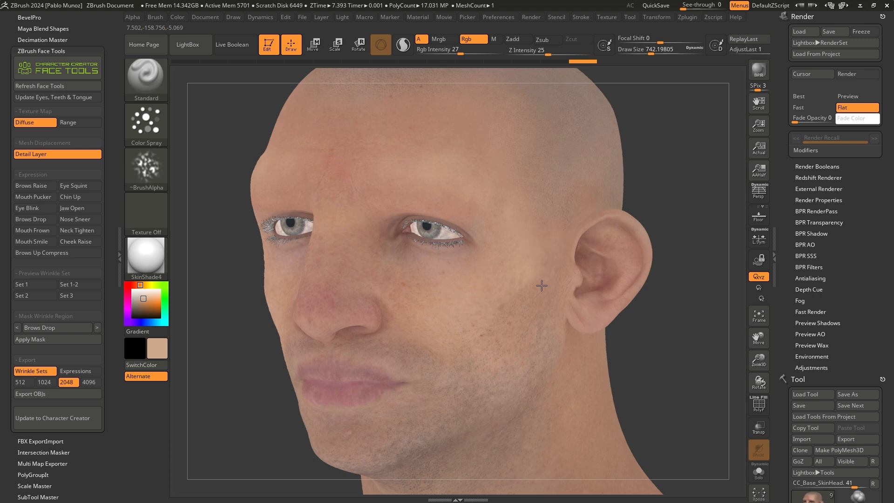
right_drag(492, 355, 499, 309)
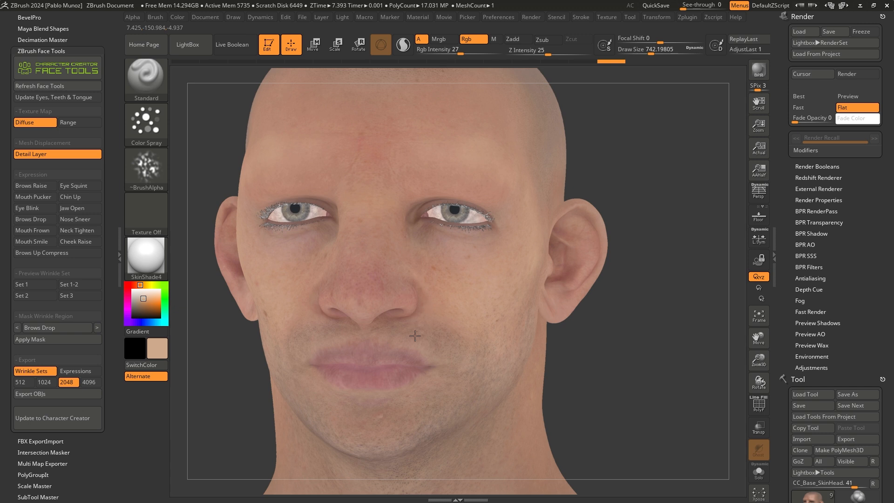
right_drag(414, 336, 483, 303)
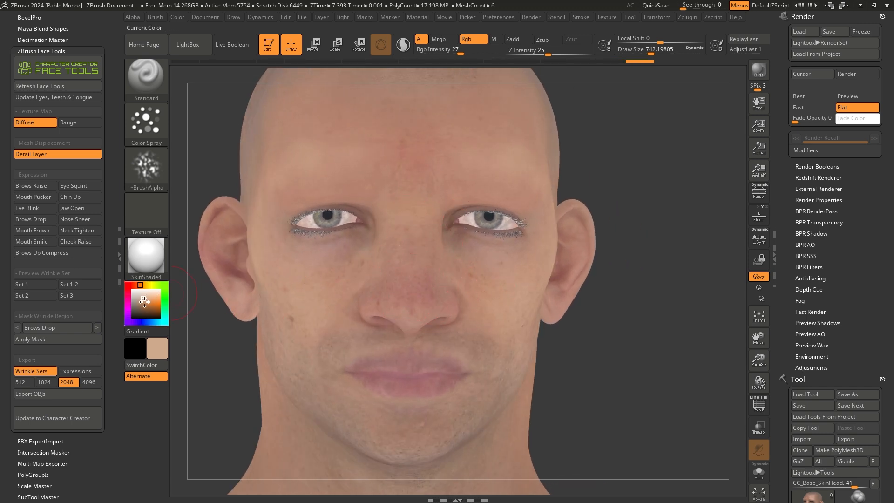
Sample a reddish tone from the nose, darken it and paint it over the nose, brow area and upper cheeks
drag(144, 301, 414, 294)
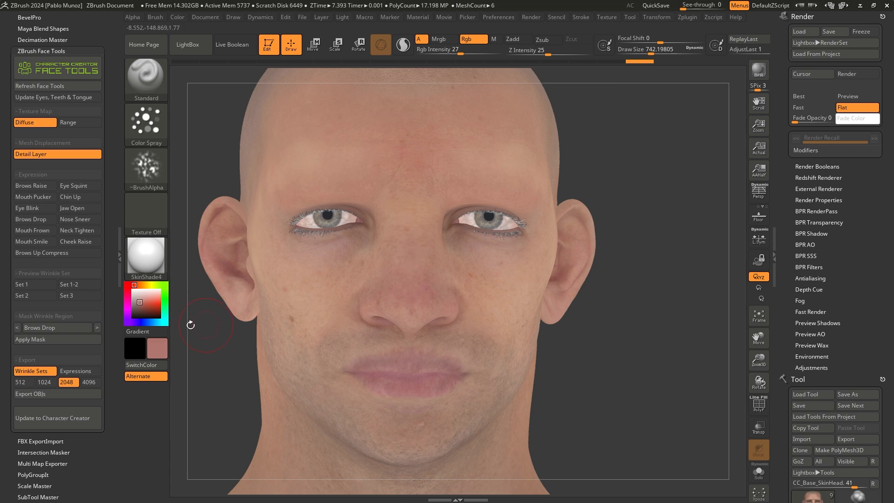
click(140, 306)
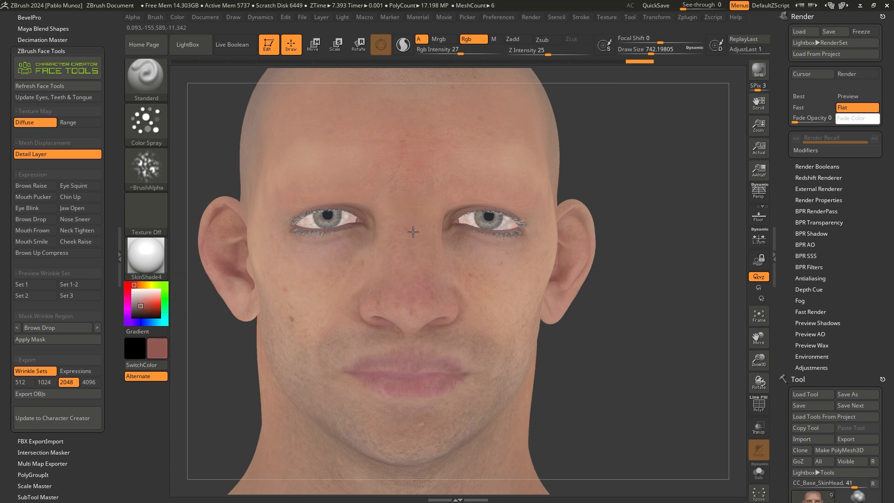
right_drag(387, 278, 376, 241)
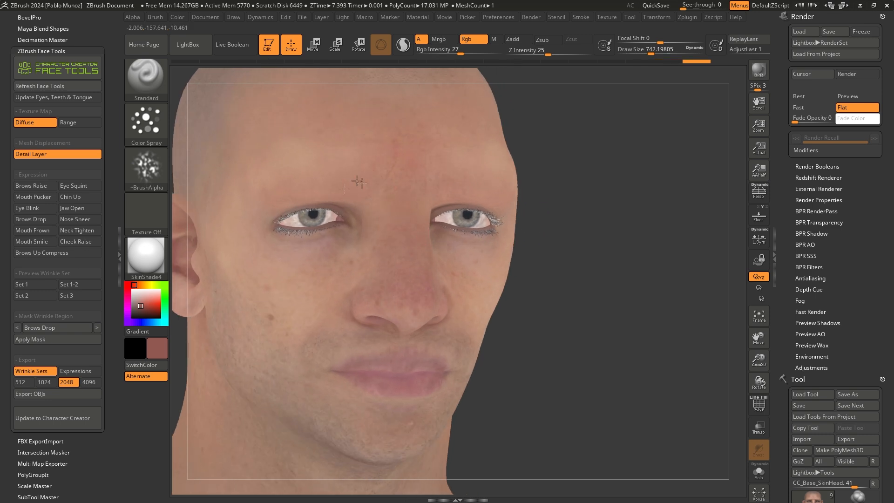
right_drag(398, 301, 446, 204)
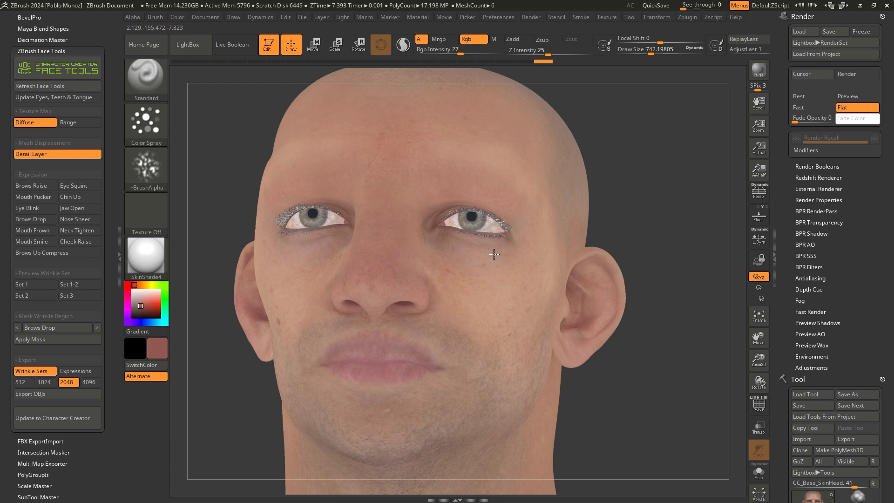
alt+click(459, 203)
right_drag(501, 199, 523, 210)
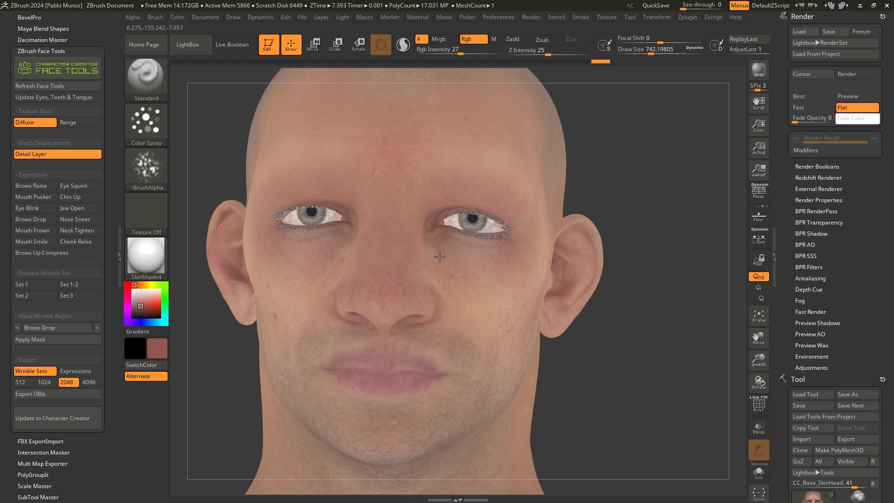
right_drag(473, 265, 460, 274)
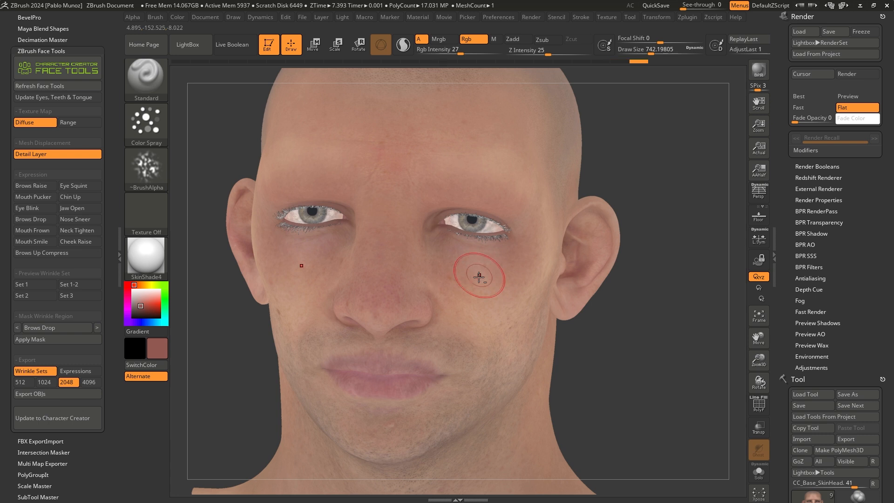
right_drag(479, 272, 455, 275)
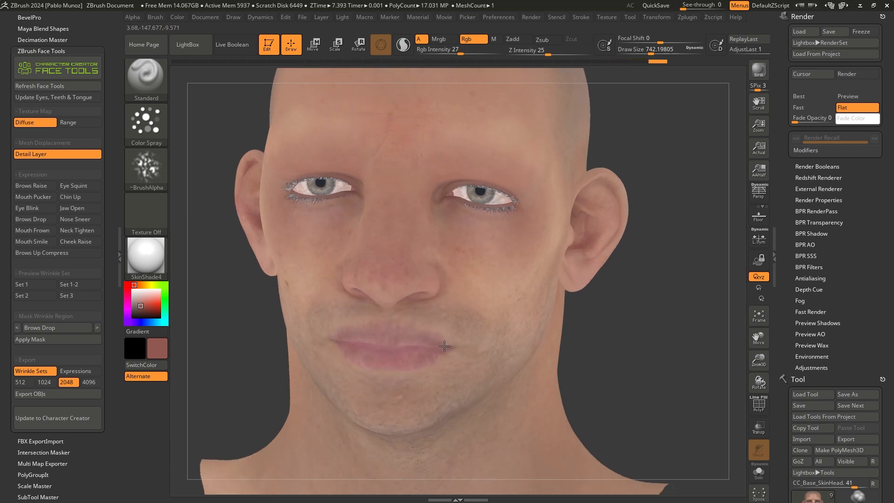
right_drag(391, 347, 484, 280)
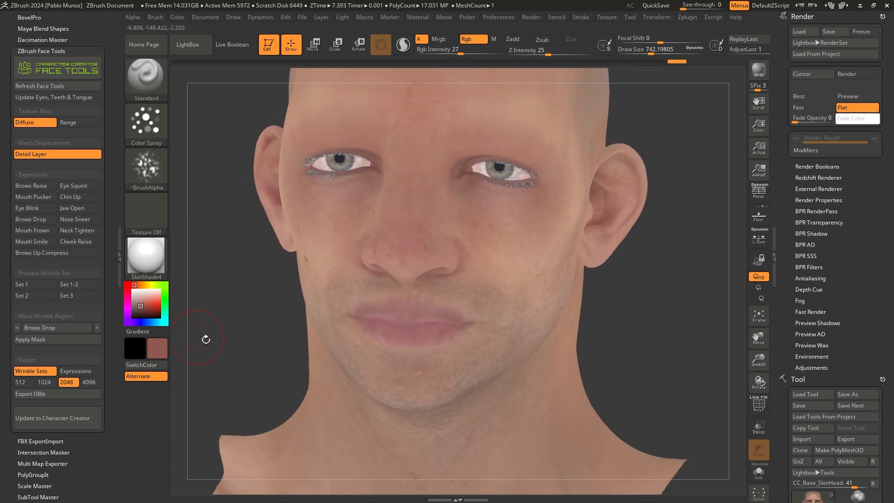
Sample the lip colour, darken it and paint the lips with a Draw Size of about 636
drag(151, 306, 441, 320)
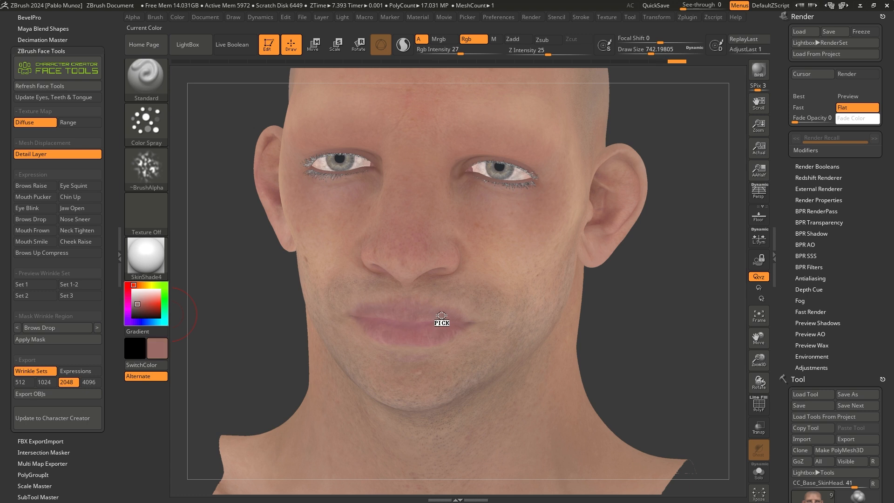
click(138, 307)
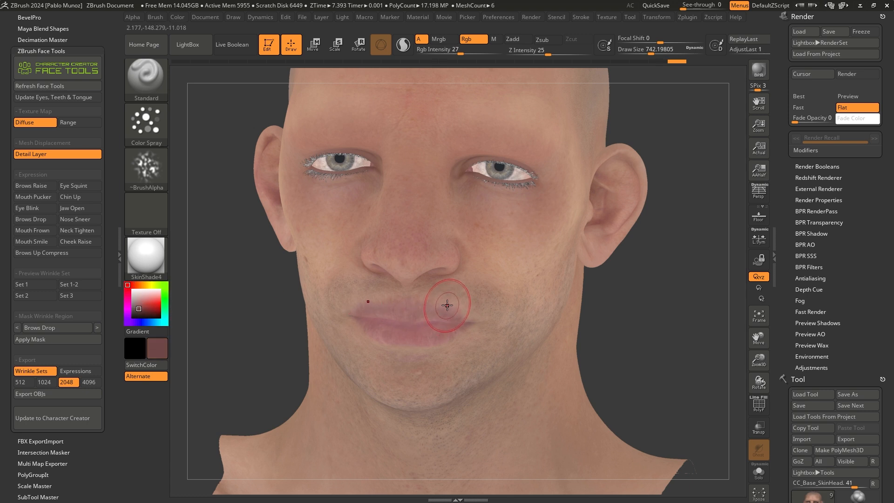
key(space)
drag(446, 305, 441, 304)
right_drag(440, 304, 432, 315)
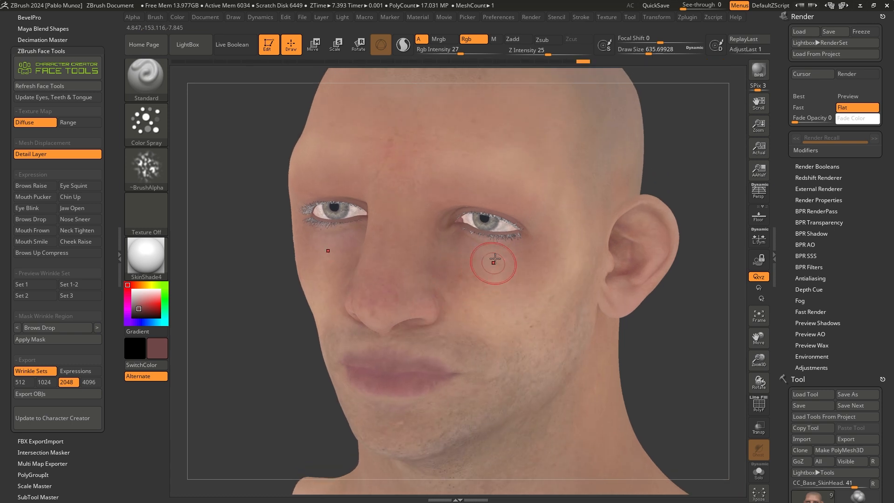
Choose a muted blue-grey, set Rgb Intensity to 16 and paint it around the inner corners of the eyes
click(151, 322)
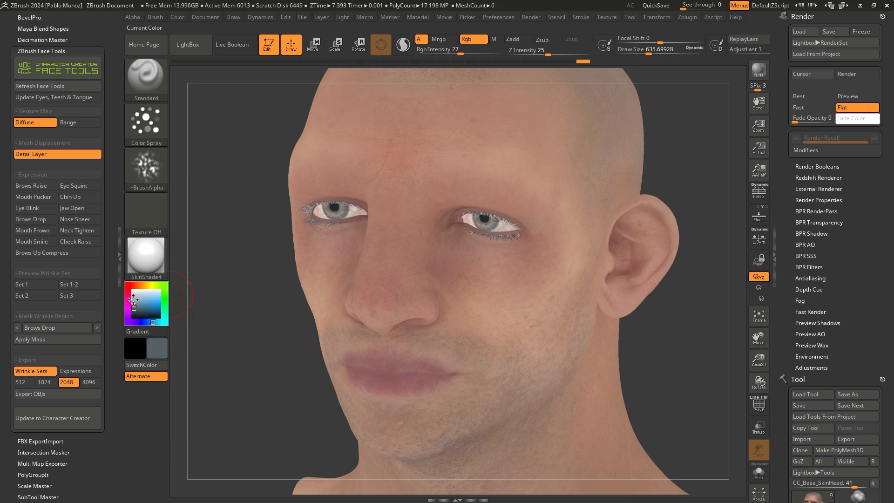
right_drag(467, 198, 482, 212)
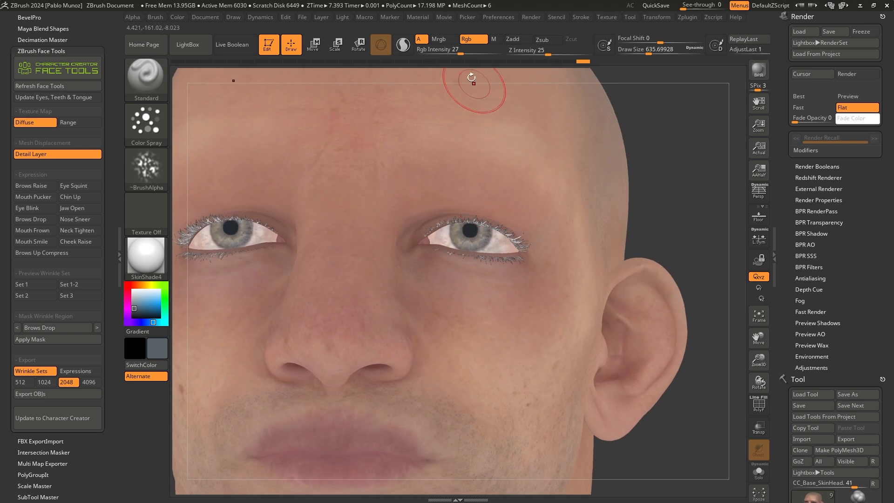
drag(461, 54, 450, 53)
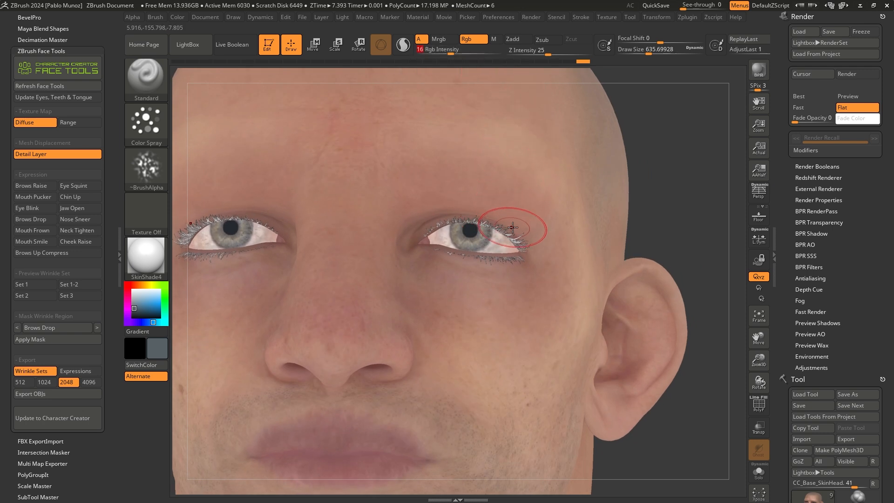
mouse_move(414, 229)
mouse_down()
mouse_move(411, 240)
mouse_move(421, 221)
mouse_up()
Darken the blue-grey and paint it into the eye sockets, beside the nose bridge and under the eyes
click(133, 313)
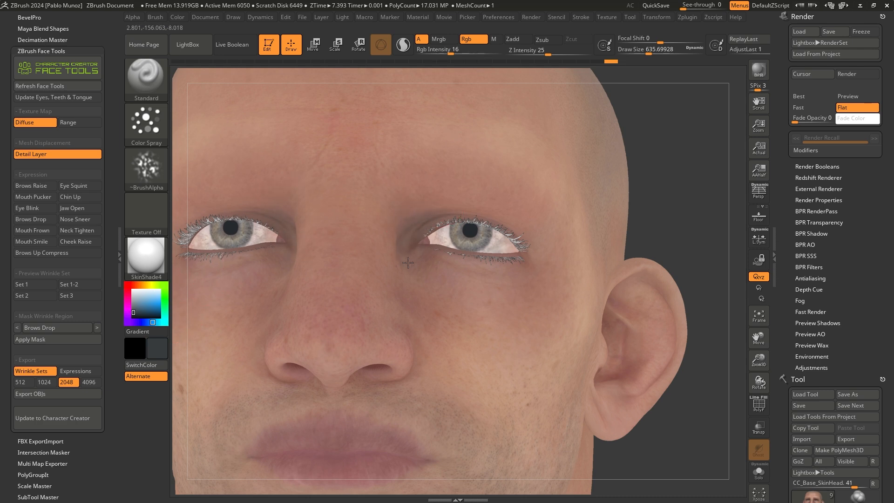
drag(394, 219, 397, 225)
right_drag(421, 240, 412, 256)
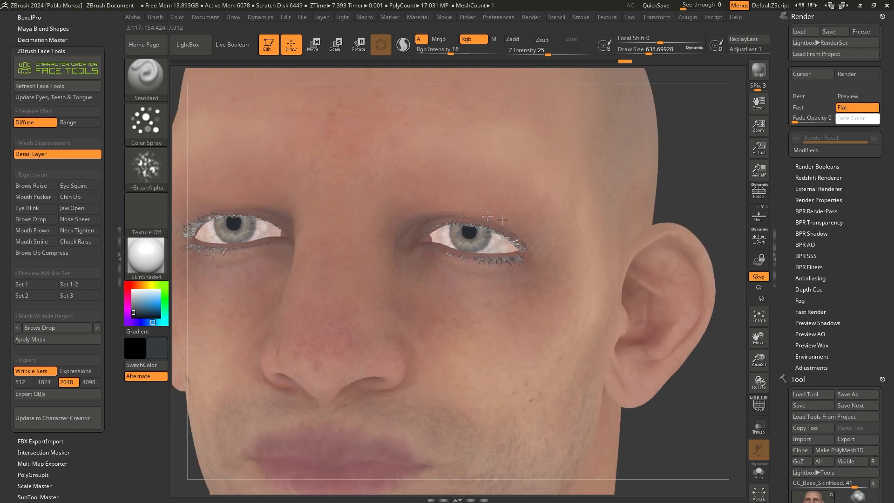
drag(388, 305, 390, 284)
mouse_move(394, 298)
ctrl+right_down()
mouse_move(419, 275)
mouse_move(436, 288)
mouse_move(445, 273)
mouse_move(417, 269)
ctrl+right_up()
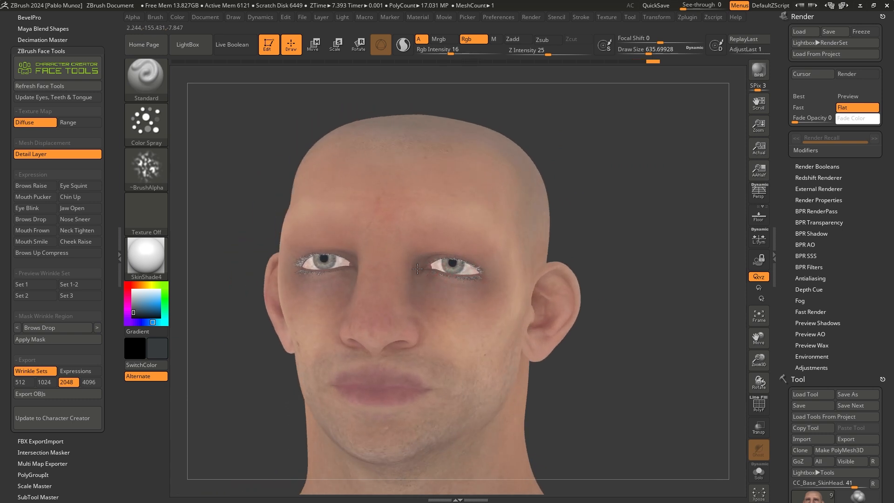
drag(486, 266, 481, 264)
alt+right_drag(417, 321, 414, 296)
right_drag(530, 263, 456, 233)
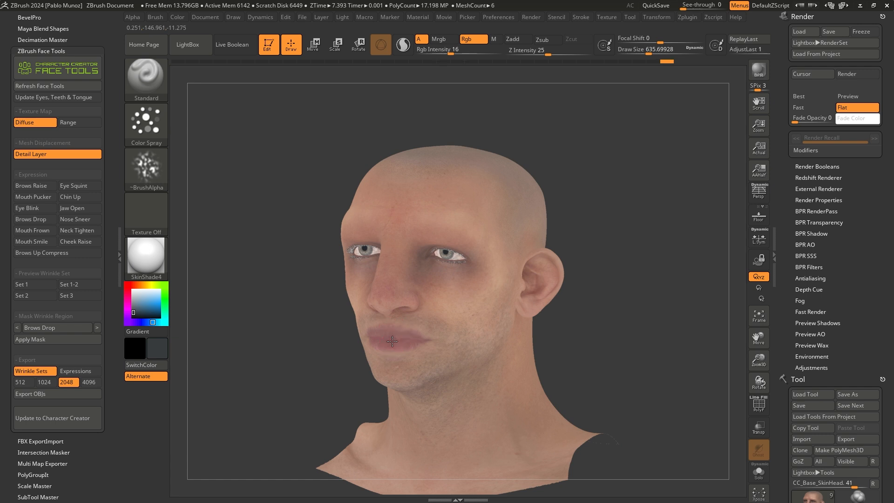
Pick a muted reddish tone, set the Draw Size to about 881 and paint over the cheeks
right_drag(392, 341, 402, 342)
mouse_move(149, 310)
mouse_down()
mouse_move(182, 319)
mouse_move(392, 287)
mouse_move(304, 282)
mouse_move(180, 310)
mouse_move(315, 278)
mouse_up()
key(space)
drag(445, 297, 450, 297)
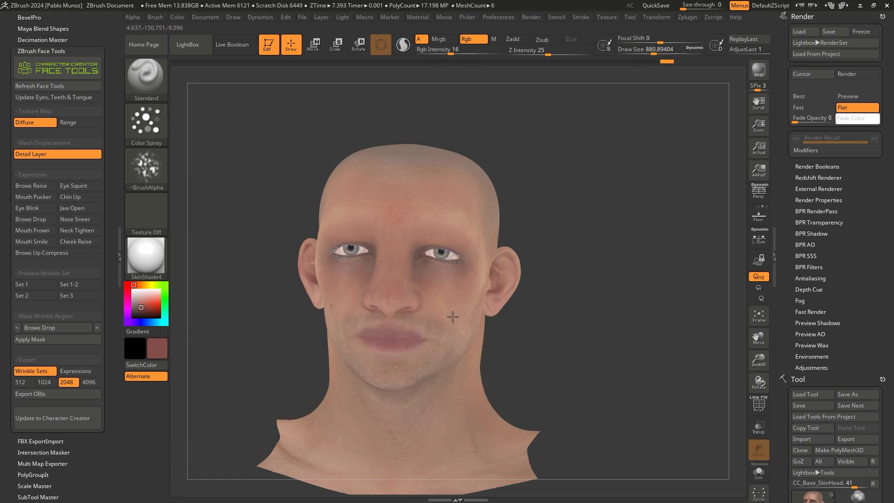
right_drag(461, 295, 425, 300)
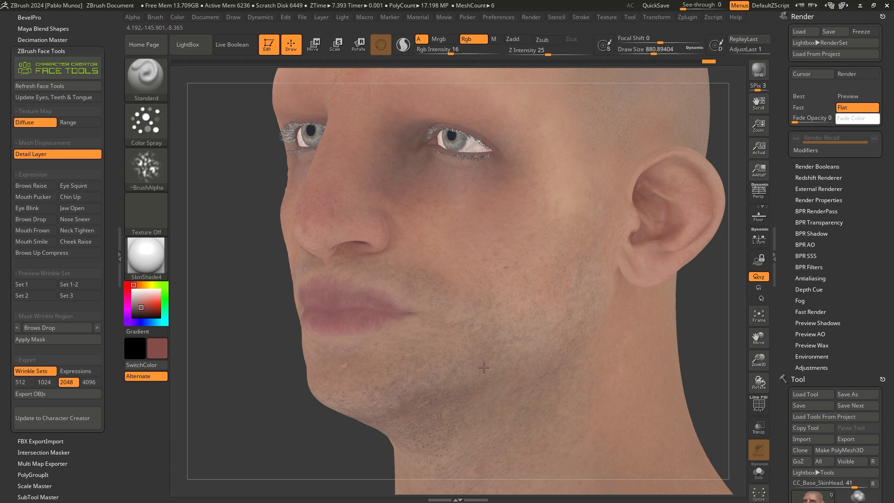
mouse_move(582, 249)
ctrl+right_down()
mouse_move(559, 249)
mouse_move(525, 274)
ctrl+right_up()
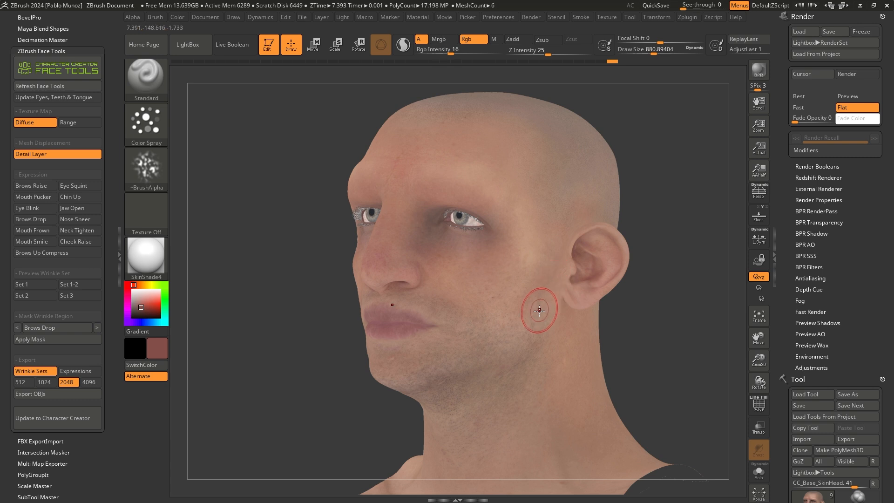
Give the brush the vein-like Alpha 22 and the DragRect stroke
click(151, 161)
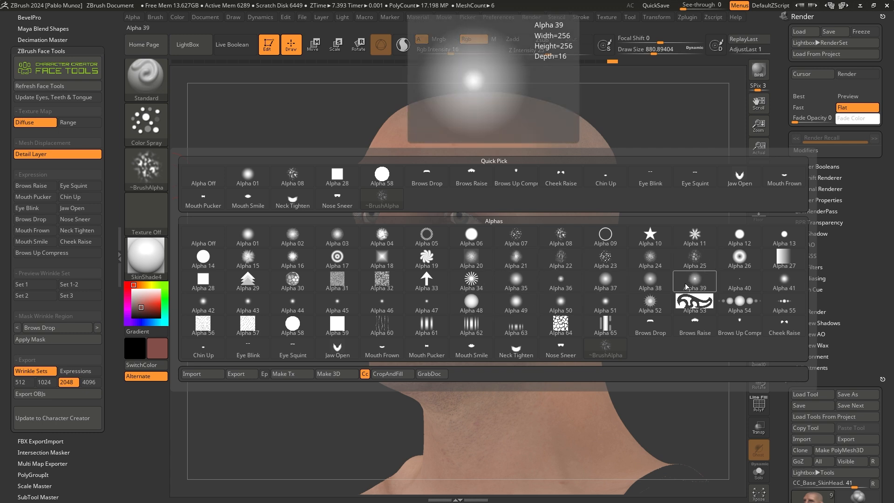
click(562, 262)
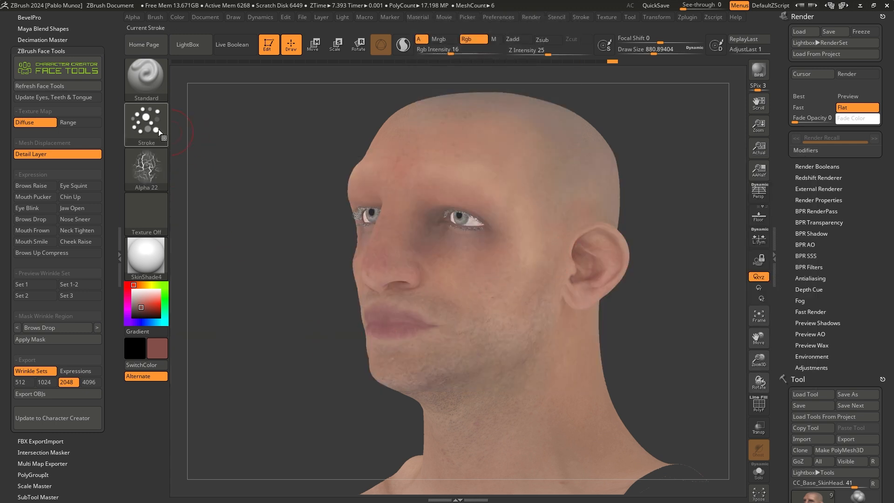
click(147, 130)
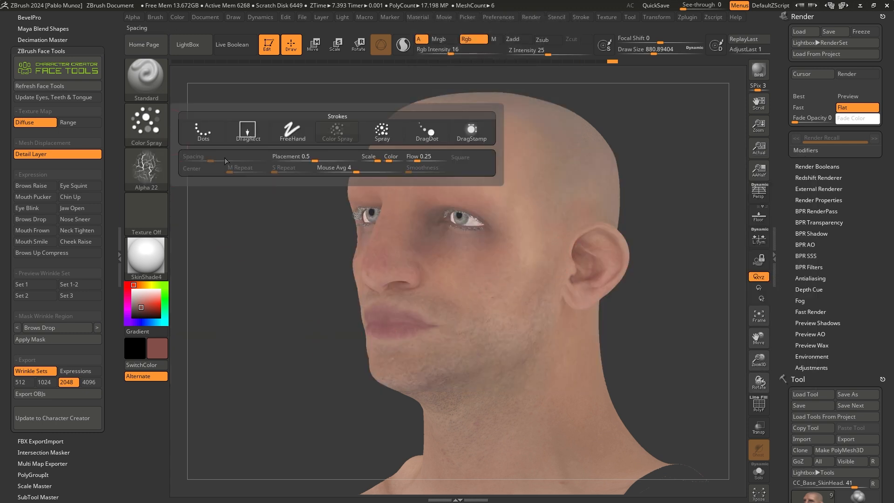
click(247, 135)
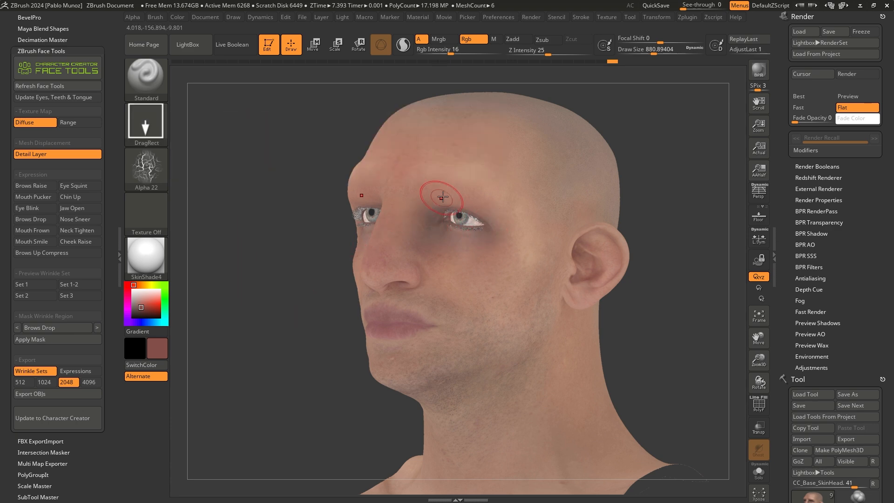
Set Rgb Intensity to 34 and Draw Size to about 720, and choose a reddish-brown colour for the veins
scroll(443, 197, up, 6)
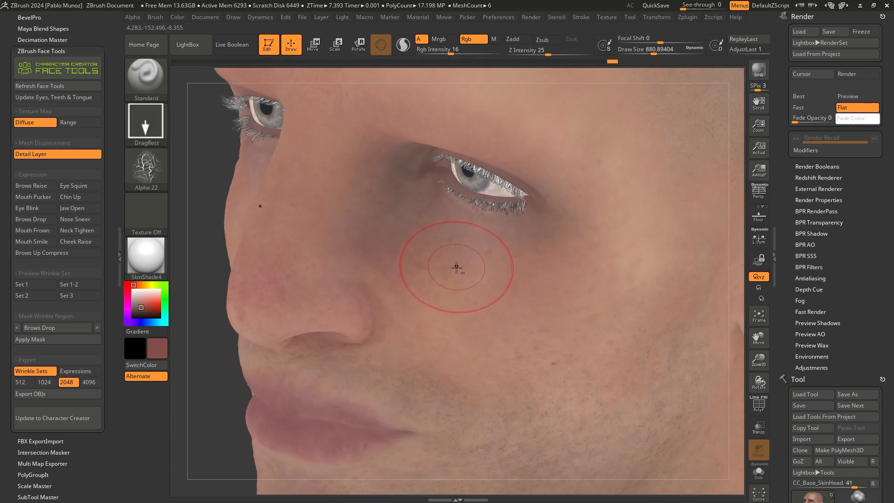
scroll(456, 268, up, 2)
alt+right_drag(379, 295, 555, 259)
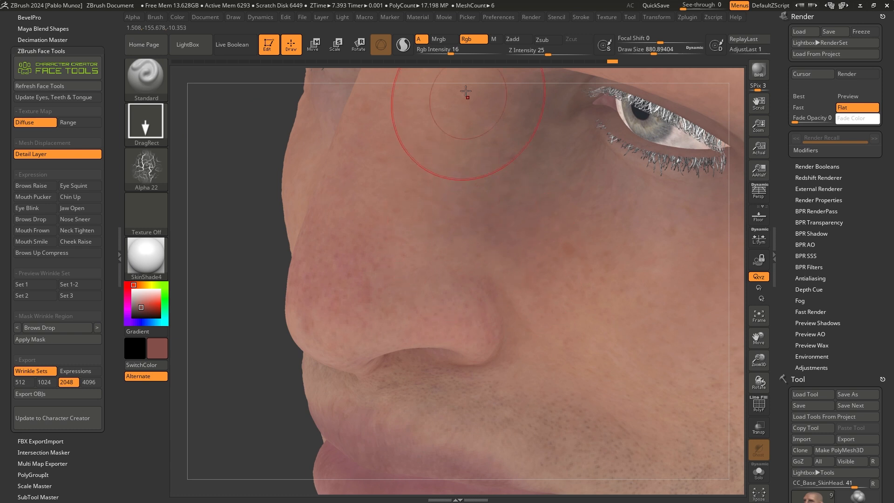
drag(451, 52, 466, 53)
key(space)
drag(454, 250, 443, 250)
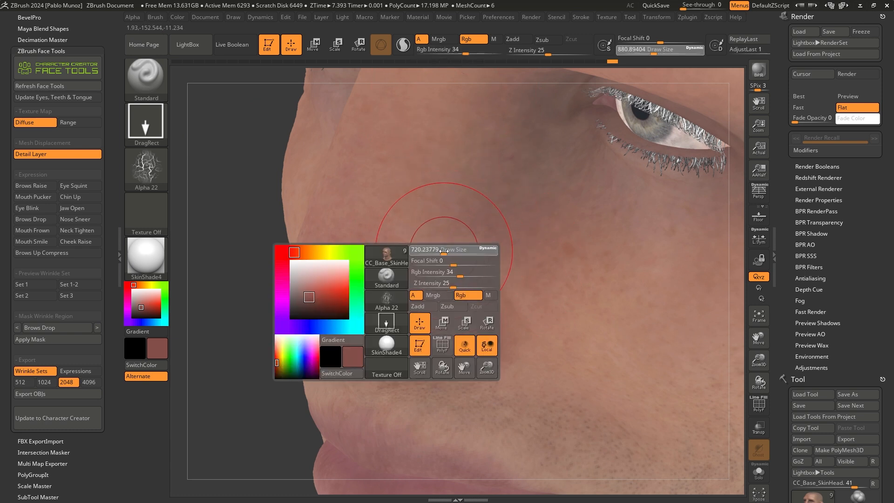
right_drag(444, 251, 366, 290)
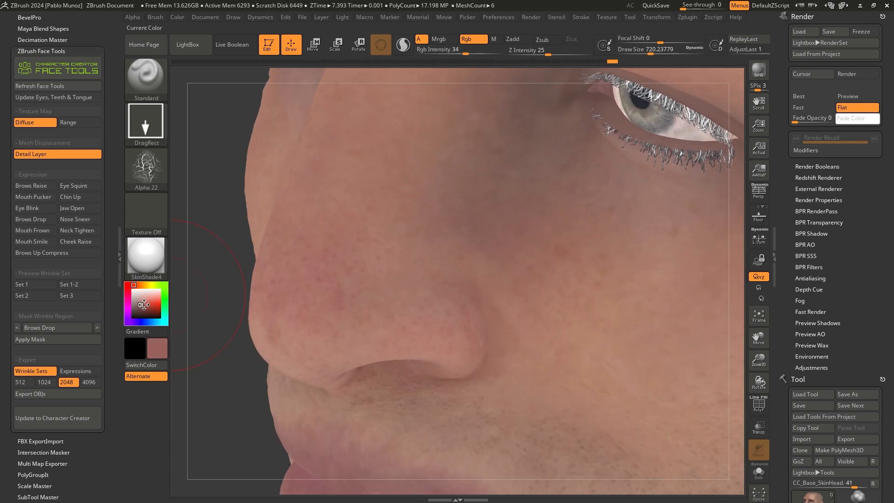
drag(144, 305, 366, 255)
drag(138, 305, 142, 307)
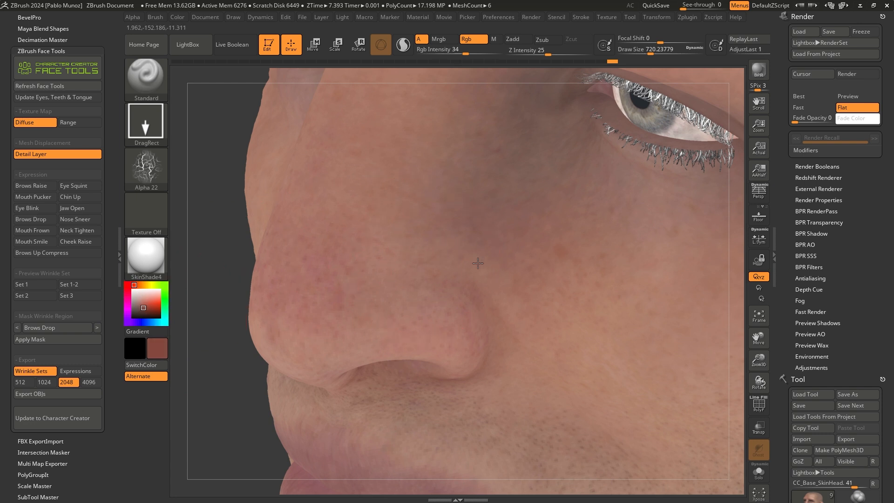
Stamp faint veins beside the nostril at Rgb Intensity 18, check them in Preview render mode and return to Flat
mouse_move(522, 313)
right_down()
mouse_move(505, 277)
mouse_move(466, 279)
right_up()
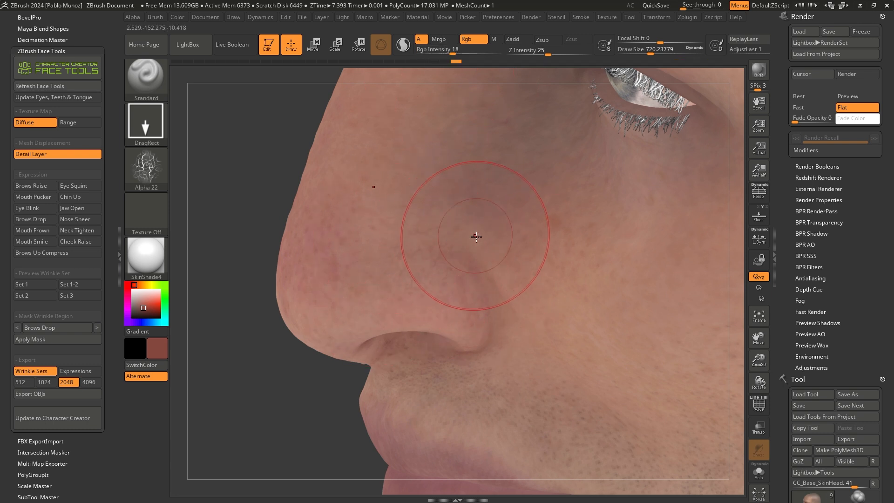
drag(471, 278, 501, 269)
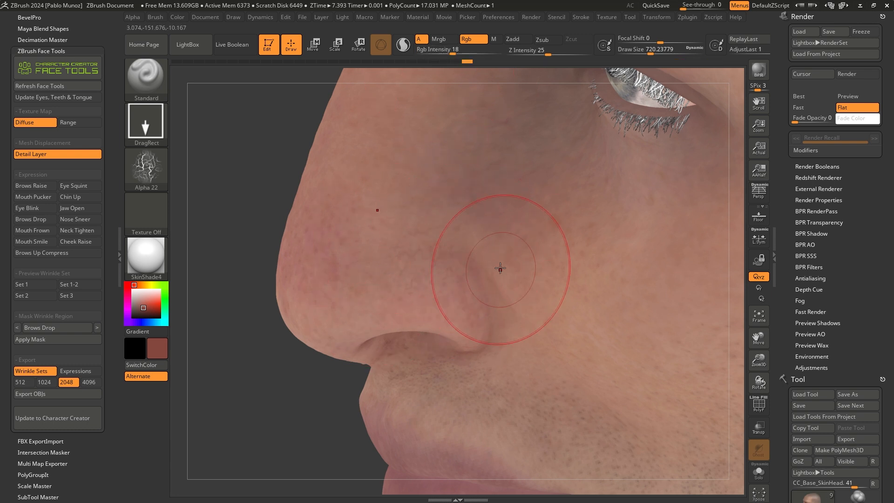
click(849, 97)
right_drag(587, 196, 709, 153)
click(844, 107)
right_drag(516, 239, 484, 214)
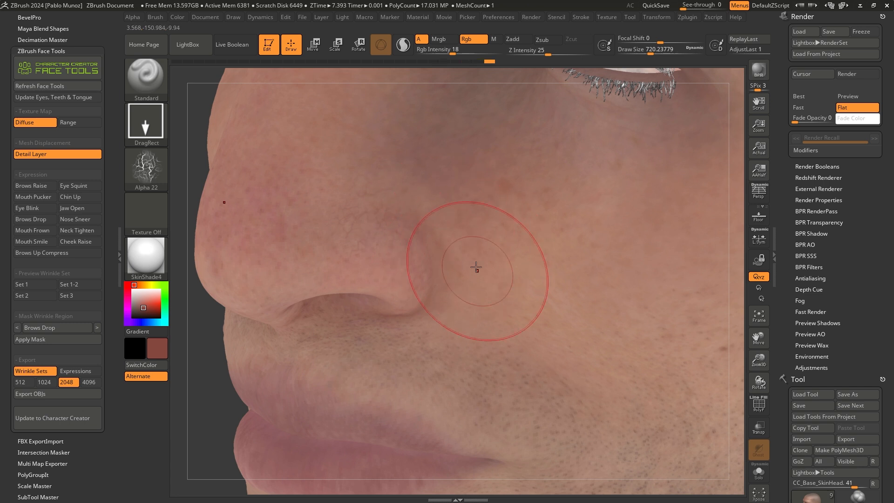
Stamp more reddish-brown vein patterns over the side of the nose and the cheek below the eye
ctrl+right_drag(485, 258, 571, 203)
ctrl+right_drag(551, 234, 543, 219)
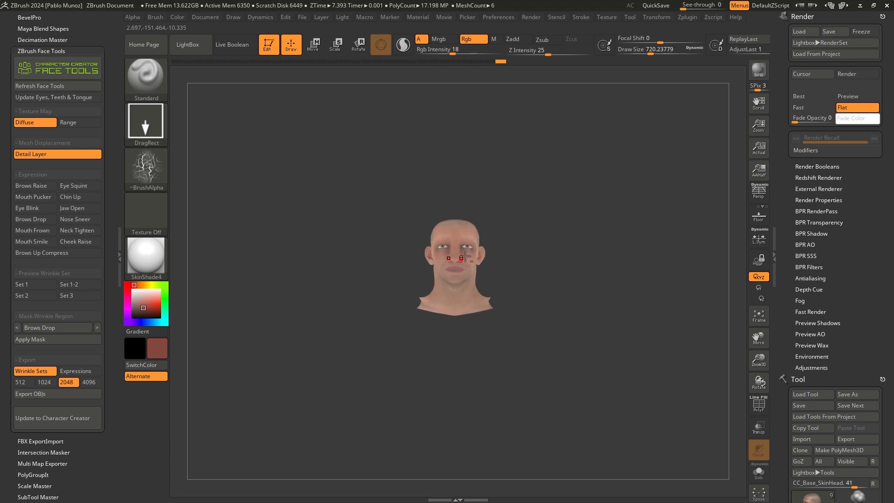
ctrl+right_drag(466, 256, 485, 371)
right_drag(459, 310, 482, 357)
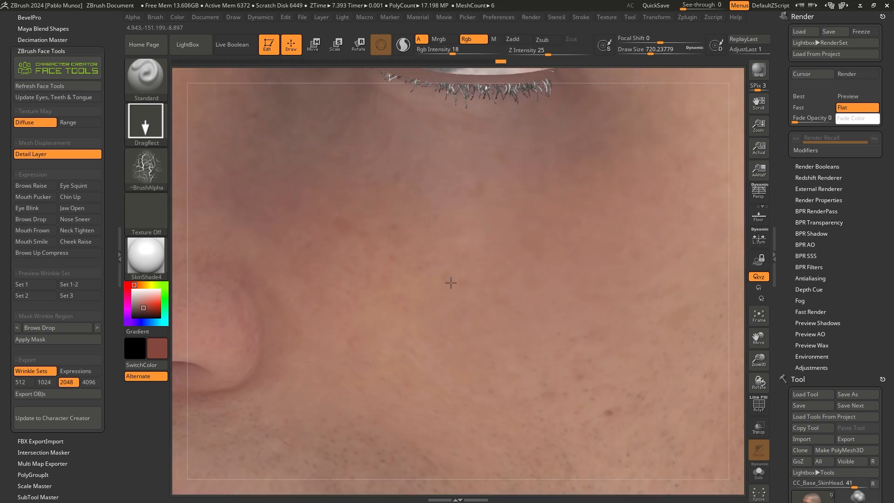
alt+right_drag(405, 346, 447, 319)
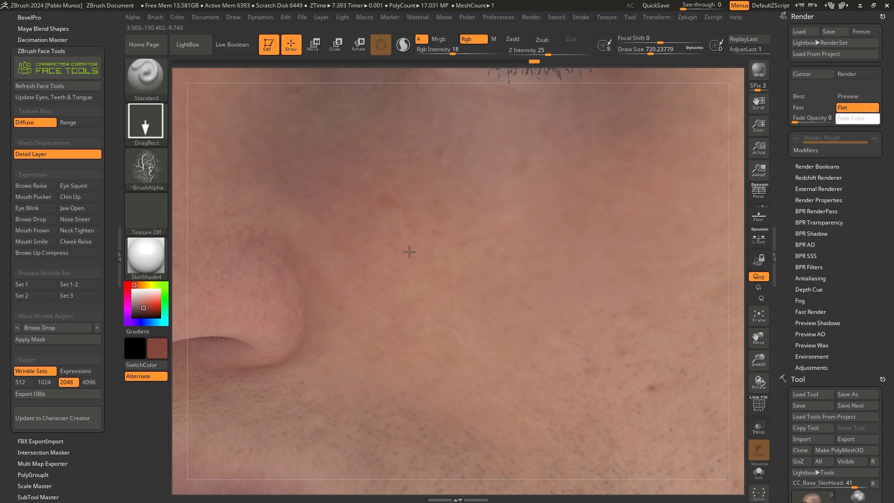
alt+right_drag(503, 264, 570, 242)
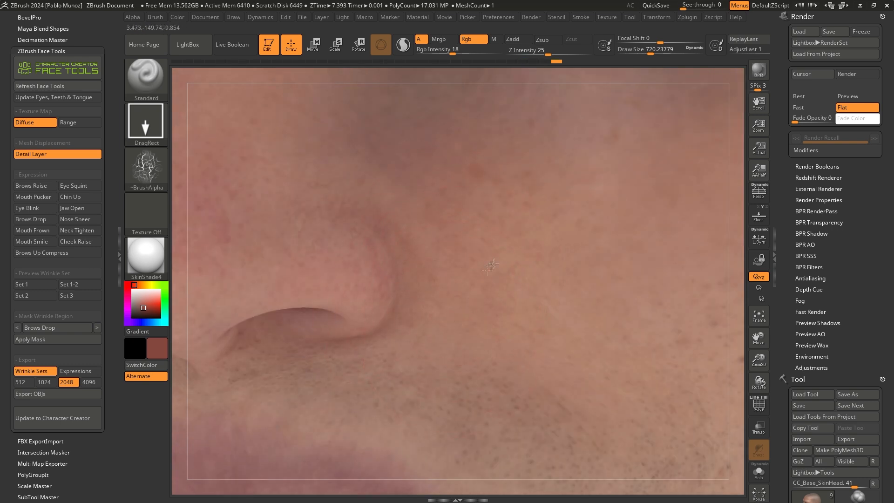
drag(485, 280, 501, 297)
ctrl+right_drag(501, 297, 447, 280)
mouse_move(410, 242)
mouse_down()
mouse_move(391, 263)
mouse_move(359, 265)
mouse_move(364, 274)
mouse_up()
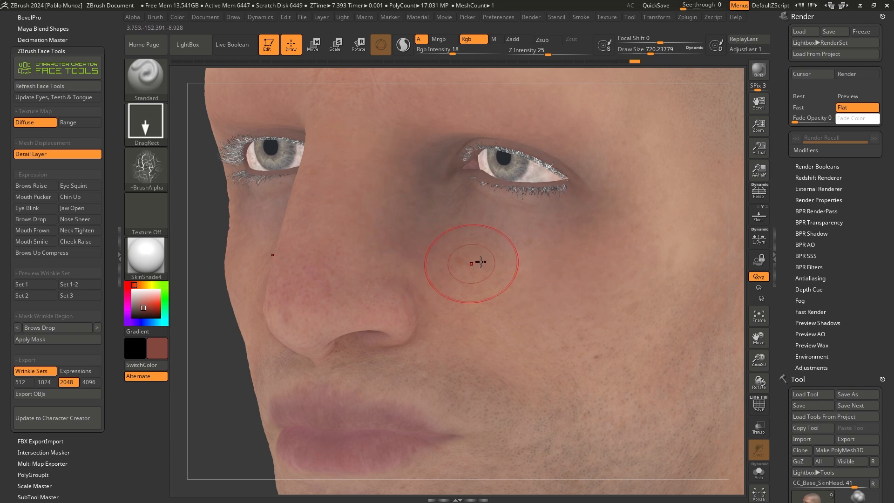
alt+right_drag(579, 293, 535, 261)
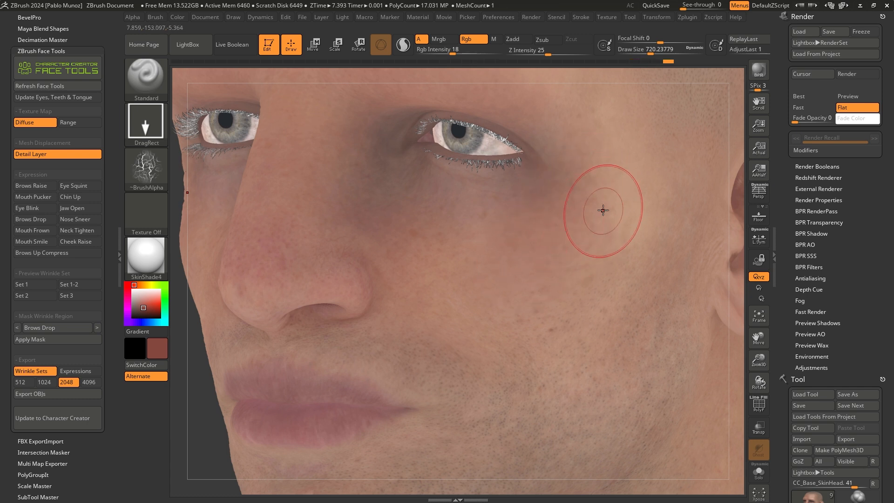
Switch the brush to the Color Spray stroke with Alpha 47, try it on the cheek and undo the test
click(146, 125)
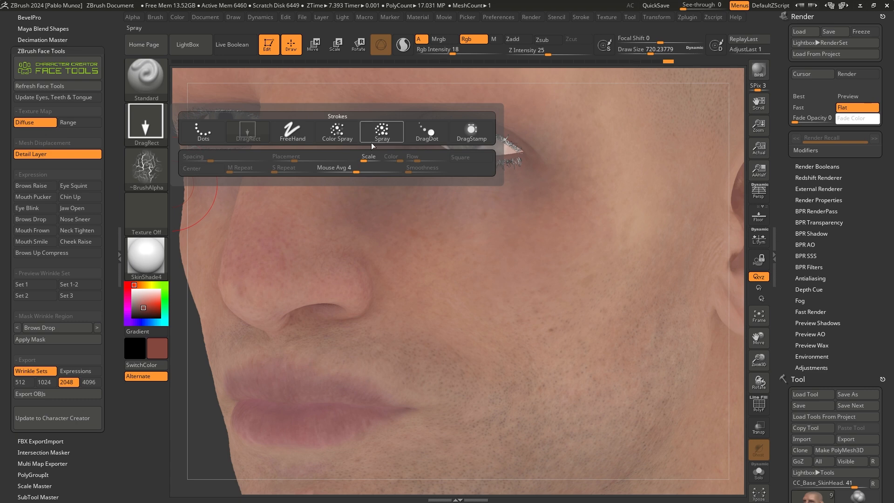
click(338, 130)
click(155, 178)
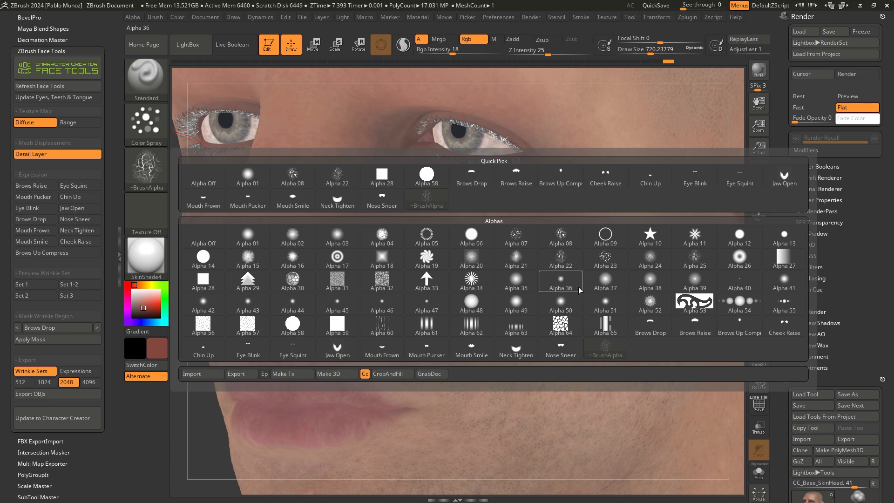
click(424, 307)
scroll(428, 280, up, 5)
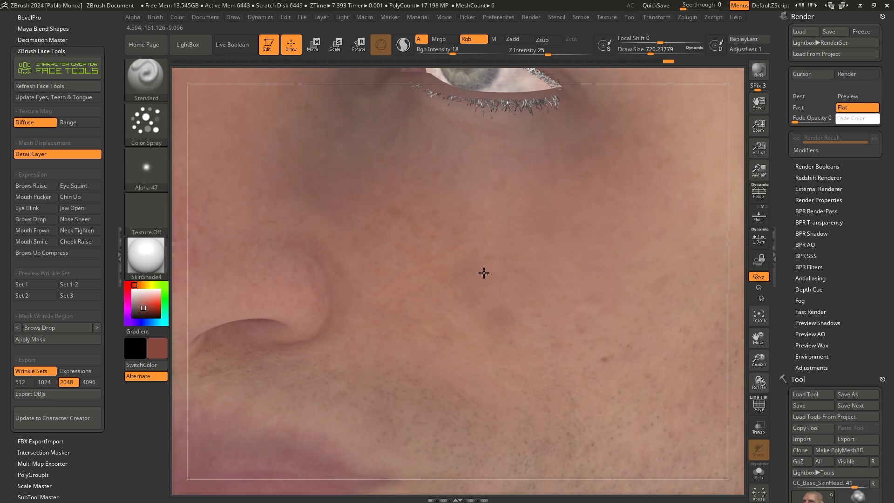
key(ctrl)
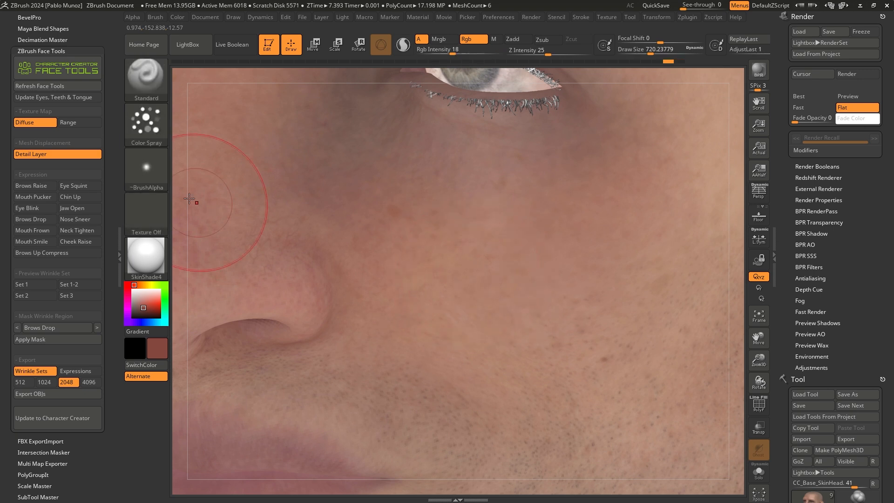
Assign Alpha 40 to the Color Spray brush and choose a pale beige paint colour
click(146, 169)
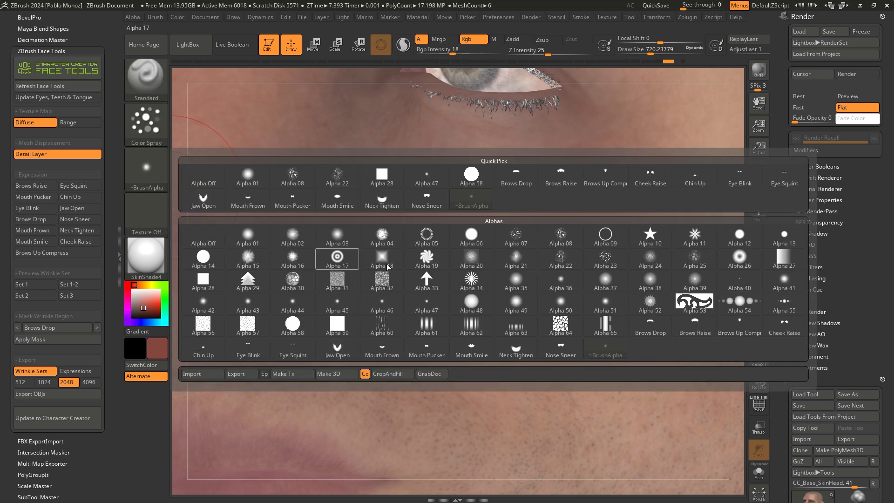
click(739, 282)
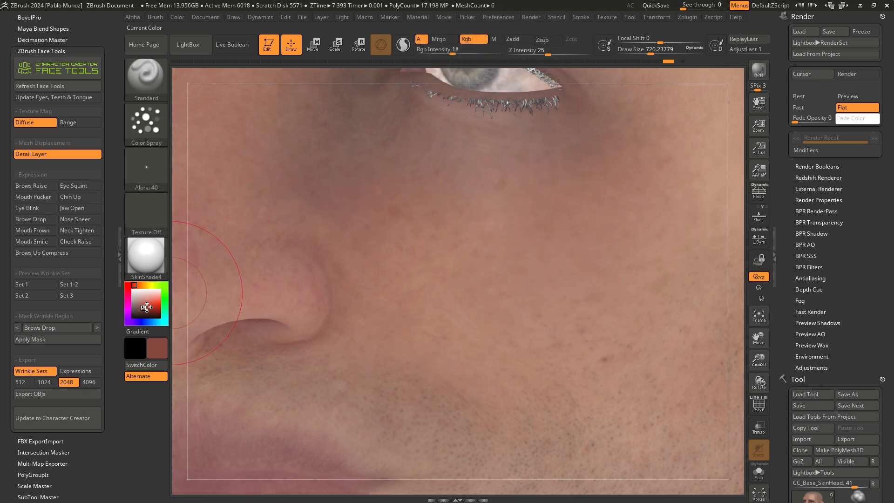
drag(148, 307, 698, 186)
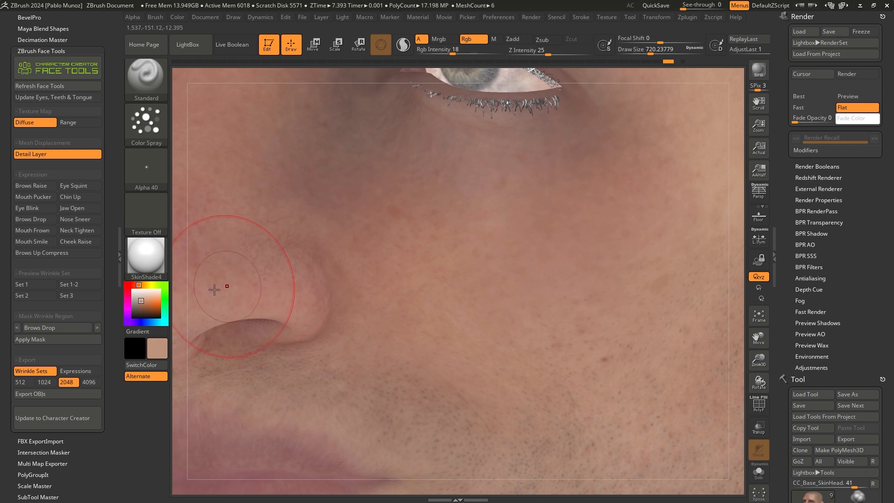
click(142, 284)
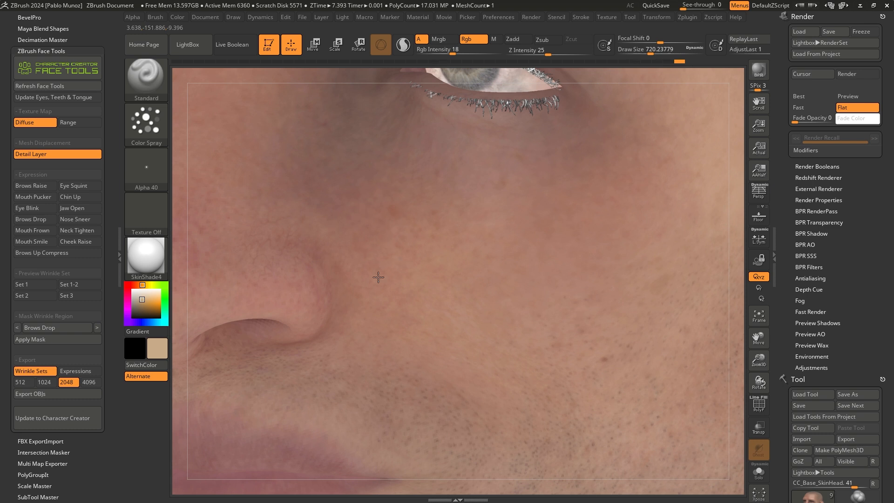
Set Rgb Intensity to 24 and spray fine beige spots over the nose, cheek and area around the eye
drag(452, 52, 454, 52)
drag(342, 224, 367, 231)
mouse_move(378, 233)
right_down()
mouse_move(465, 275)
mouse_move(489, 260)
mouse_move(457, 292)
right_up()
mouse_move(466, 240)
mouse_down()
mouse_move(419, 258)
mouse_move(432, 229)
mouse_up()
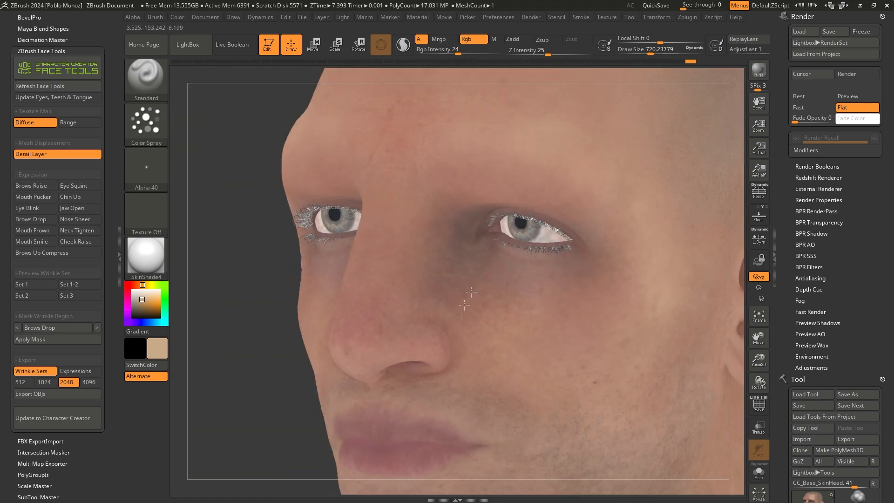
right_drag(497, 147, 409, 150)
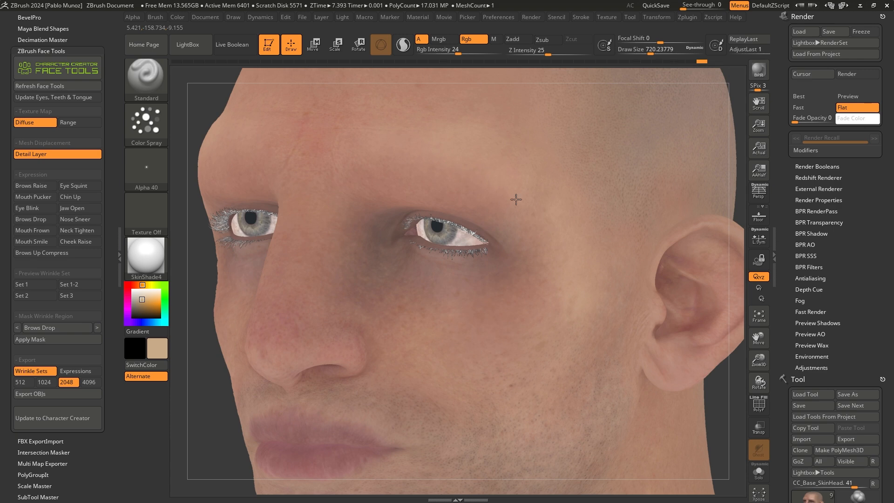
alt+right_drag(550, 284, 515, 230)
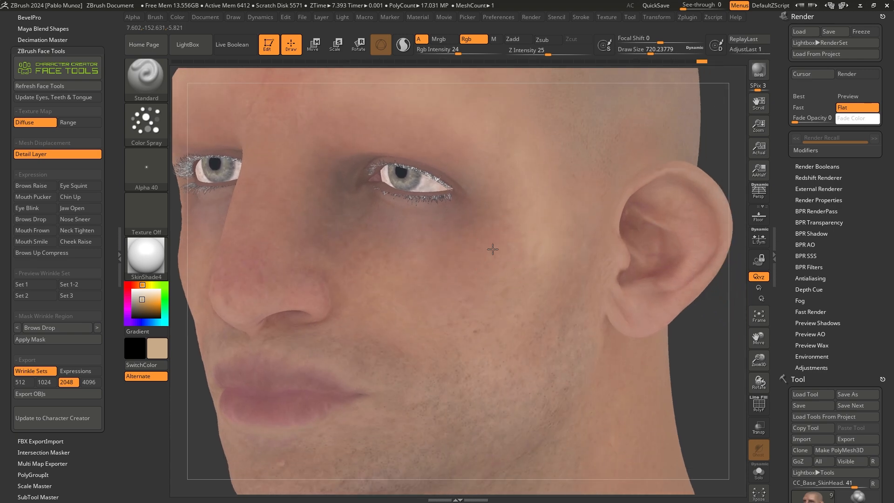
Continue spraying faint beige spots over the cheek, nose and brow from several angles
mouse_move(401, 260)
right_down()
mouse_move(435, 216)
mouse_move(410, 250)
right_up()
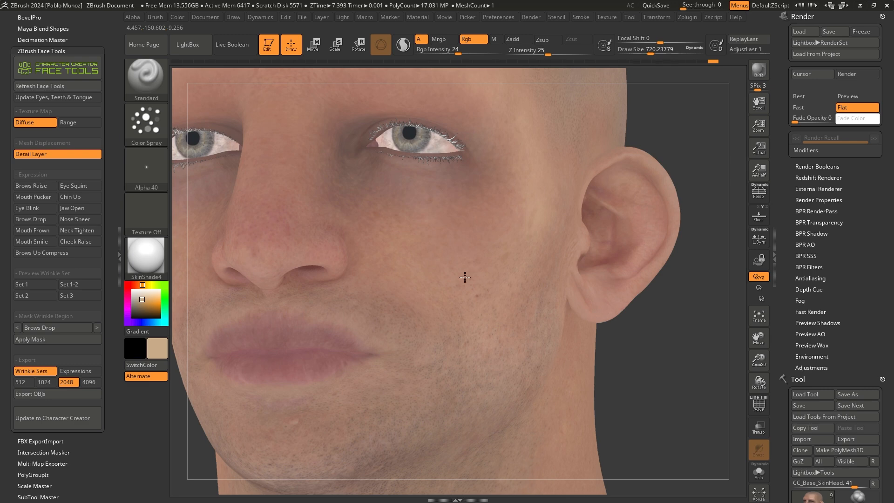
mouse_move(477, 236)
right_down()
mouse_move(529, 257)
mouse_move(444, 272)
right_up()
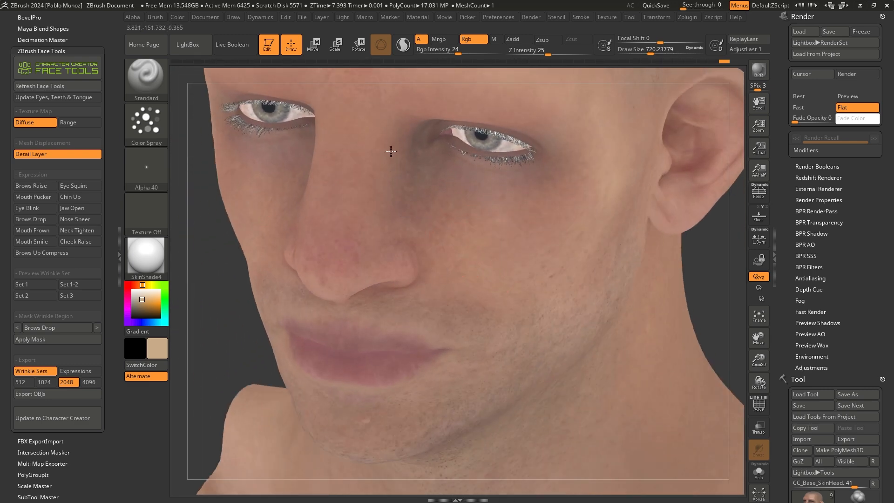
right_drag(379, 238, 515, 225)
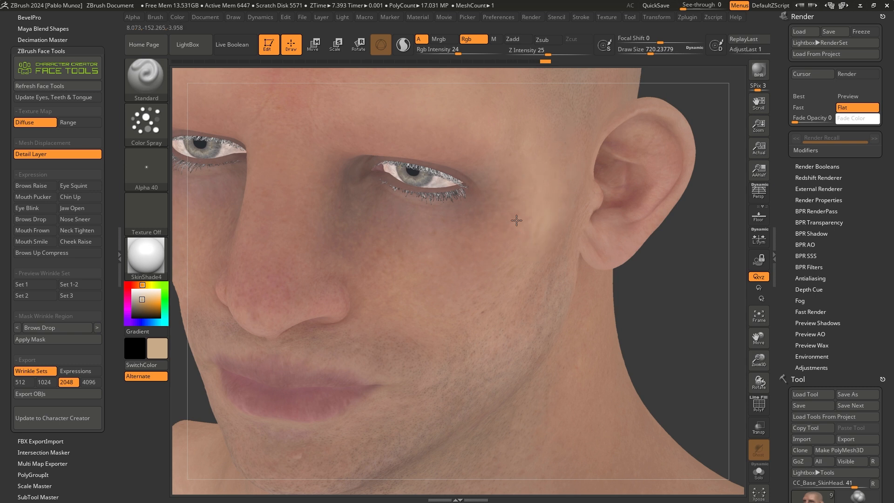
right_drag(515, 209, 513, 150)
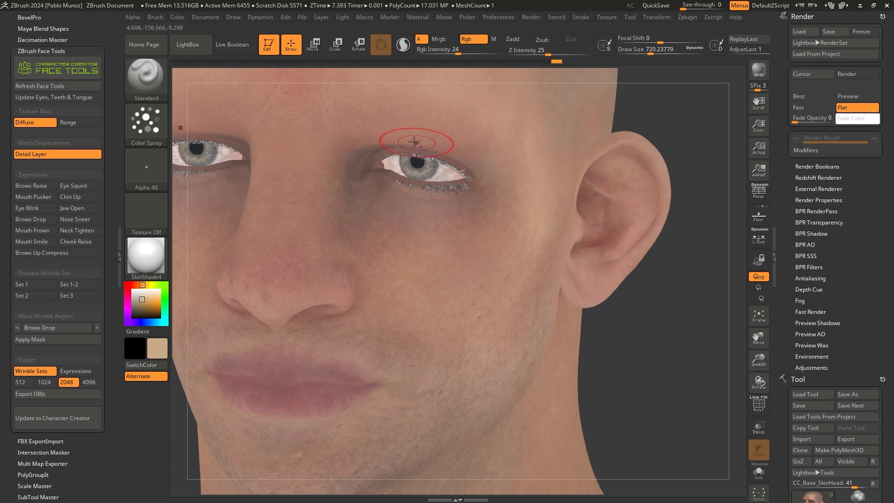
right_drag(415, 142, 391, 155)
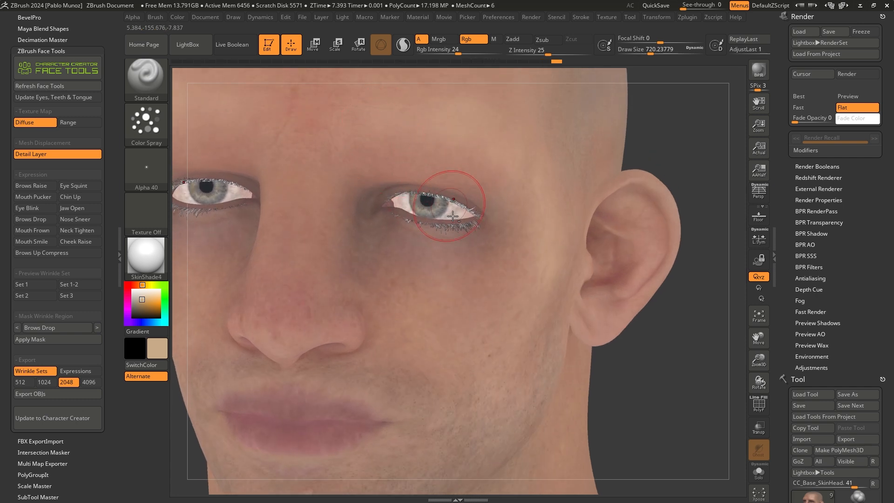
alt+right_drag(454, 206, 471, 200)
Choose a muted red paint colour and bring the whole head into front view
drag(152, 304, 315, 303)
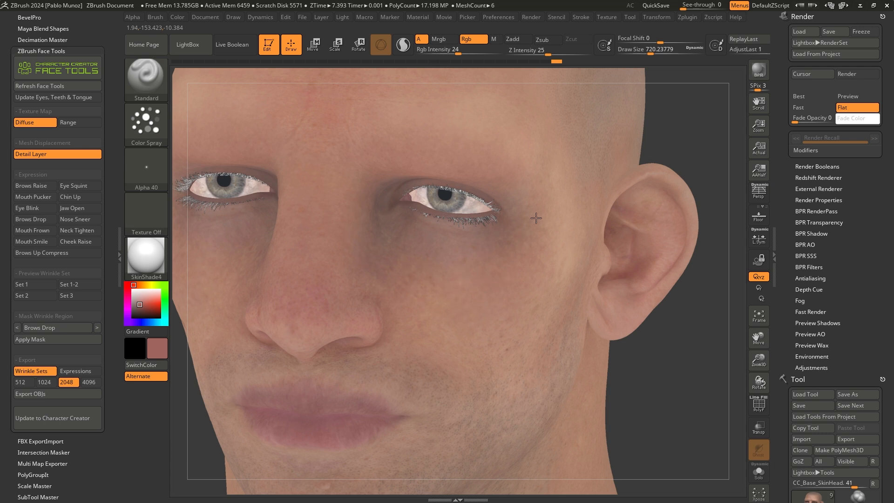
ctrl+right_drag(499, 176, 432, 150)
shift+right_drag(517, 219, 625, 269)
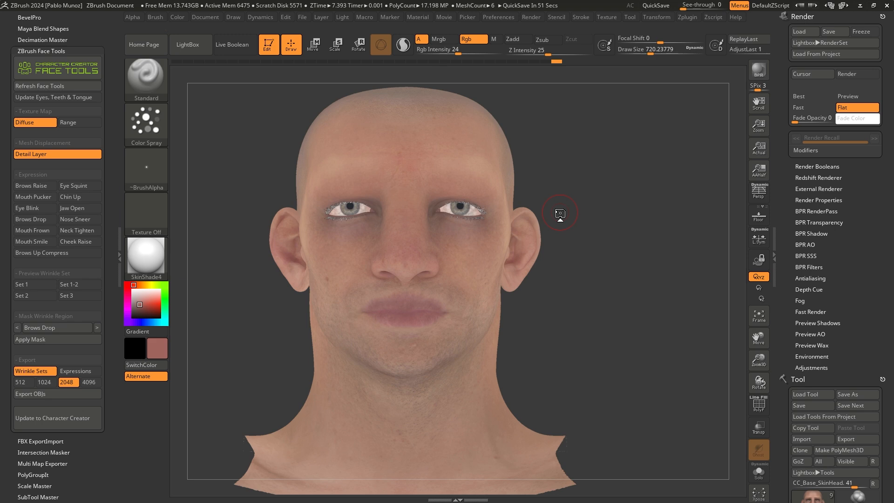
Mask the head by cavity and examine the masked pores and wrinkles around the eyes, cheek and nose
drag(560, 213, 837, 130)
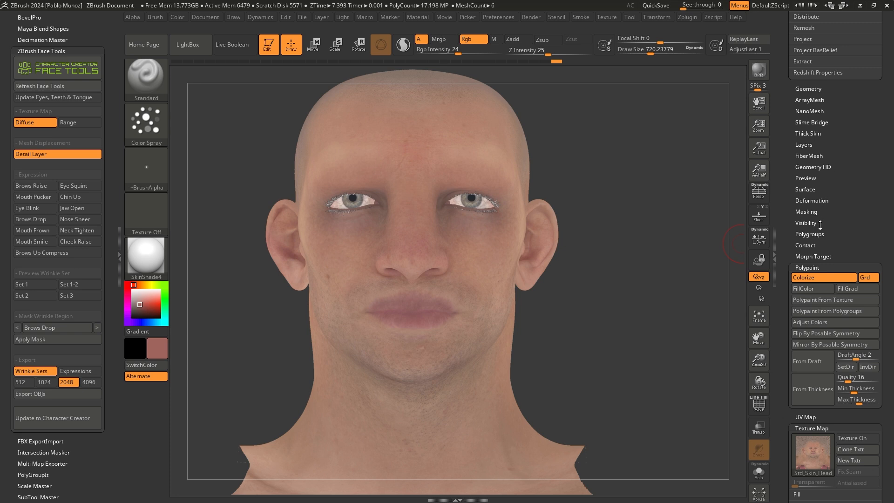
click(815, 212)
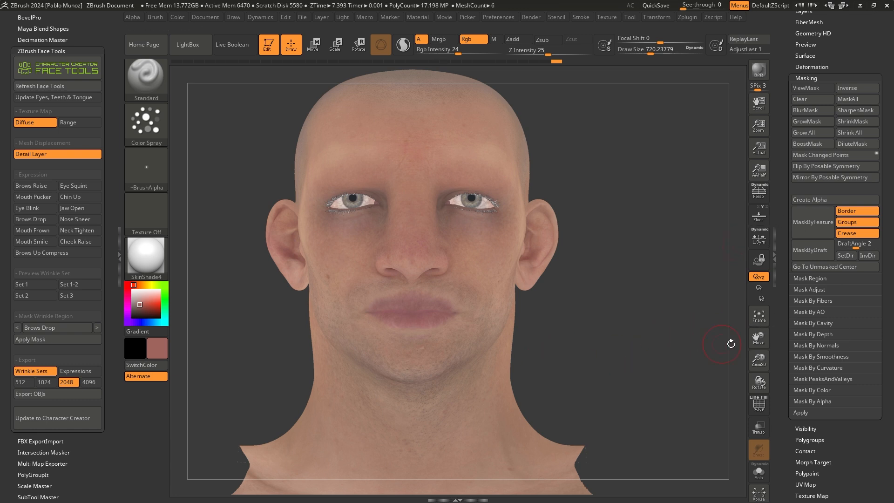
click(822, 324)
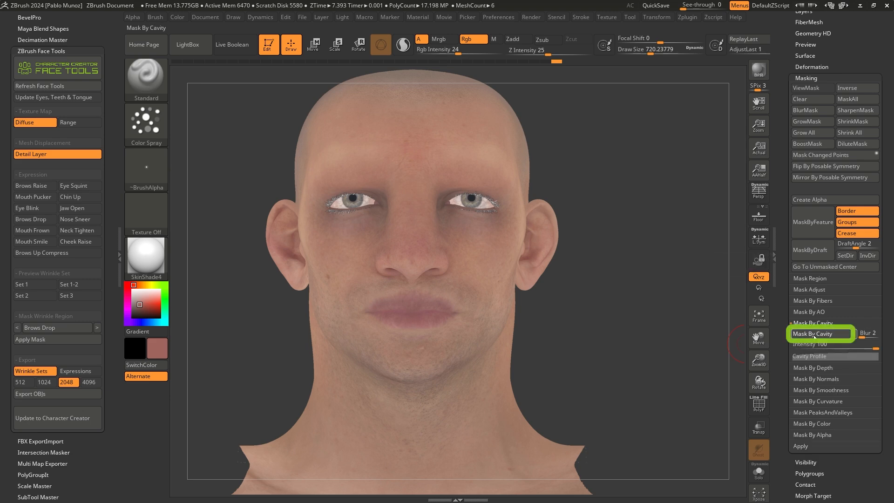
click(814, 334)
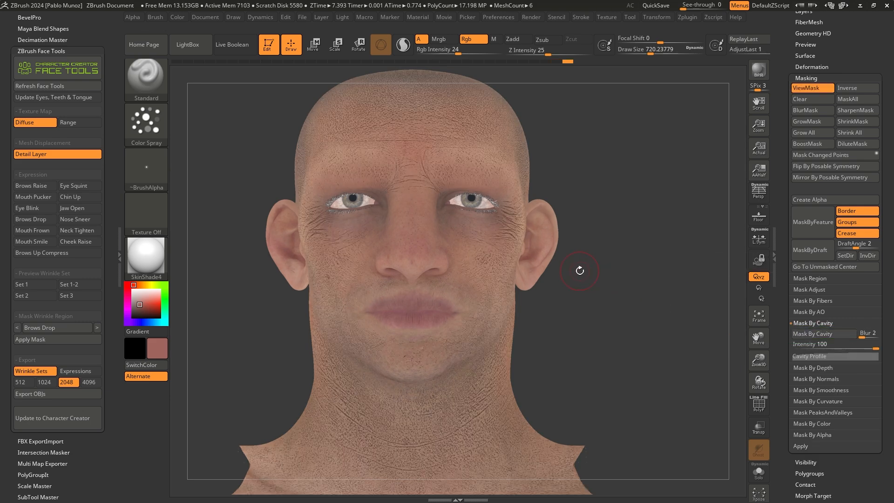
right_drag(561, 279, 607, 190)
right_drag(491, 221, 468, 275)
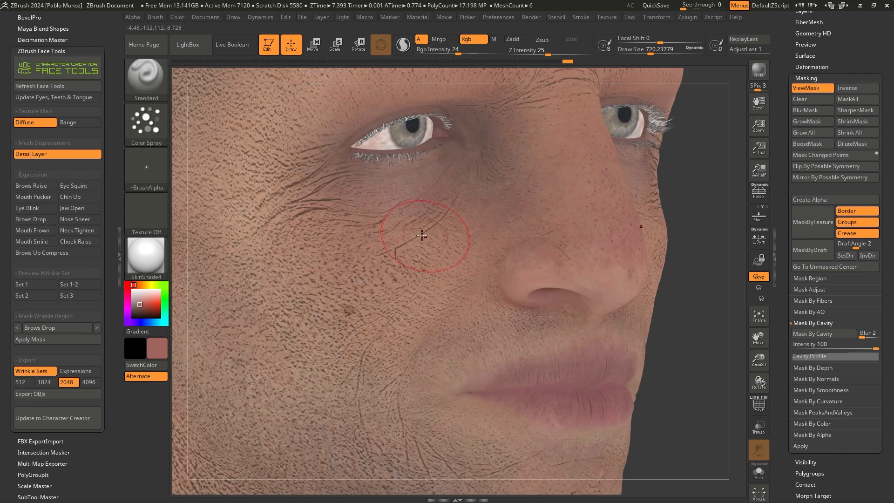
ctrl+right_drag(546, 248, 517, 280)
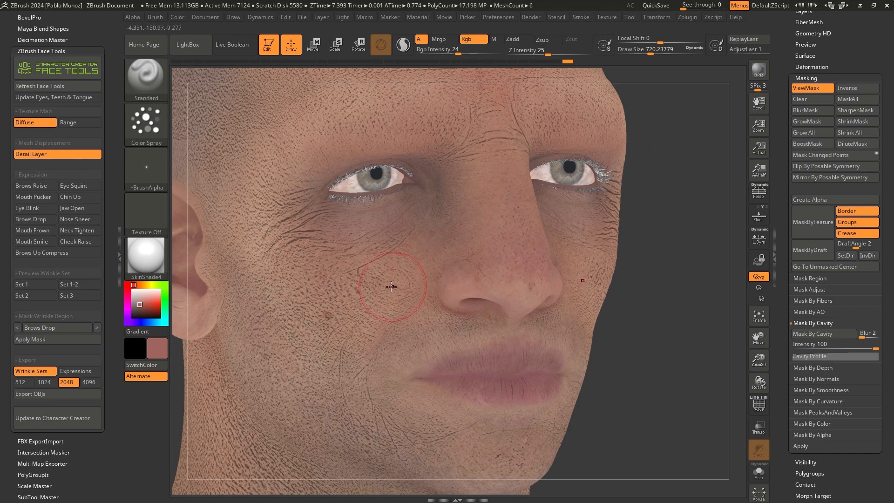
mouse_move(373, 285)
right_down()
mouse_move(336, 306)
mouse_move(453, 274)
mouse_move(428, 296)
mouse_move(415, 270)
right_up()
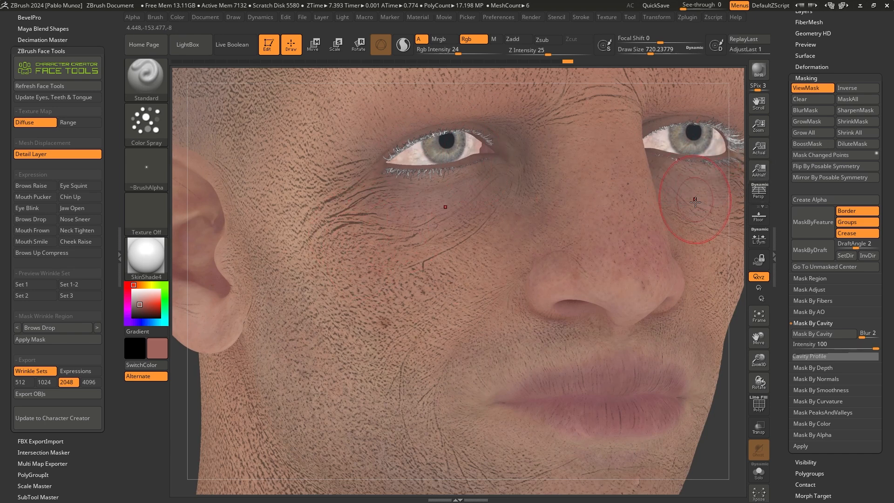
Open the Mask Adjust profile curve and reset it to a linear ramp
click(816, 290)
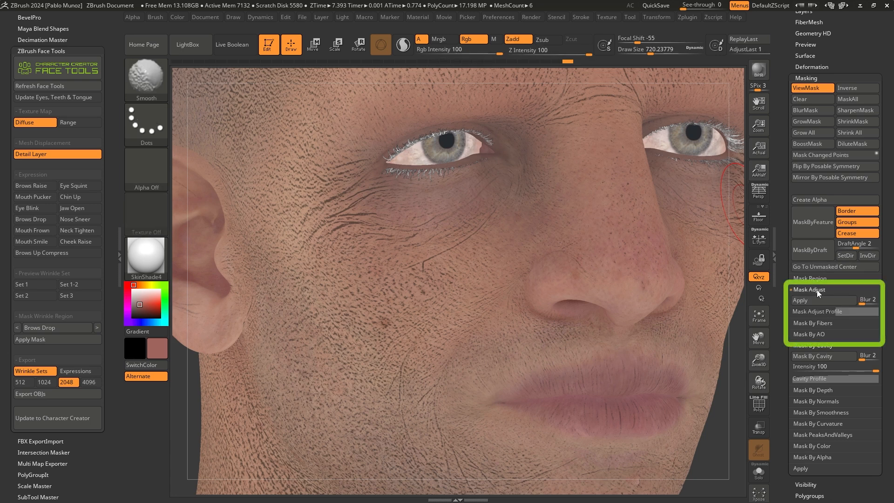
click(829, 315)
drag(783, 341, 783, 275)
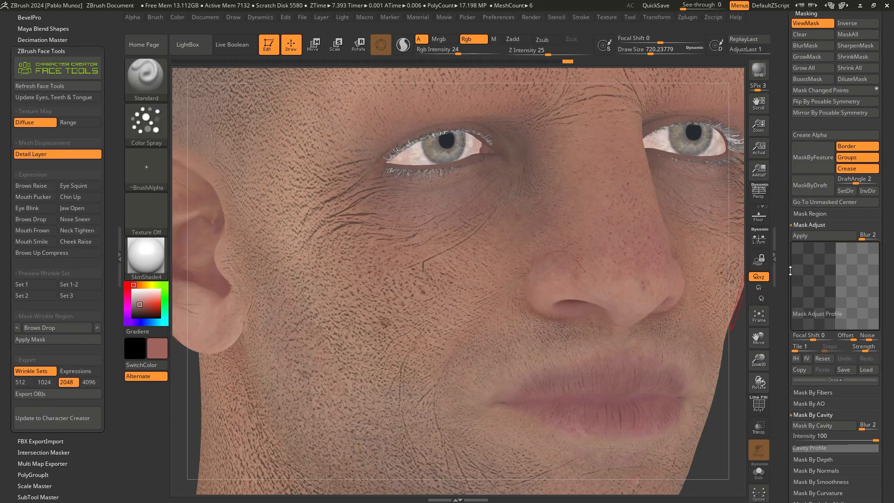
click(816, 359)
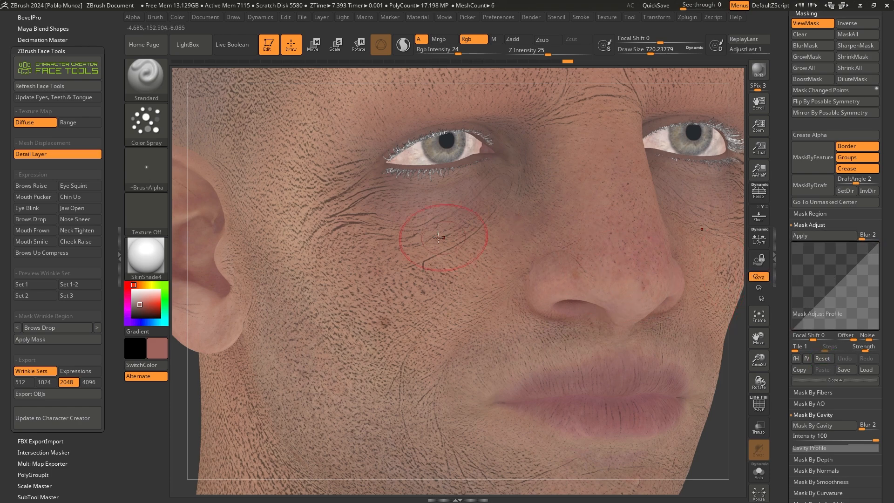
Soften the cavity mask with Mask Adjust, checking the wrinkles beside the eye, and try a mask blur and undo it
ctrl+right_drag(345, 185, 376, 259)
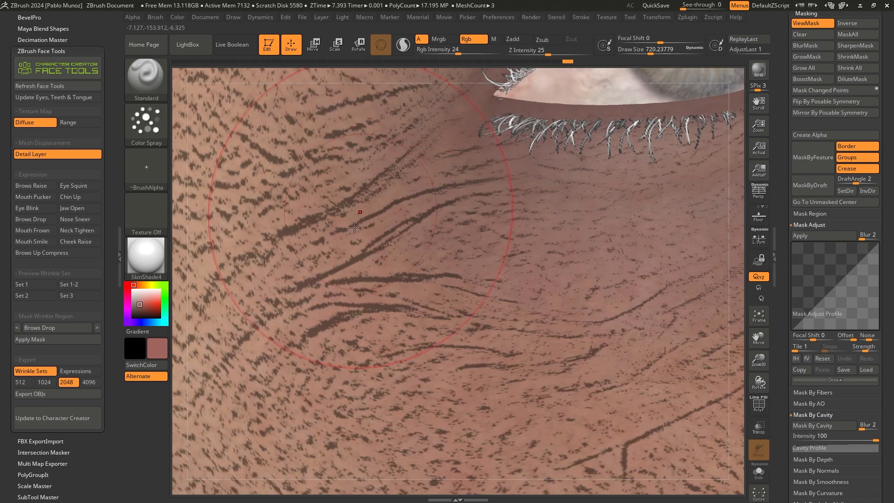
click(823, 235)
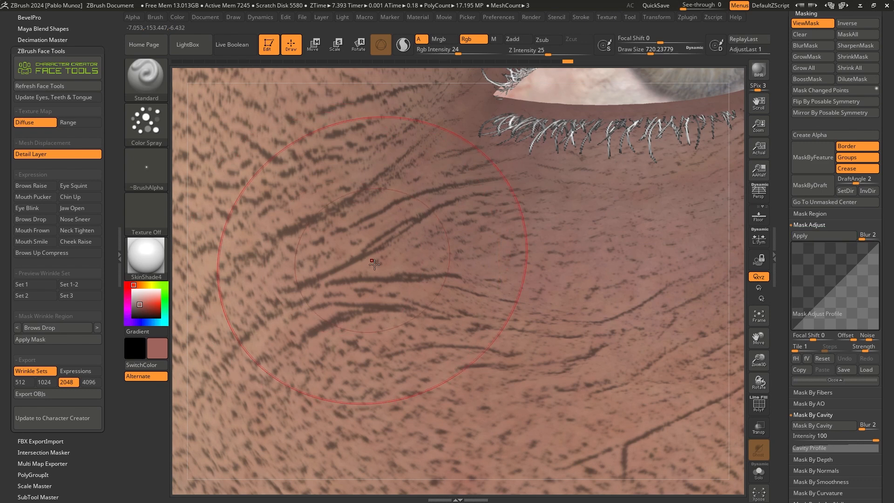
click(818, 237)
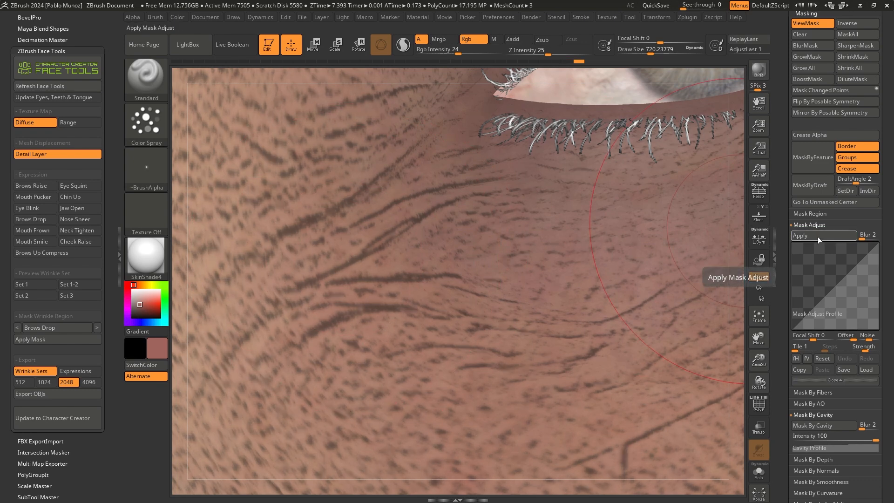
click(811, 47)
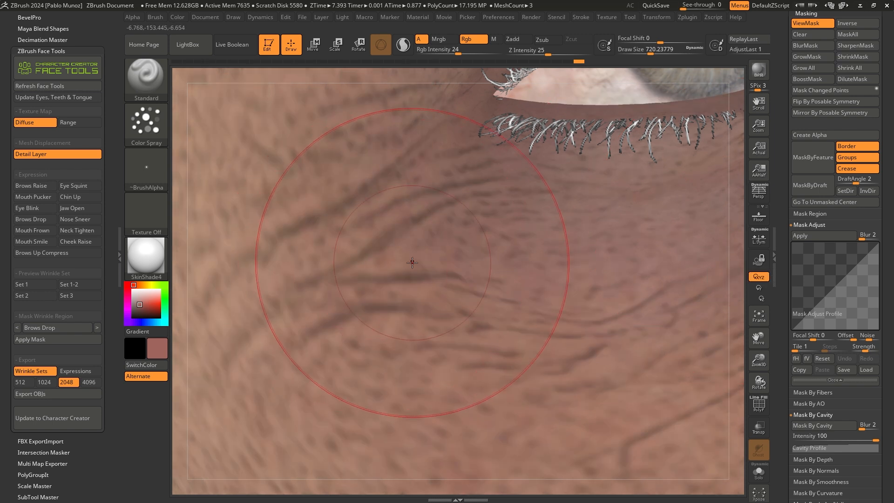
key(ctrl)
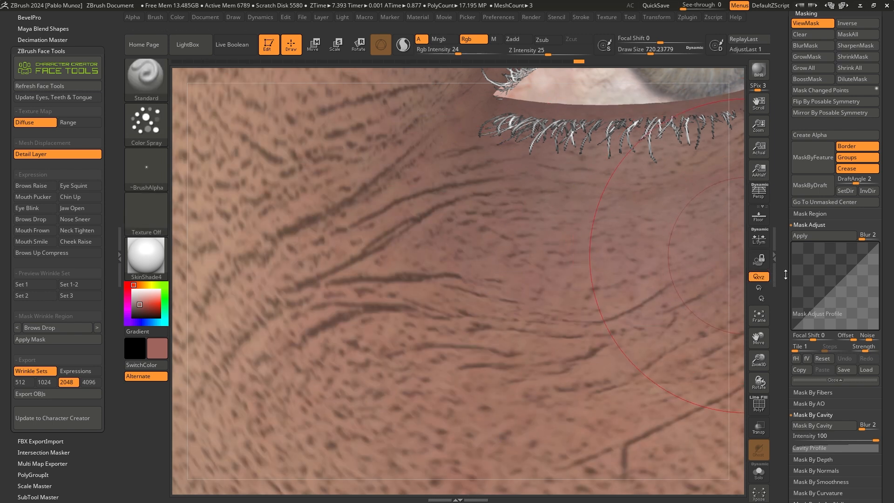
Apply Mask Adjust again to the cavity mask and check the softened result across the face
click(820, 234)
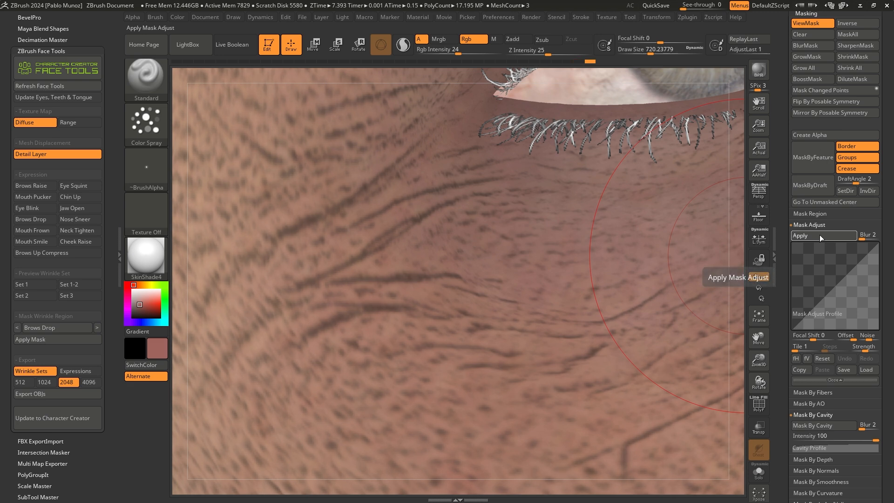
ctrl+right_drag(531, 319, 535, 243)
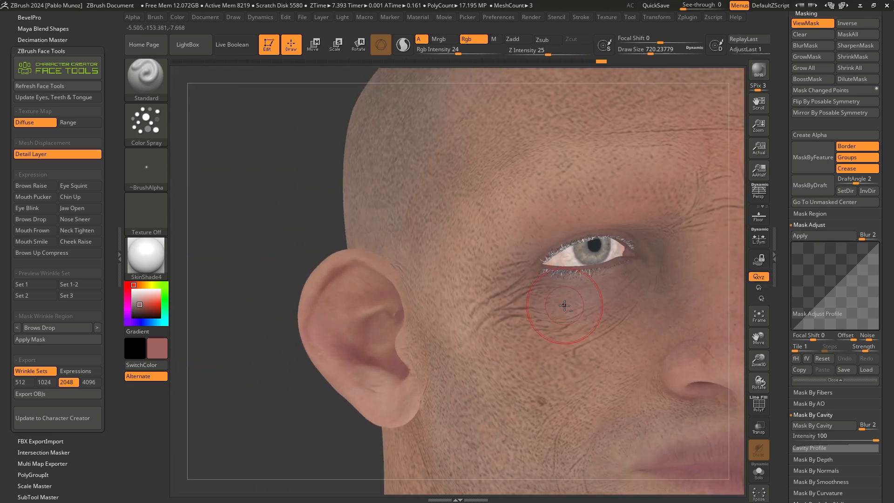
right_drag(565, 302, 458, 276)
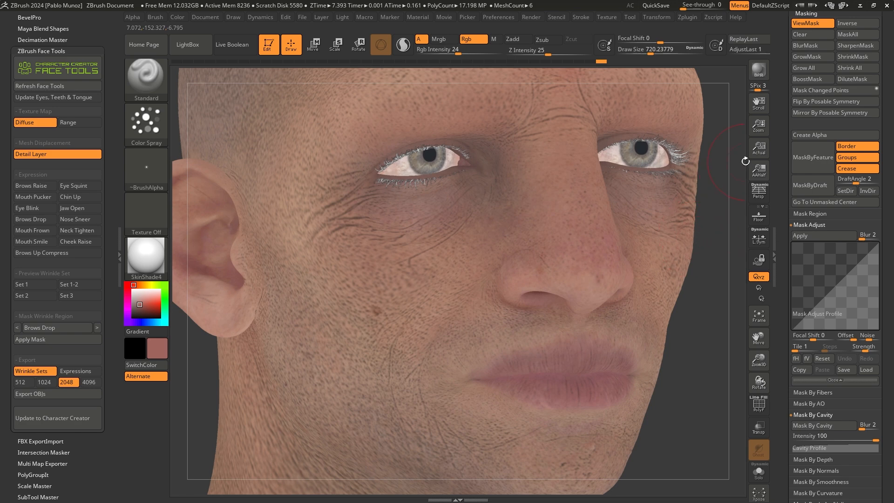
Invert the cavity mask so only the pores and wrinkles are paintable, and hide the mask display
scroll(787, 108, up, 2)
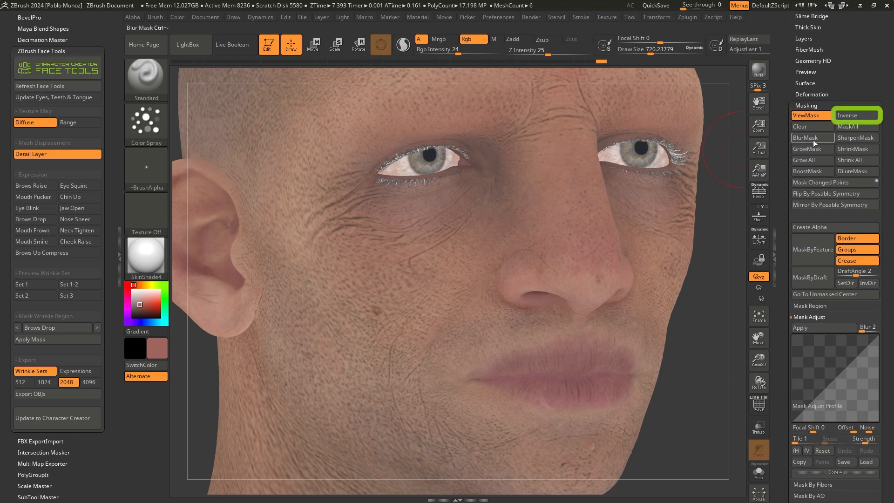
key(ctrl+i)
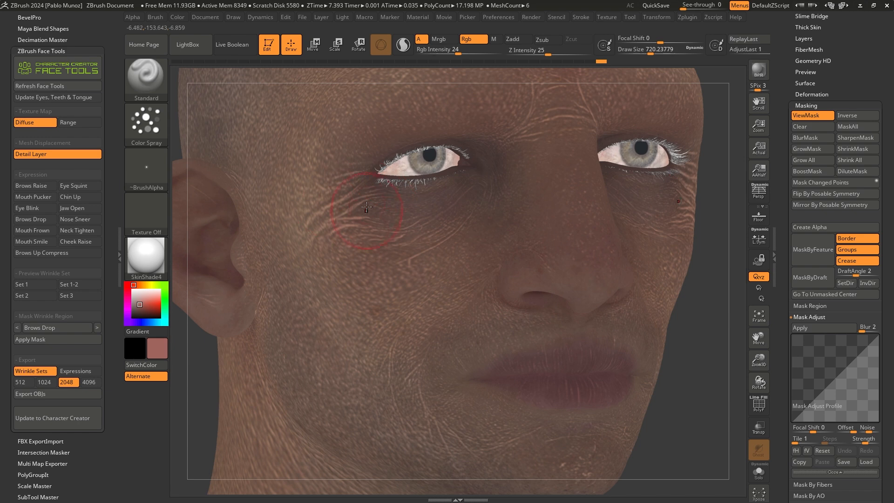
click(807, 116)
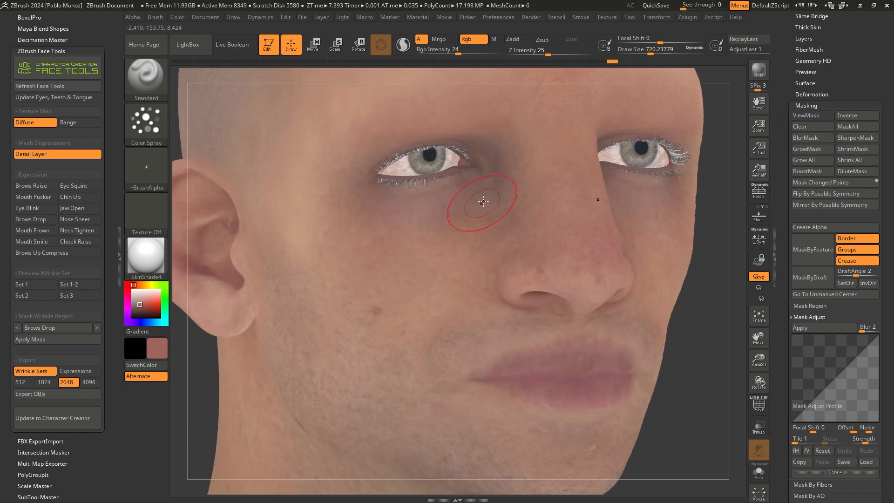
Toggle the mask display to check the cavity mask, leaving it hidden for painting
click(819, 116)
click(819, 116)
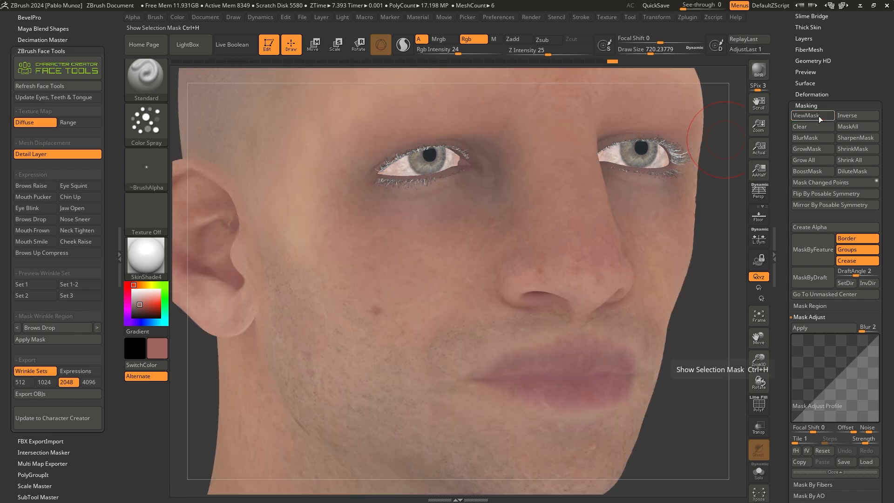
click(818, 116)
click(818, 116)
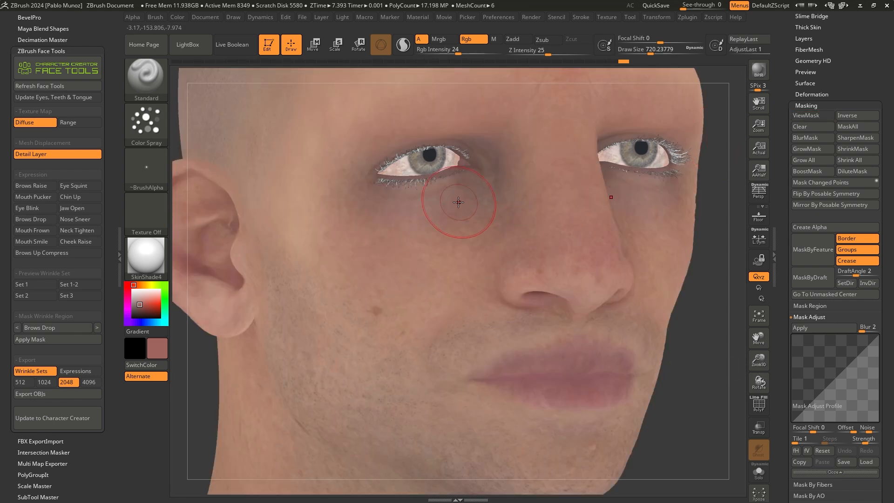
Load Alpha 08 on the Color Spray brush and choose a muted, deeper red as the paint colour
click(145, 167)
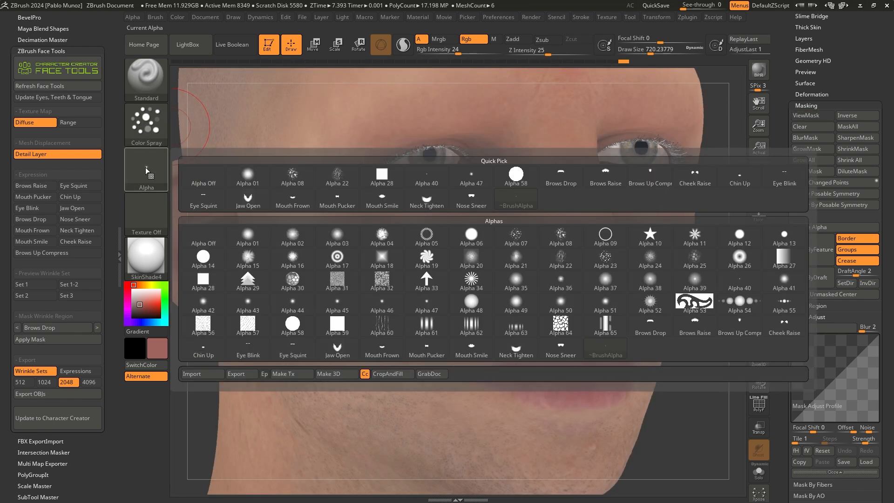
click(290, 181)
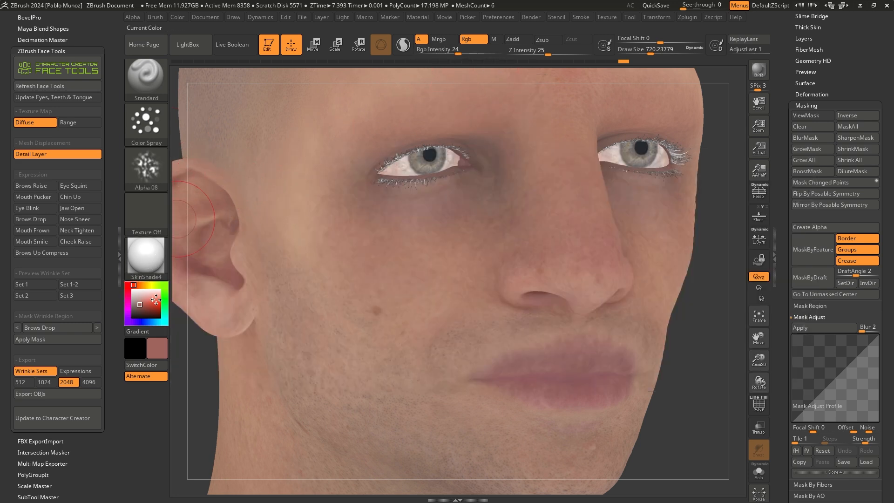
drag(138, 303, 522, 375)
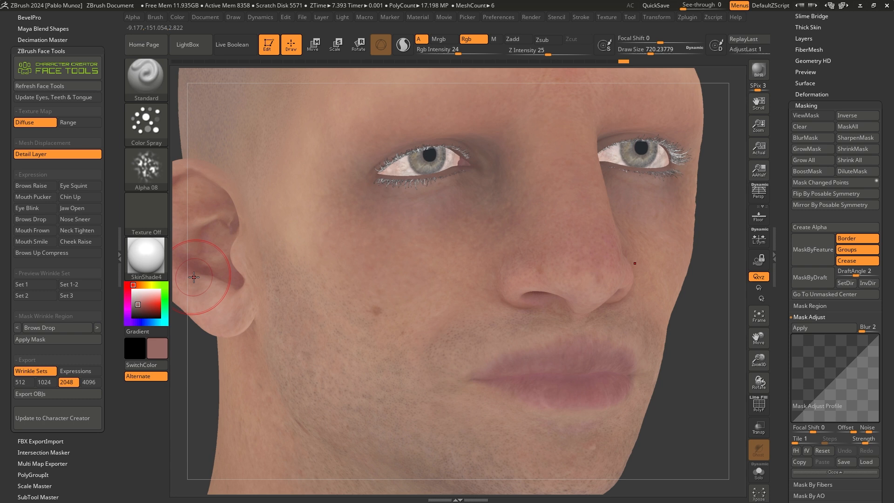
click(128, 285)
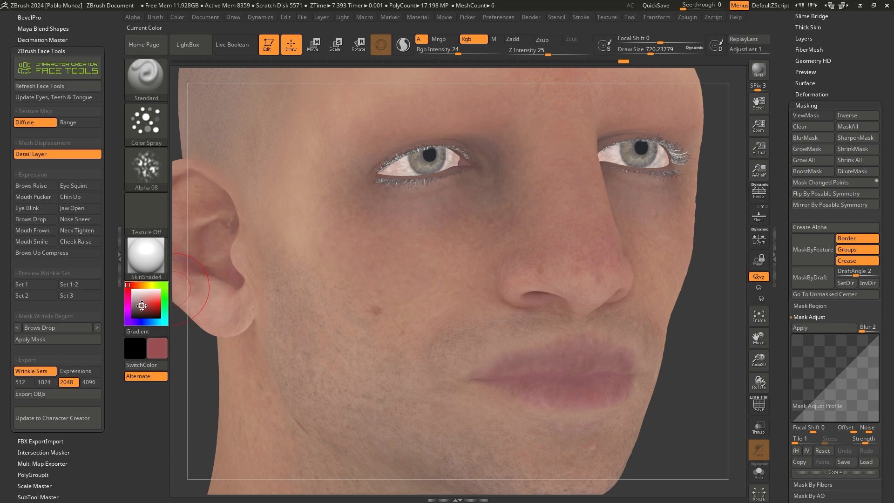
Paint the muted red through the cavity mask into the wrinkles beside and below the eye
alt+right_drag(487, 246, 530, 313)
mouse_move(379, 235)
ctrl+right_down()
mouse_move(409, 219)
mouse_move(429, 238)
mouse_move(379, 220)
ctrl+right_up()
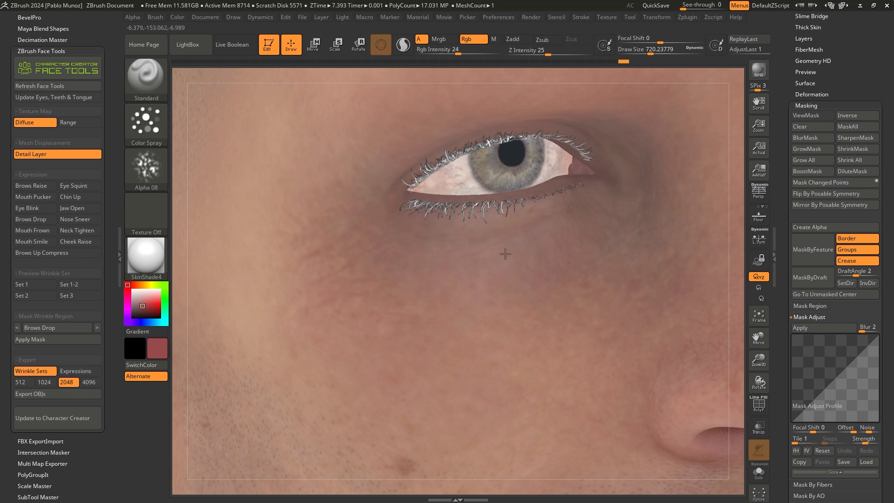
drag(505, 254, 458, 285)
alt+right_drag(438, 295, 474, 289)
drag(421, 292, 343, 293)
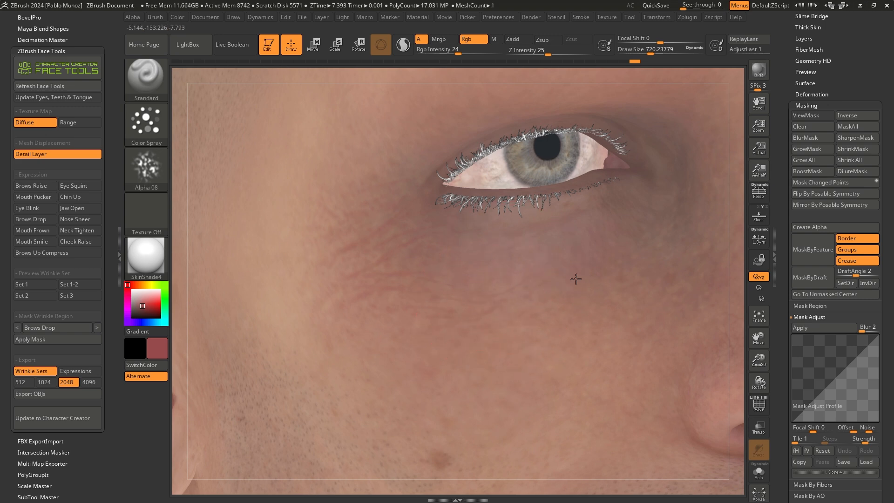
alt+right_drag(500, 305, 549, 261)
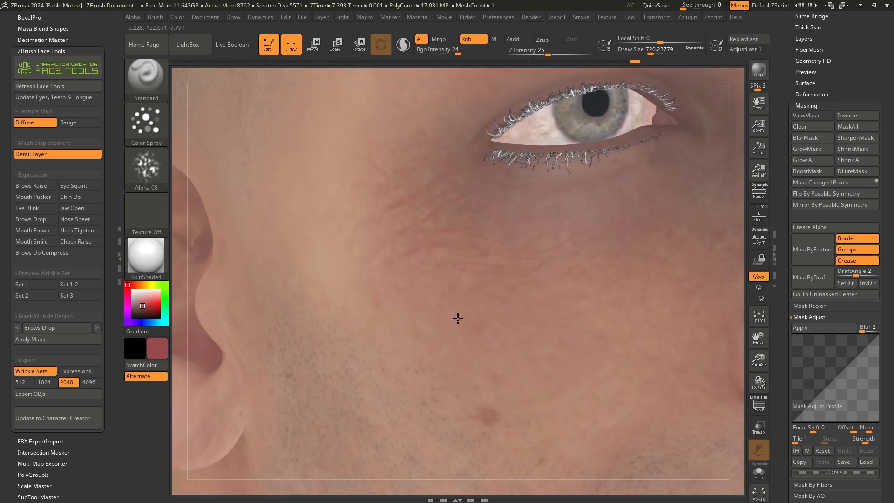
mouse_move(395, 264)
ctrl+right_down()
mouse_move(421, 271)
mouse_move(294, 239)
ctrl+right_up()
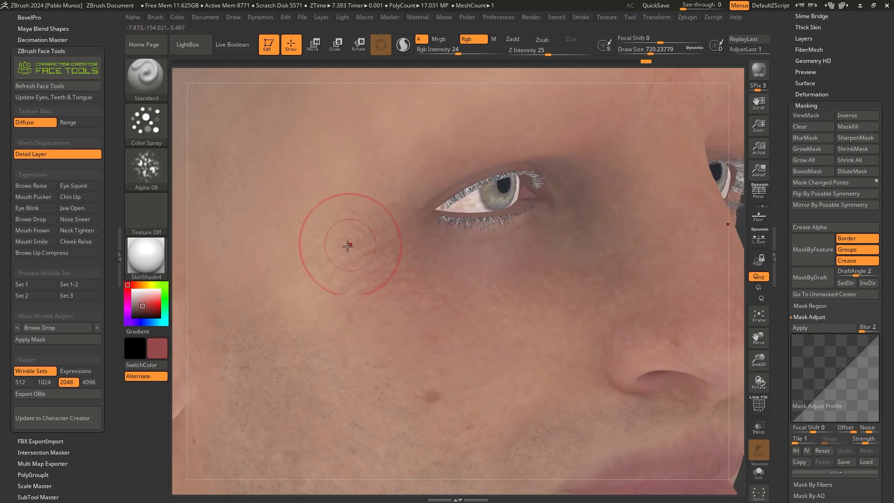
Paint the muted red into the forehead wrinkles and the creases between the brows
ctrl+right_drag(454, 306, 493, 285)
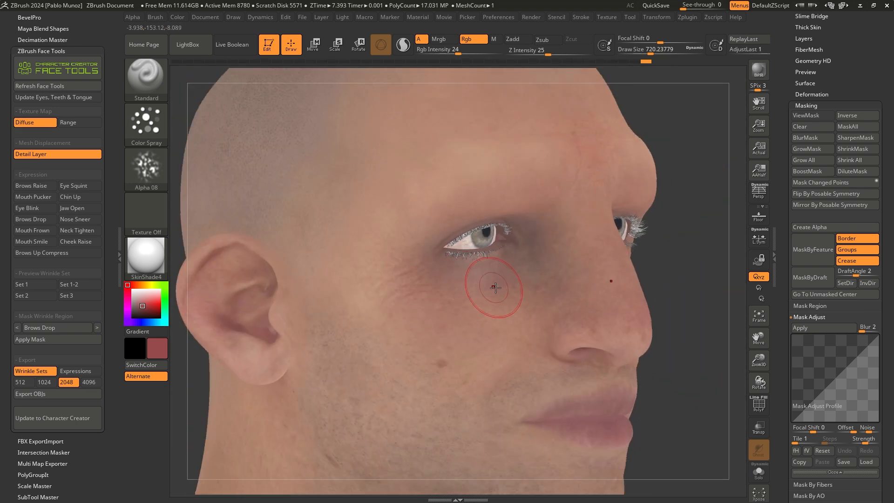
alt+right_drag(561, 291, 521, 234)
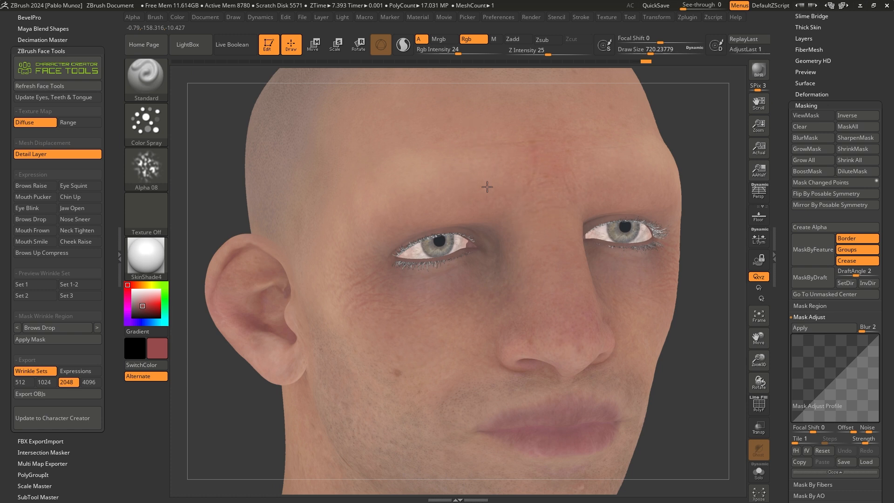
drag(487, 187, 493, 227)
right_drag(508, 230, 517, 217)
drag(518, 217, 521, 241)
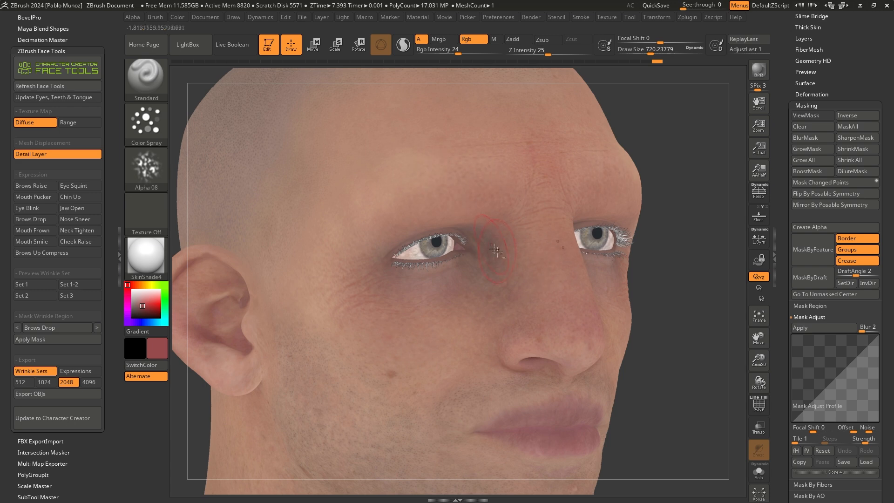
Paint the muted red into the pores of the cheek and around the nose, mouth and chin
right_drag(497, 251, 471, 332)
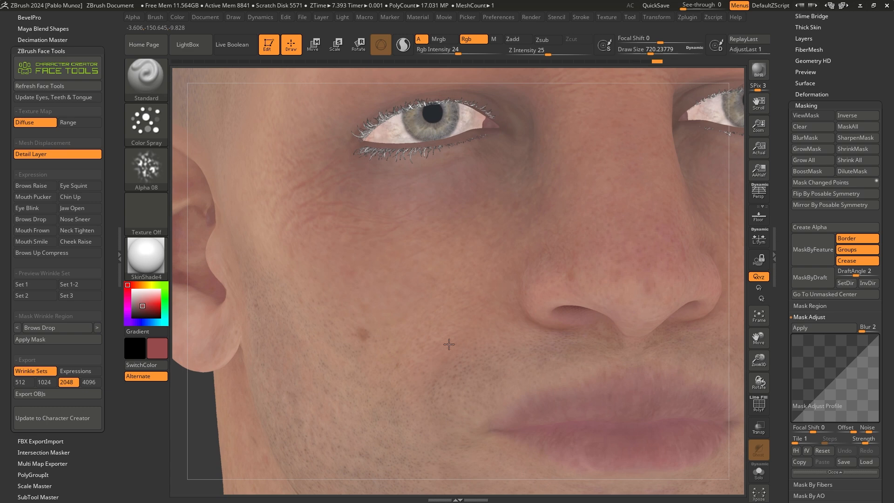
right_drag(522, 262, 435, 362)
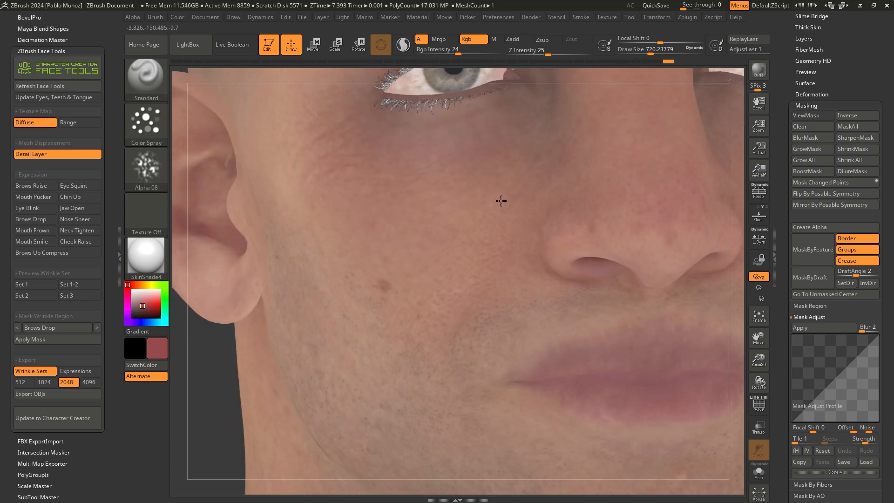
right_drag(501, 201, 464, 215)
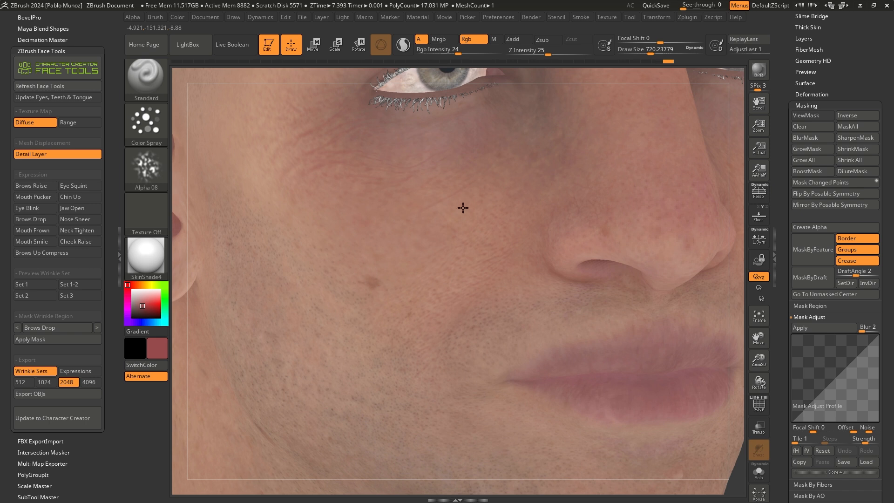
right_drag(582, 162, 488, 202)
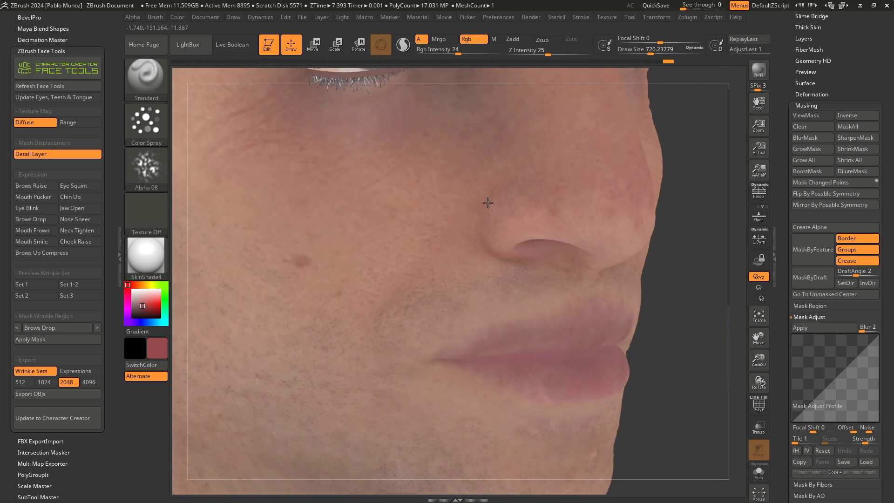
alt+right_drag(496, 247, 517, 196)
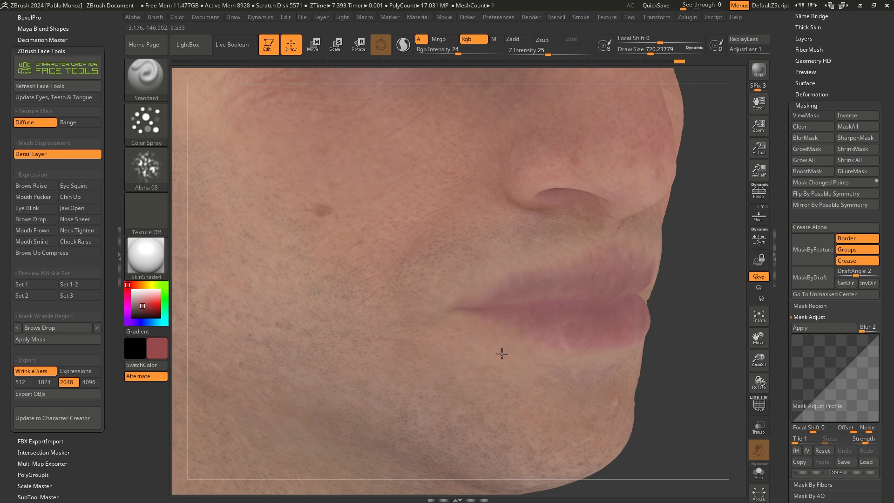
right_drag(513, 404, 523, 317)
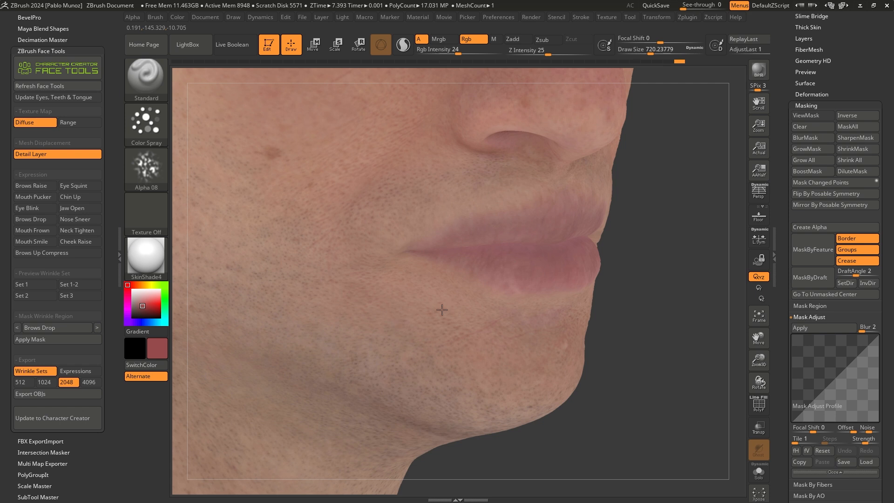
ctrl+right_drag(490, 305, 508, 356)
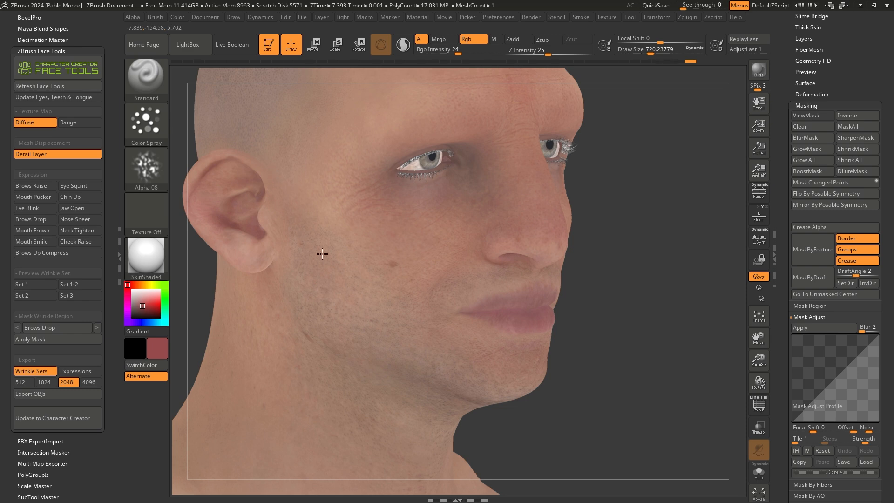
Inspect the shaded head from several angles in the Preview render mode and return to Flat rendering
scroll(856, 163, up, 10)
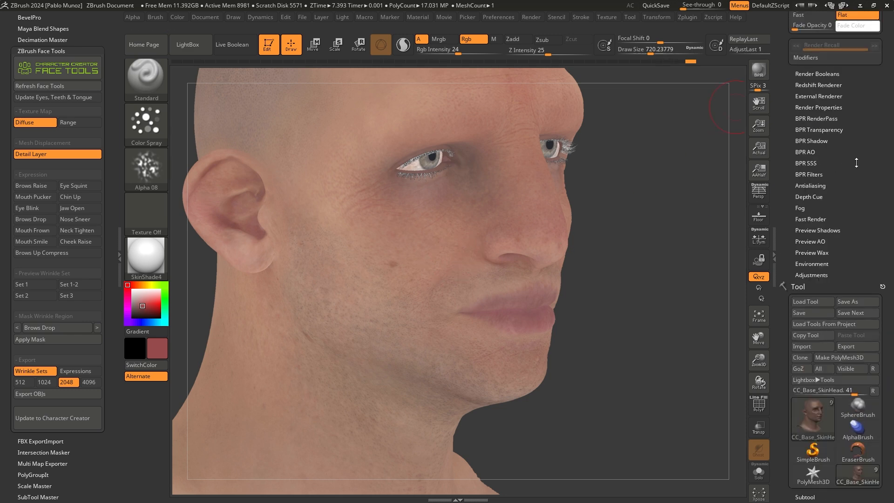
scroll(856, 162, up, 2)
click(857, 67)
drag(653, 186, 640, 170)
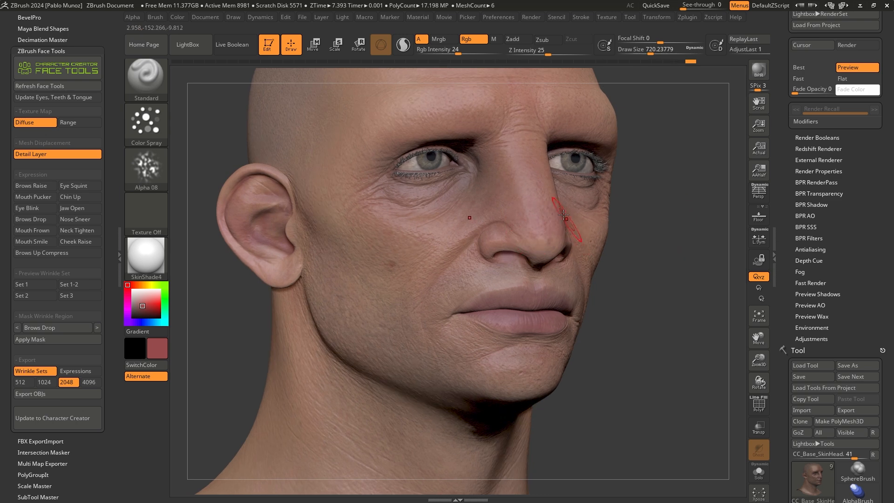
right_drag(593, 227, 577, 220)
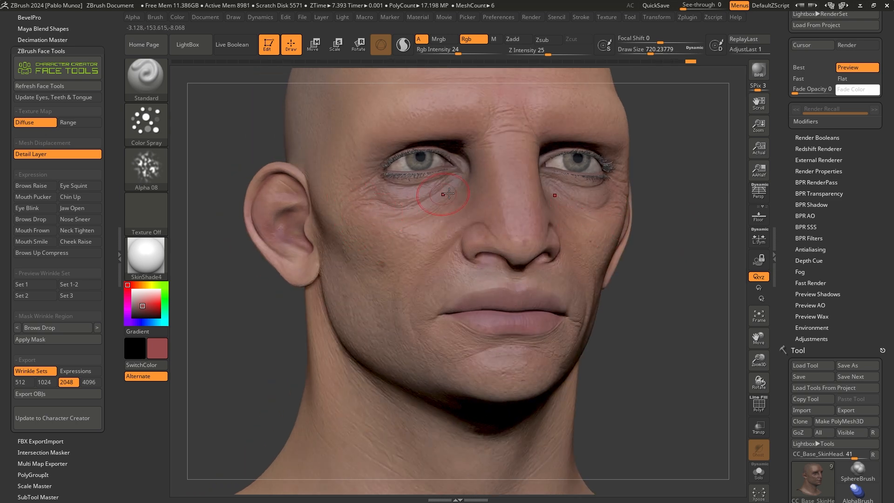
right_drag(454, 195, 513, 227)
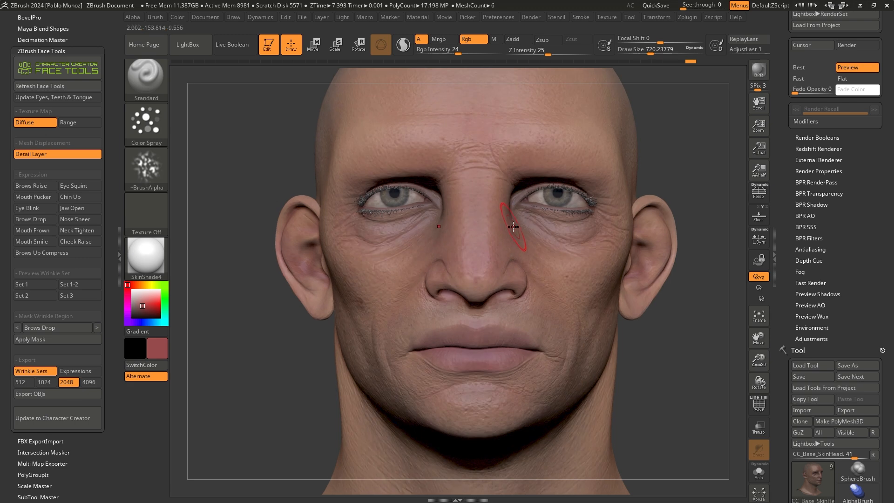
right_drag(650, 266, 640, 149)
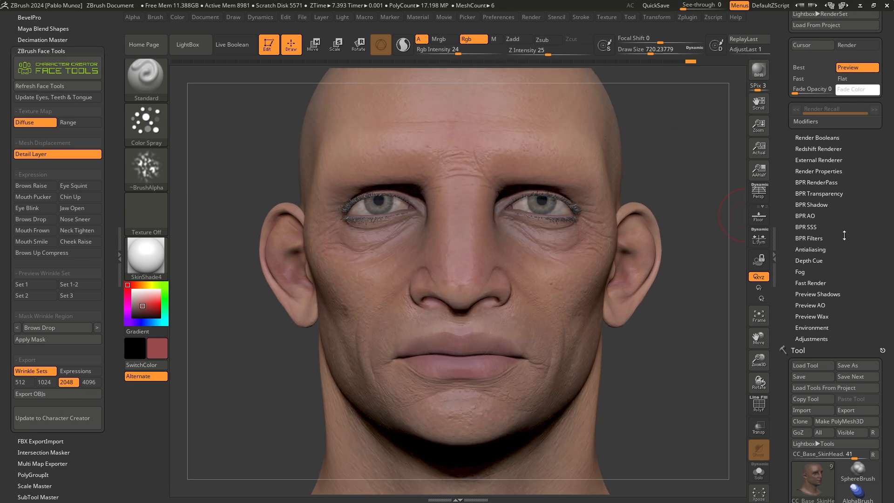
scroll(779, 264, down, 10)
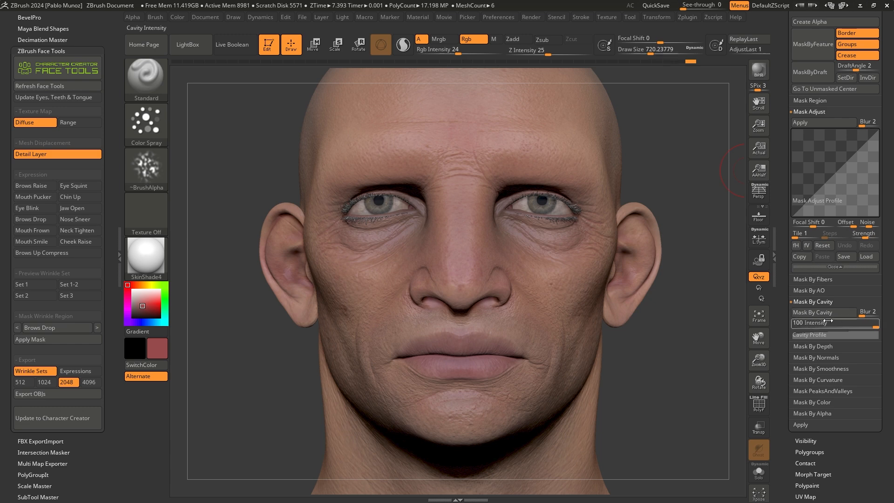
scroll(783, 306, up, 10)
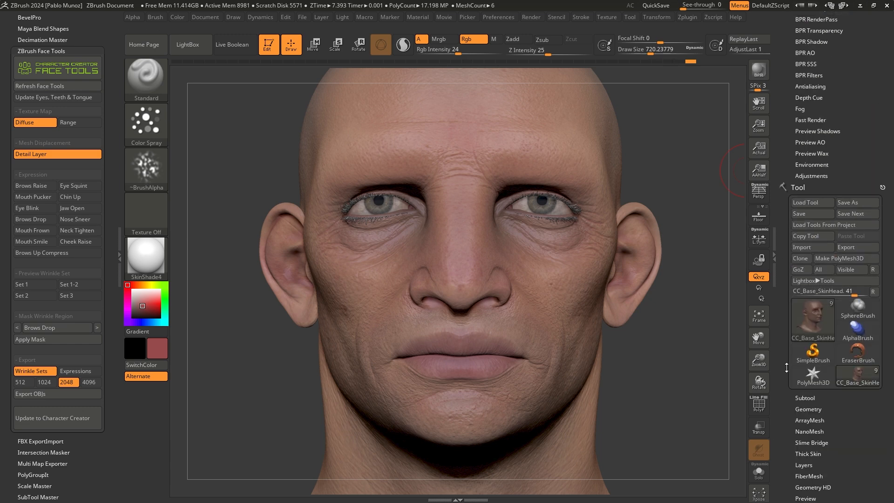
click(858, 107)
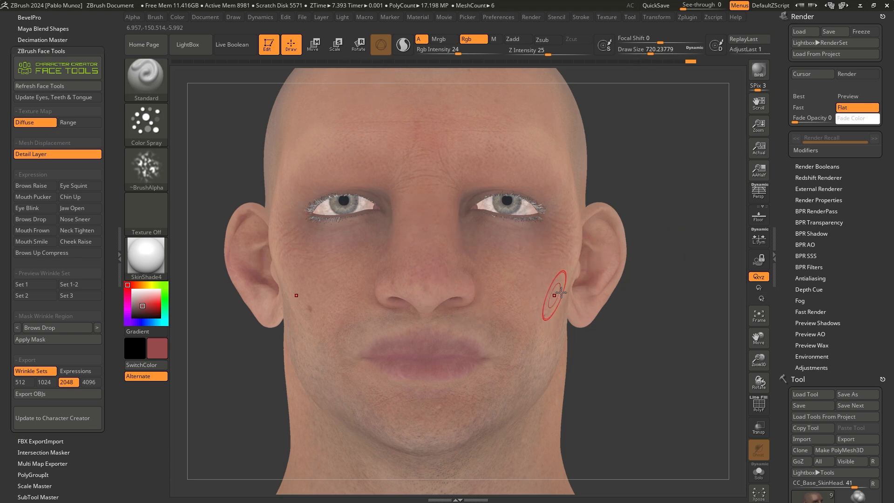
Mask the head with Mask PeaksAndValleys and soften the resulting mask with Mask Adjust
drag(840, 300, 825, 95)
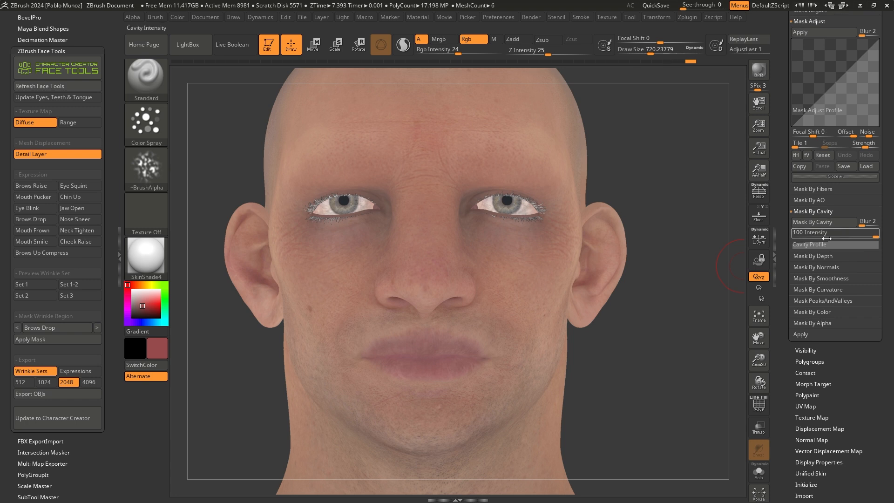
drag(832, 352, 834, 362)
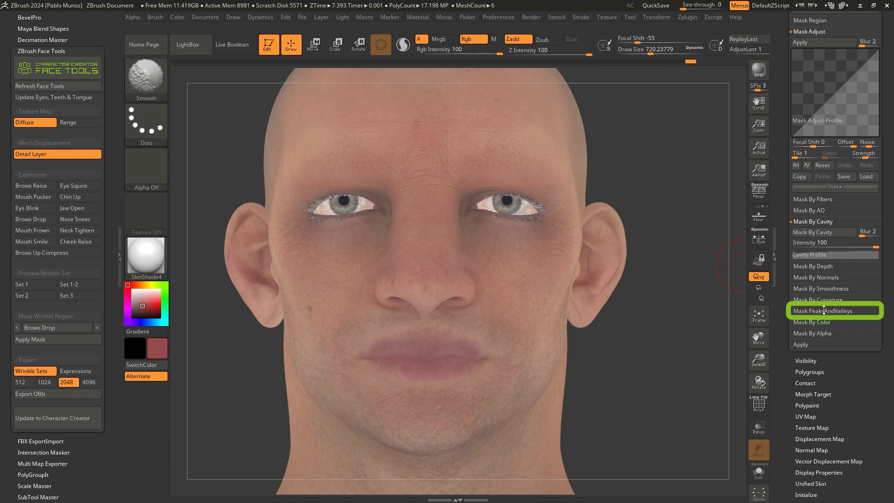
click(824, 311)
click(823, 321)
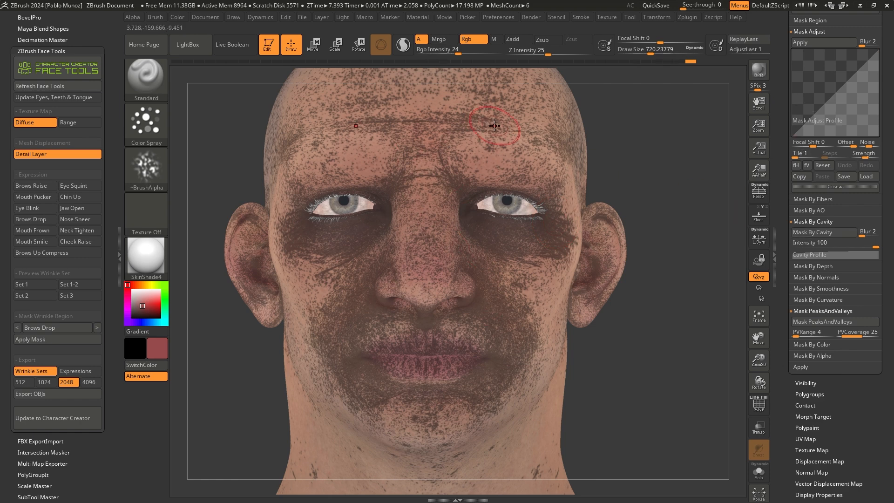
right_drag(498, 135, 512, 326)
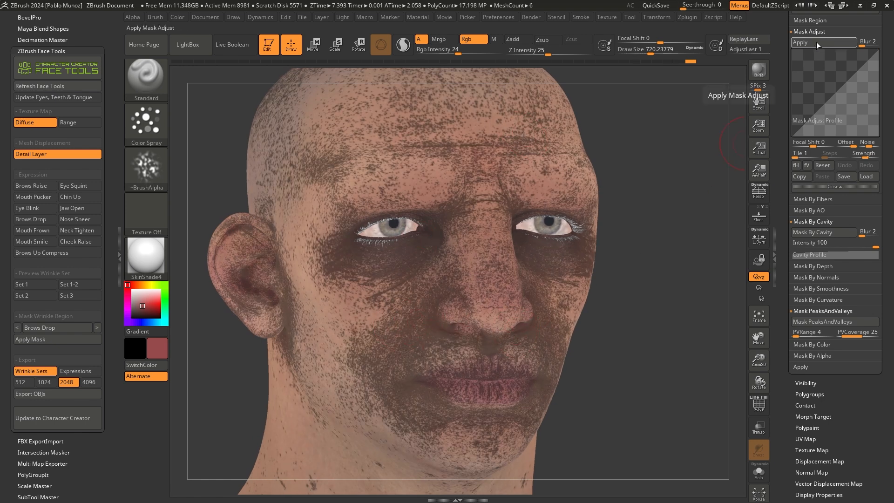
scroll(822, 68, up, 2)
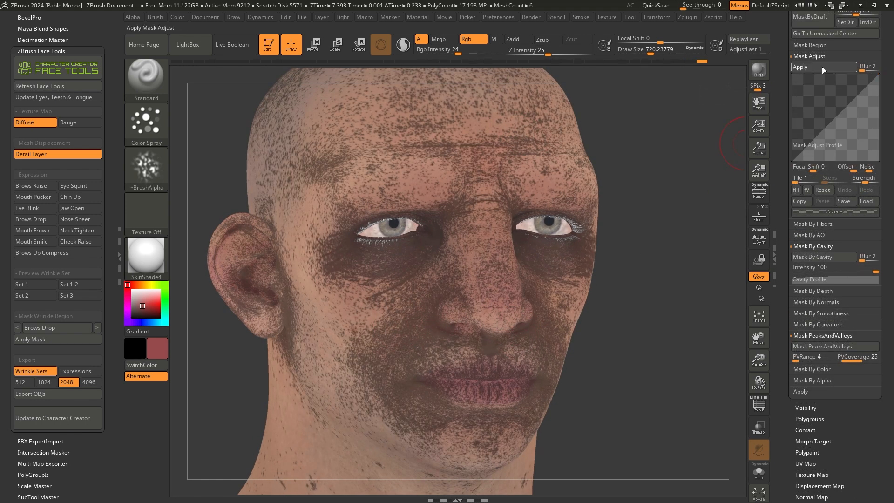
Lower the head to subdivision level 6 and soften its mask further by applying Mask Adjust repeatedly
scroll(790, 187, up, 15)
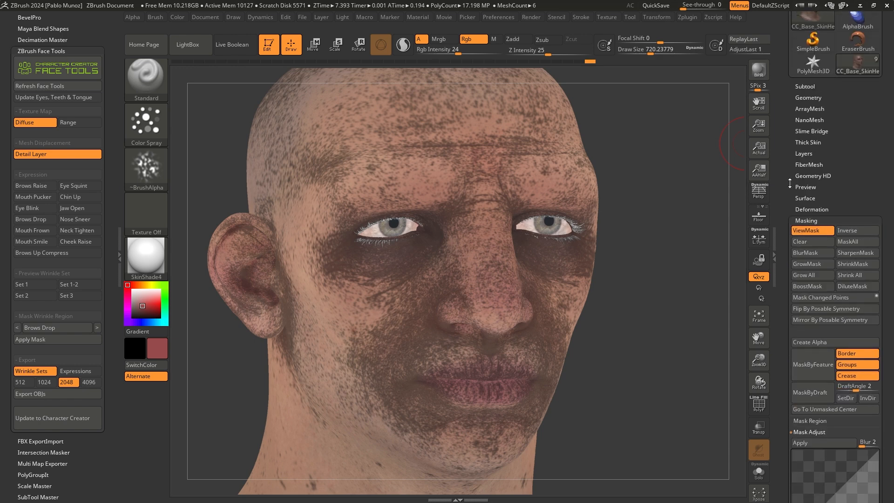
click(817, 128)
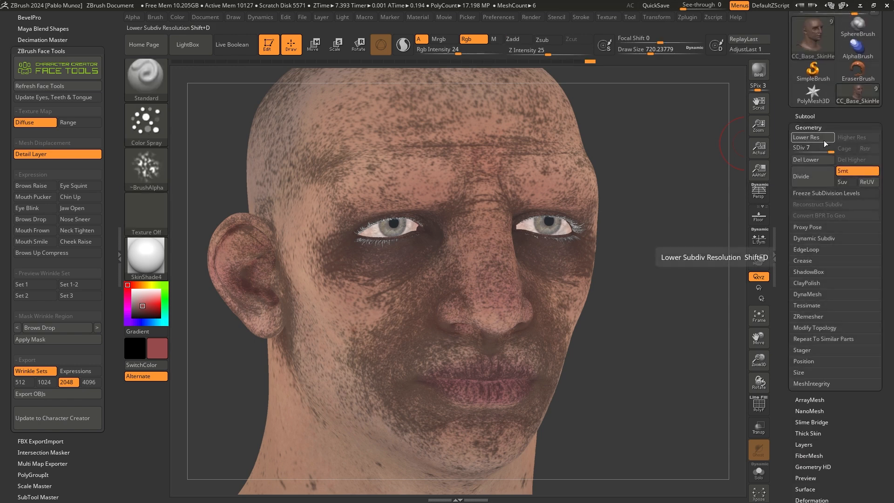
drag(818, 150, 805, 150)
scroll(796, 156, down, 15)
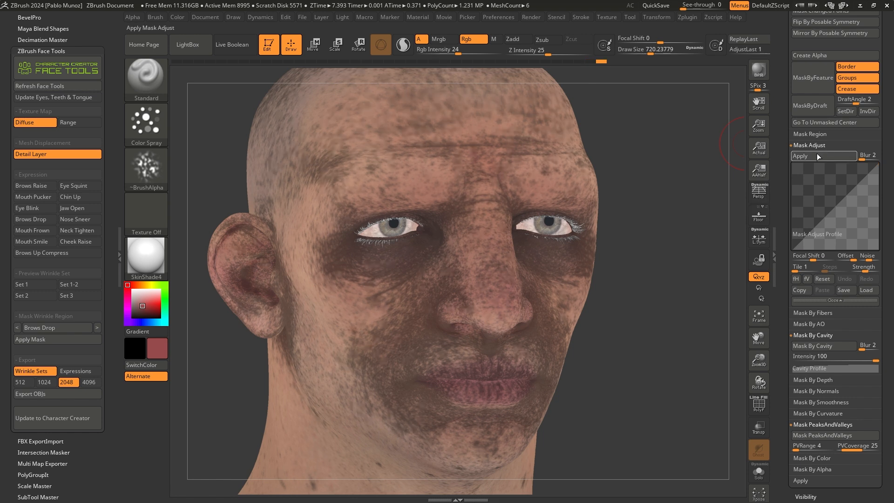
click(818, 156)
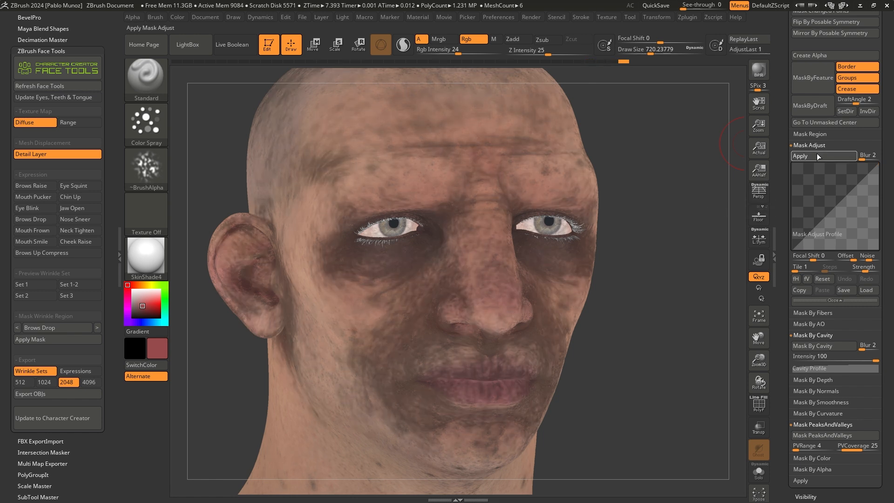
click(809, 158)
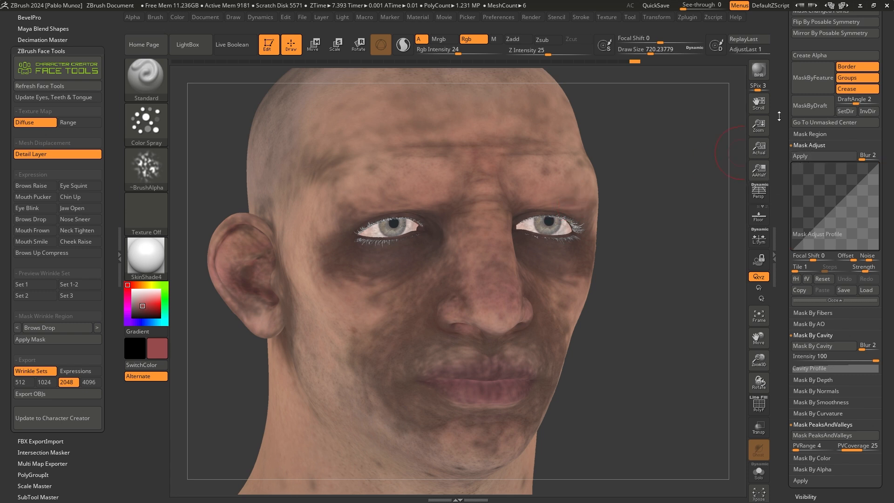
Return the head to subdivision level 7
drag(779, 116, 779, 349)
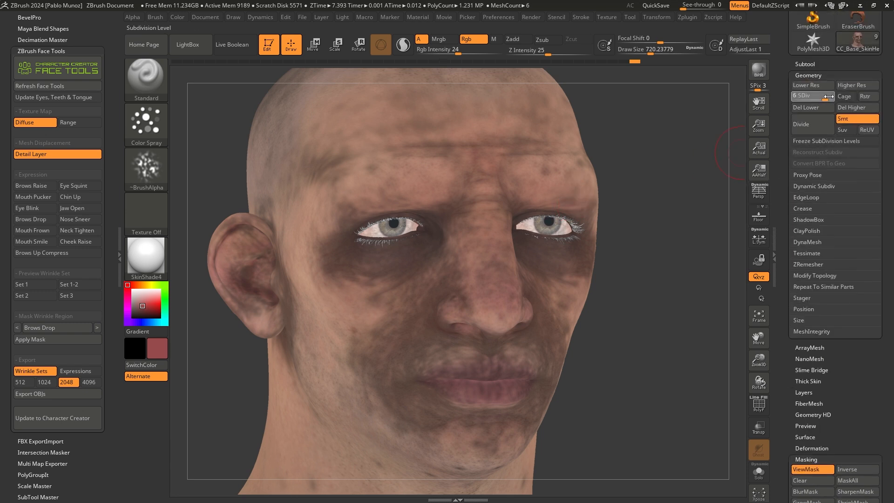
drag(829, 97, 833, 96)
mouse_move(600, 194)
mouse_down()
mouse_move(591, 196)
mouse_move(608, 192)
mouse_up()
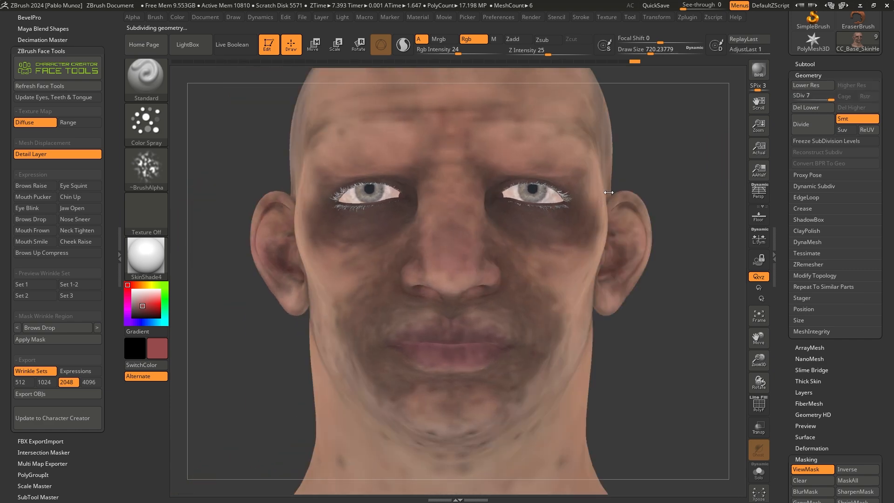
Invert the softened mask on the head and turn off the mask display
scroll(834, 207, down, 10)
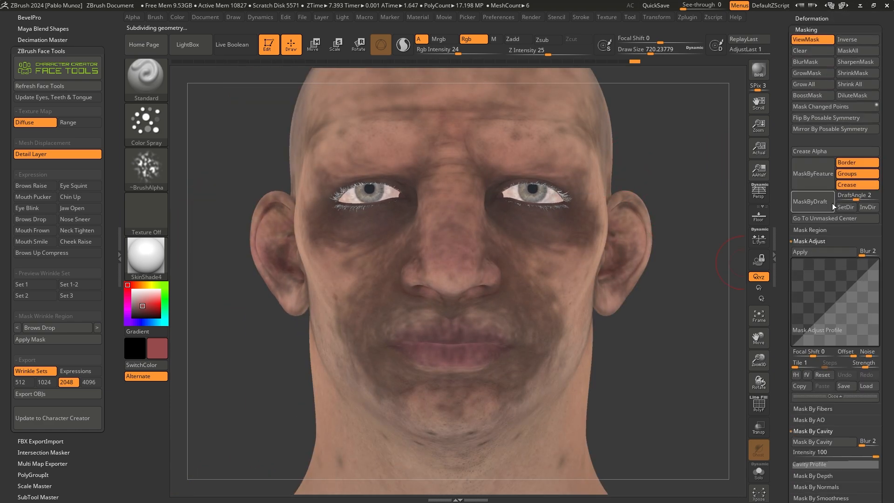
alt+drag(700, 164, 601, 171)
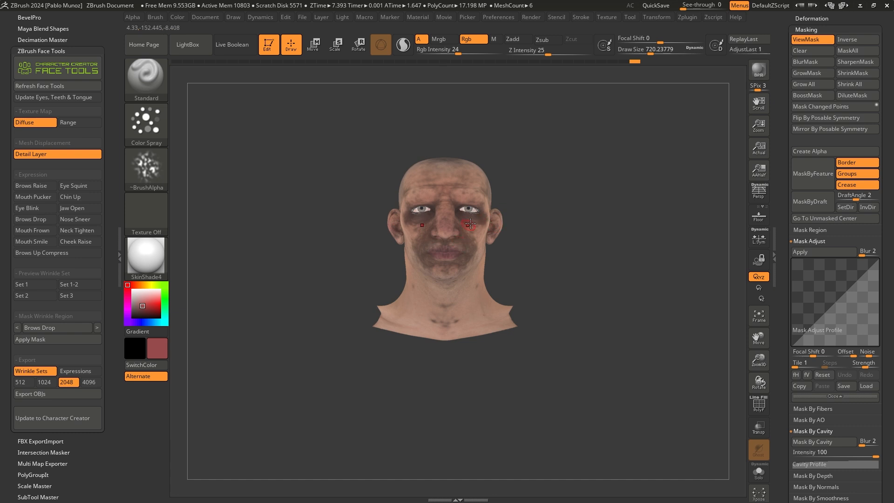
click(845, 40)
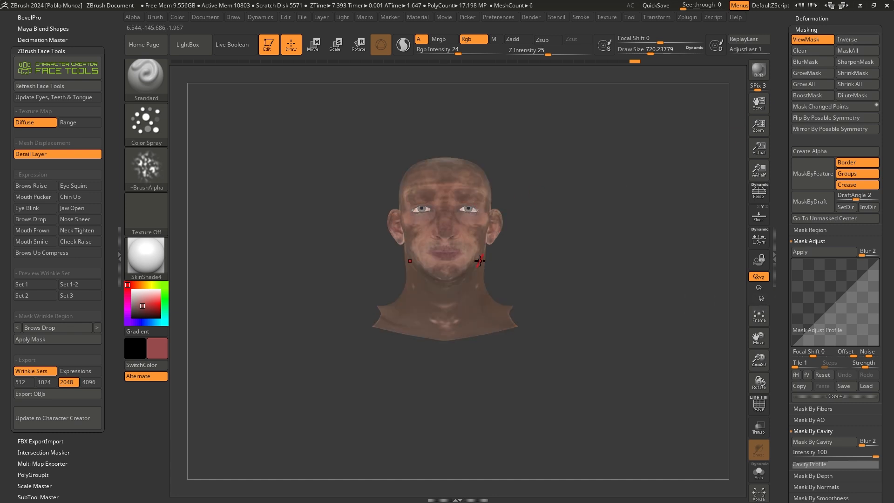
click(813, 40)
key(f)
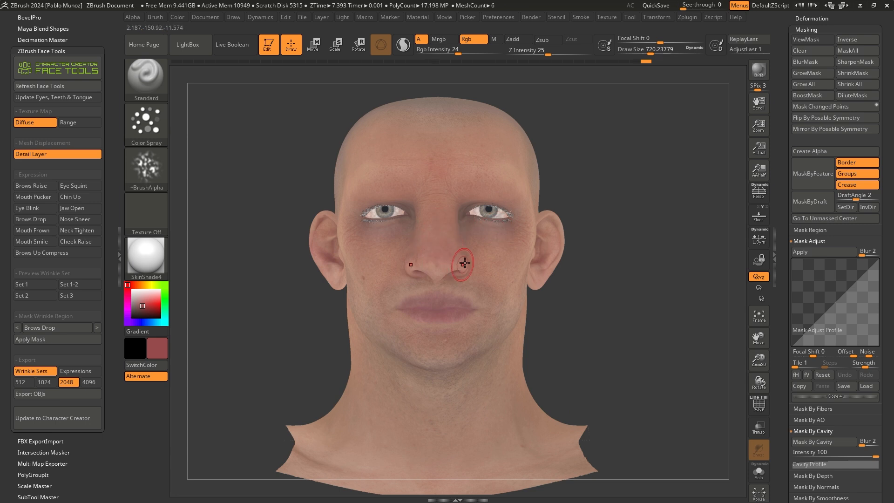
Increase the brush draw size to about 1222
key(space)
drag(499, 241, 508, 242)
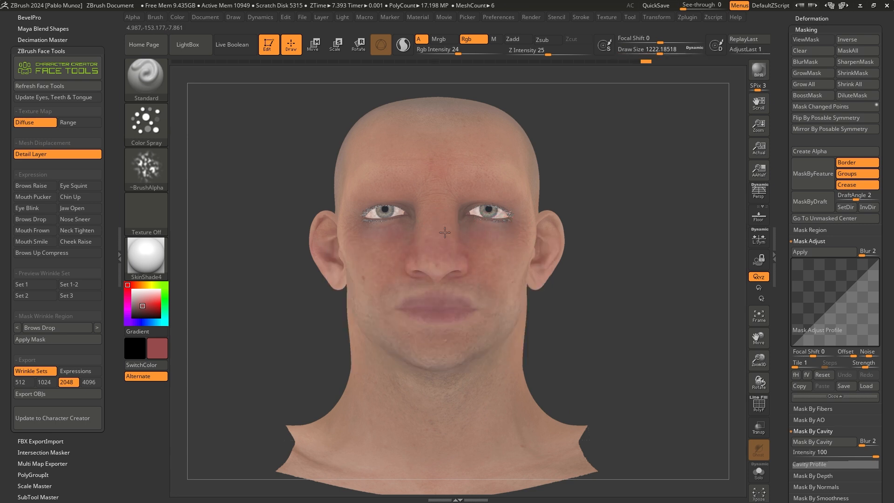
mouse_move(672, 207)
right_down()
mouse_move(621, 215)
mouse_move(595, 249)
right_up()
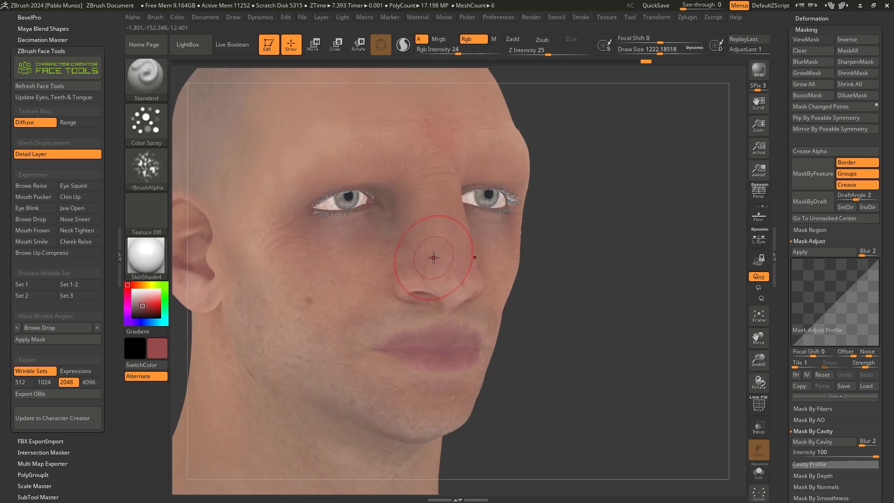
right_drag(428, 272, 573, 206)
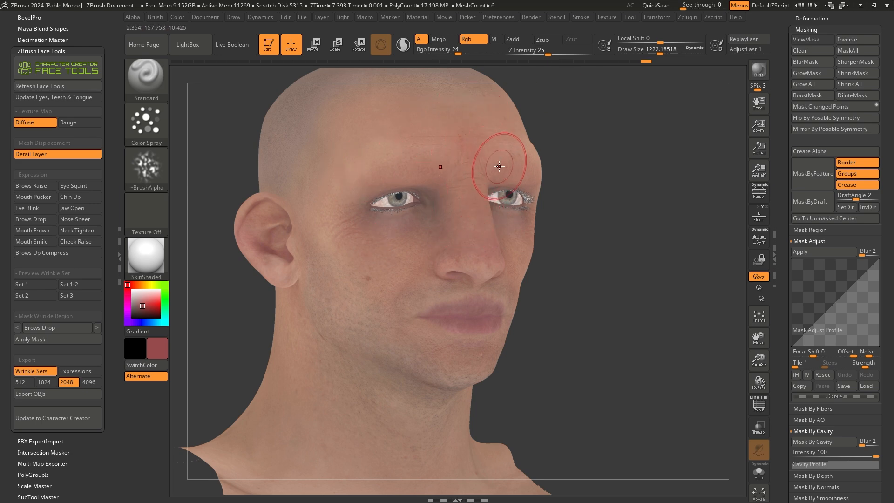
Open Adjust Colors for the head's polypaint
scroll(773, 265, down, 2)
scroll(773, 264, down, 8)
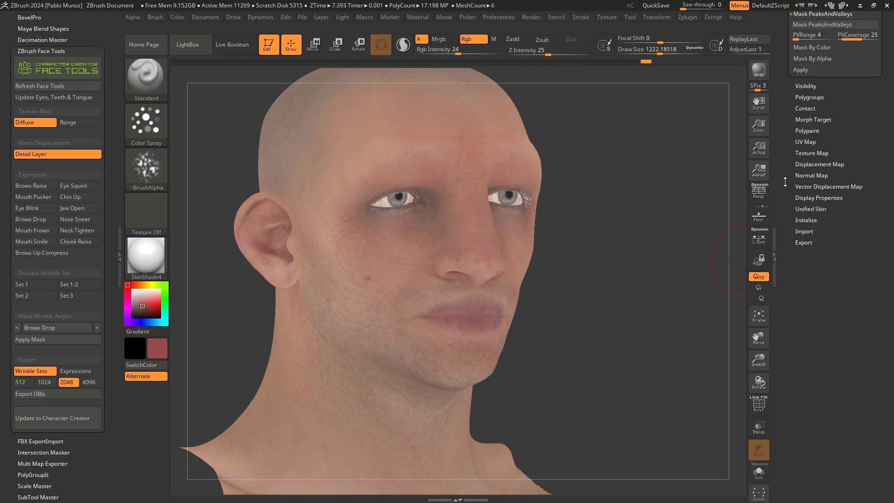
key(shift)
click(820, 98)
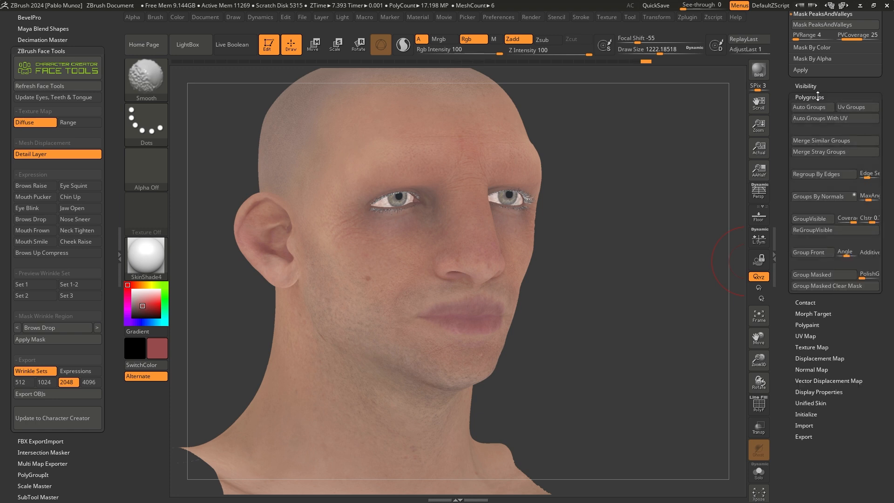
click(805, 97)
scroll(818, 146, up, 2)
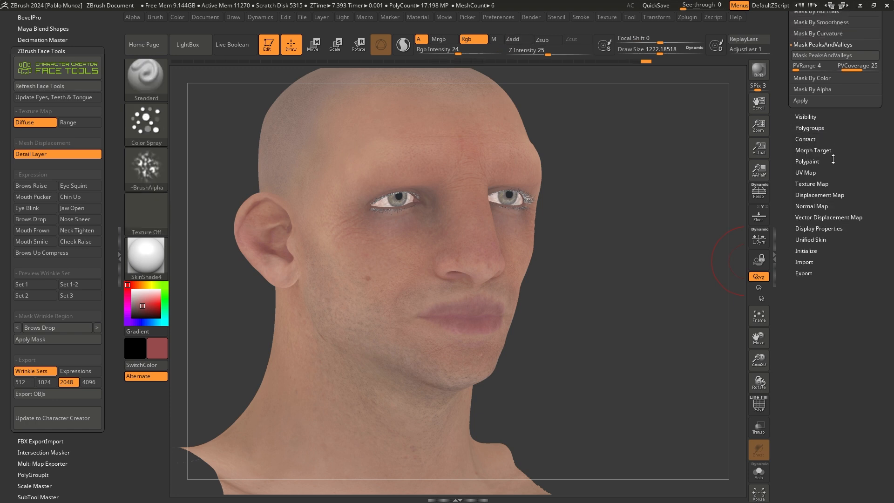
shift+click(807, 208)
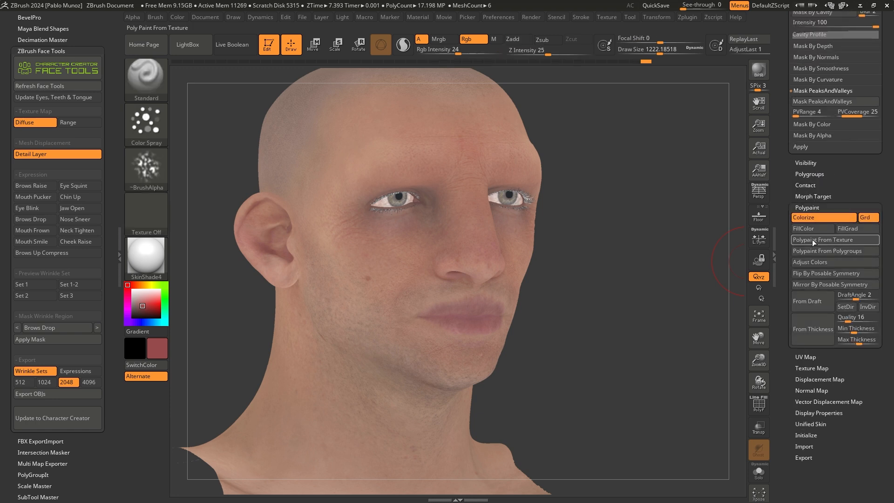
click(818, 264)
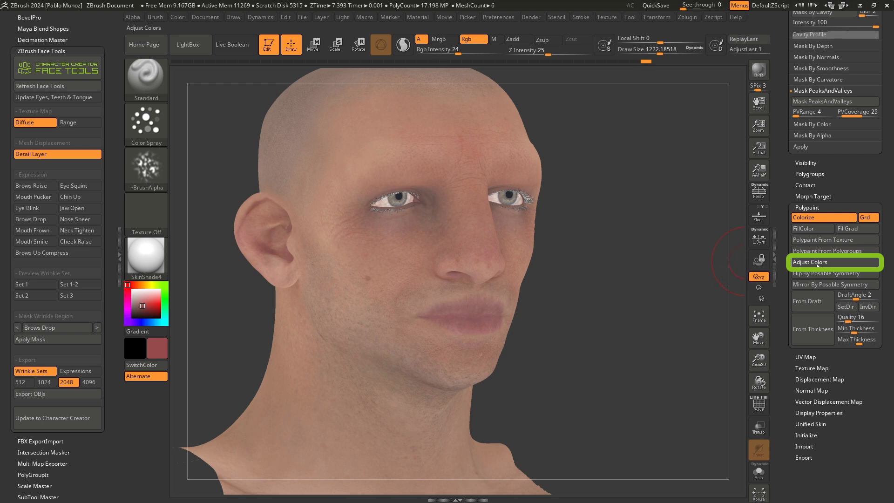
Enlarge and turn the head in the Adjust Colors preview, hiding the mask and materials there
scroll(626, 175, up, 6)
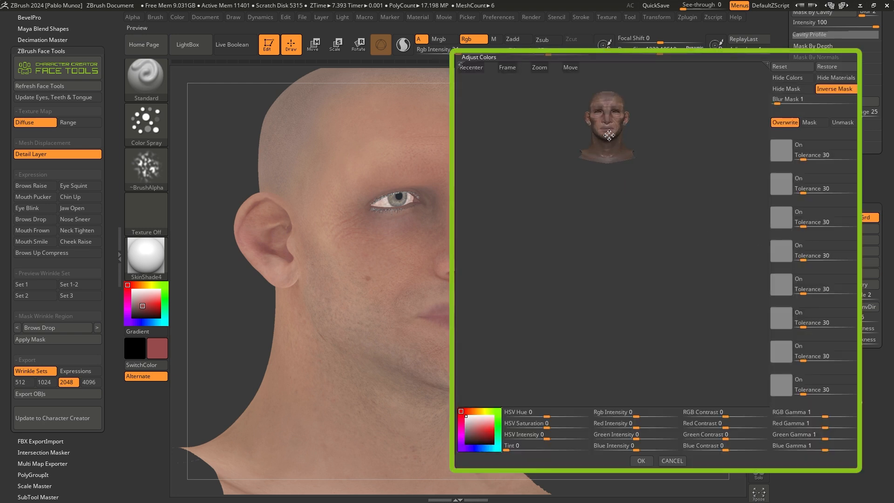
drag(604, 119, 610, 221)
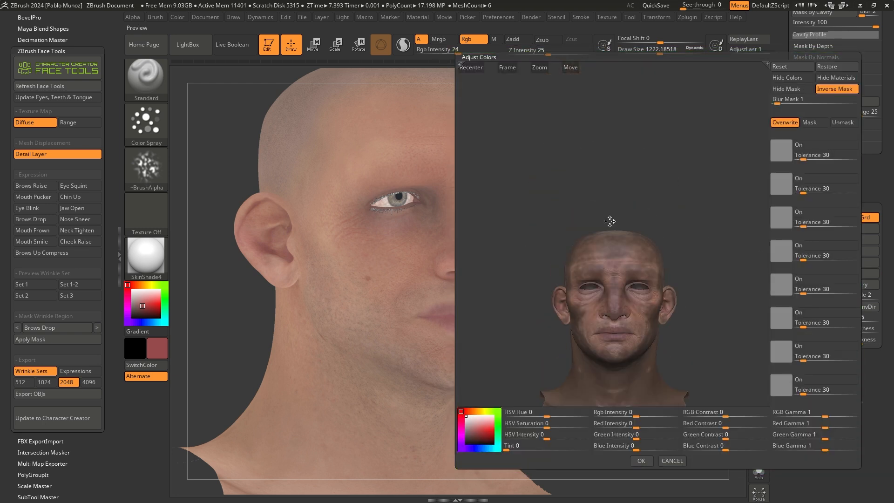
scroll(622, 278, up, 1)
drag(628, 298, 627, 242)
scroll(645, 229, up, 3)
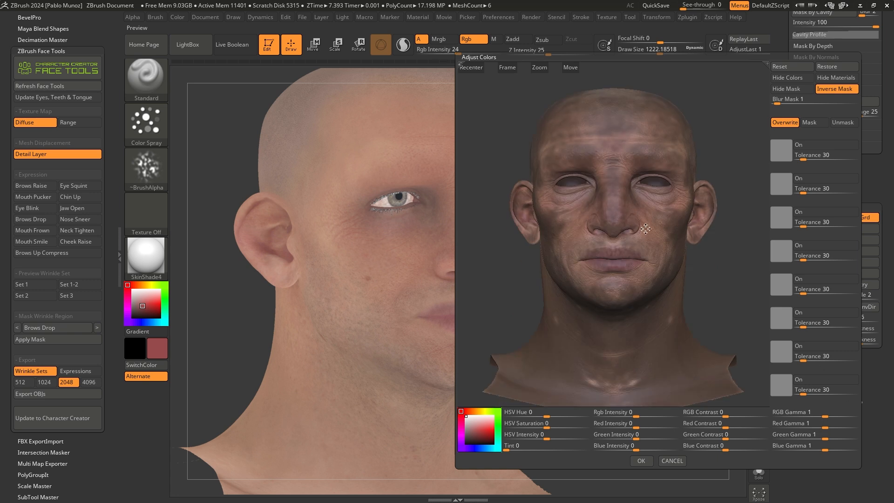
scroll(591, 196, up, 2)
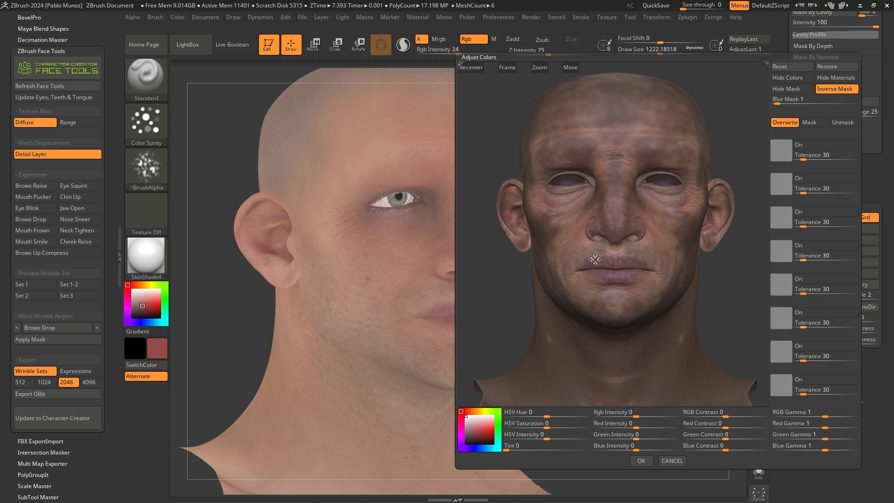
click(802, 90)
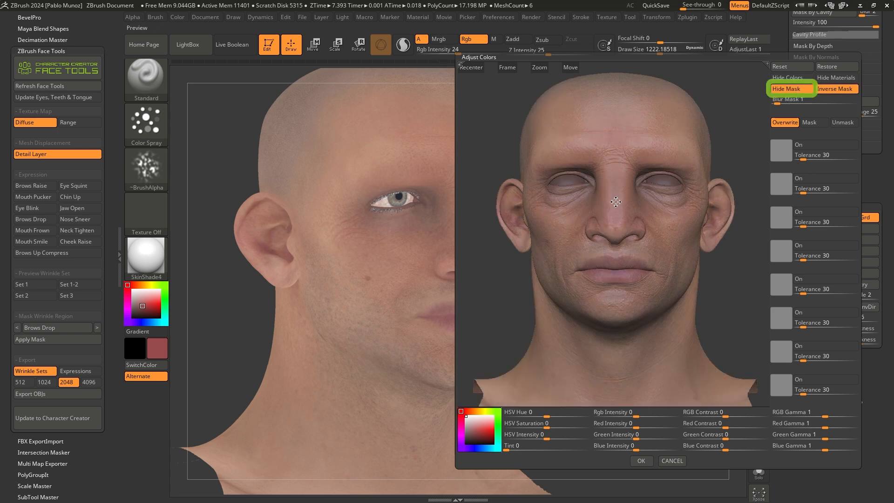
click(837, 78)
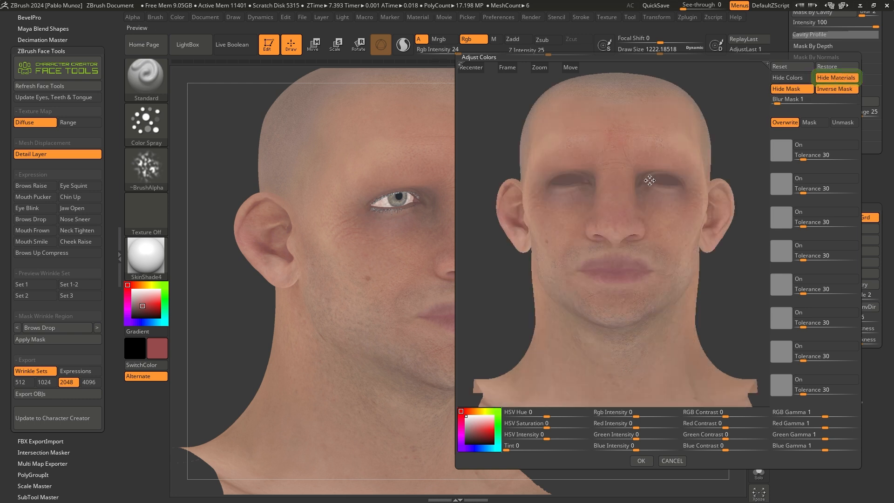
drag(650, 180, 665, 266)
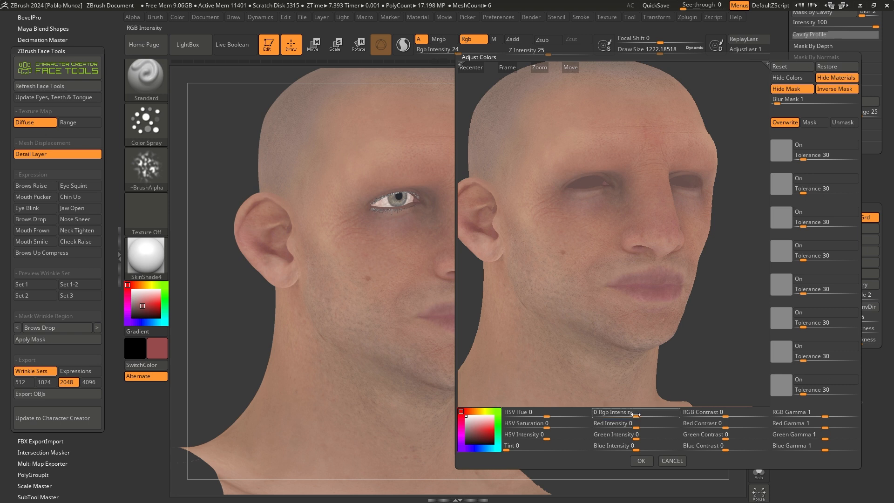
Set RGB Intensity to -0.12187 and Red Contrast to 0.00591 for the unmasked skin
drag(636, 414, 616, 420)
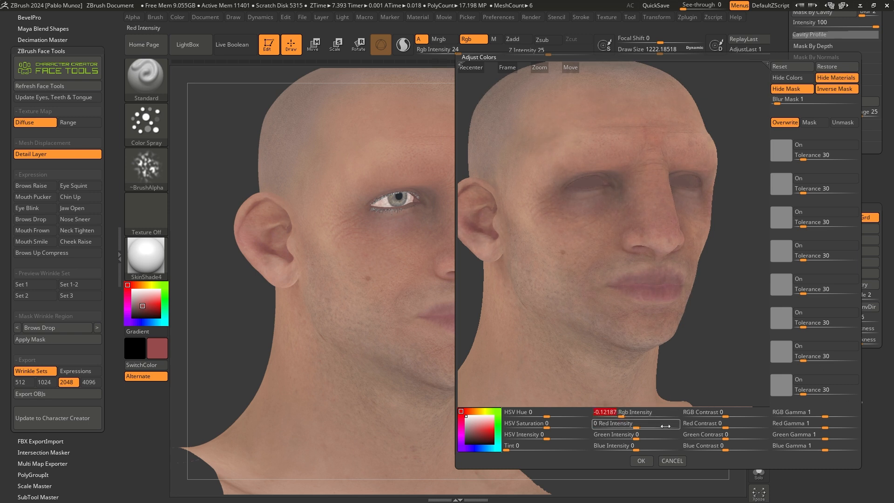
drag(726, 427, 728, 426)
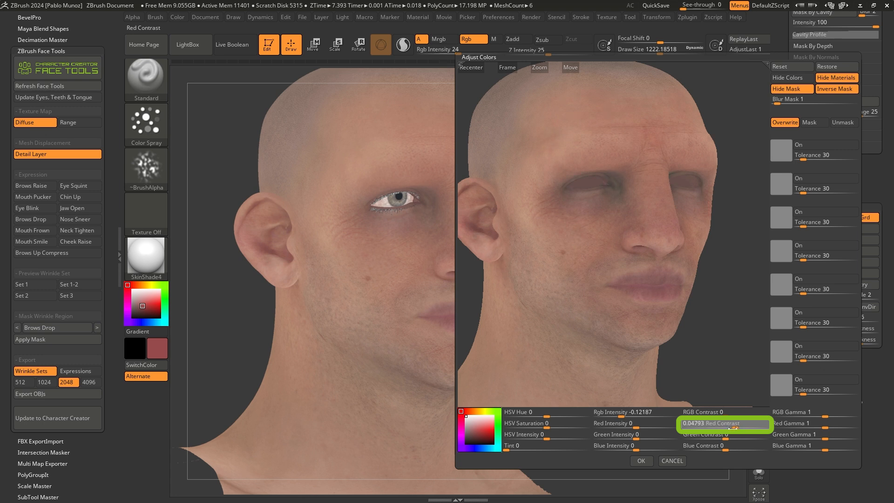
drag(730, 428, 726, 427)
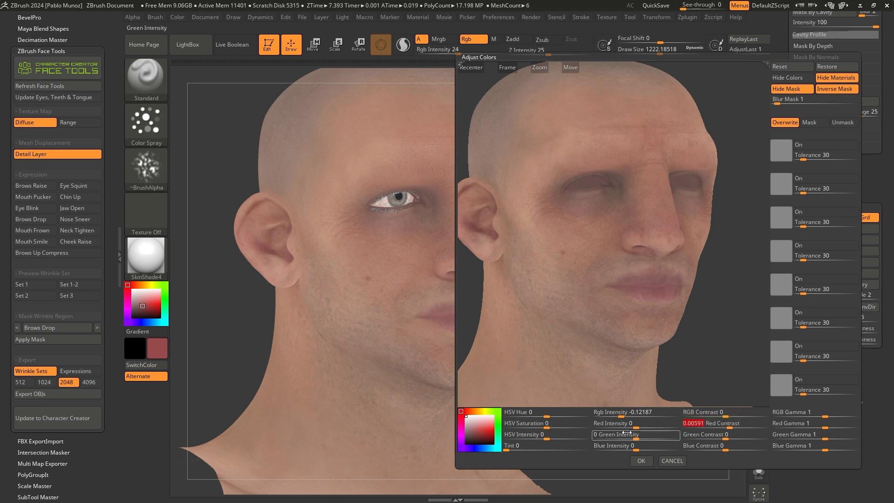
Set Red Intensity to 0.01544, Green Intensity to 0.01264 and Blue Intensity to 0.02944
drag(638, 427, 639, 428)
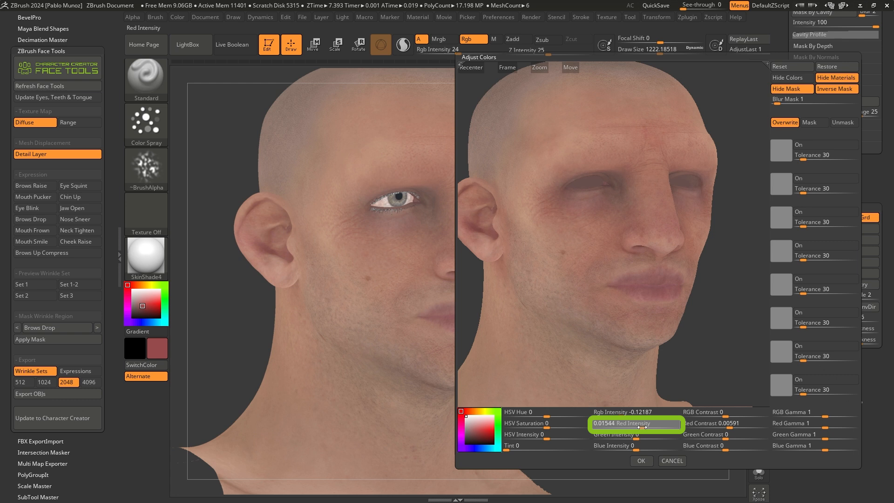
drag(642, 427, 643, 427)
click(637, 438)
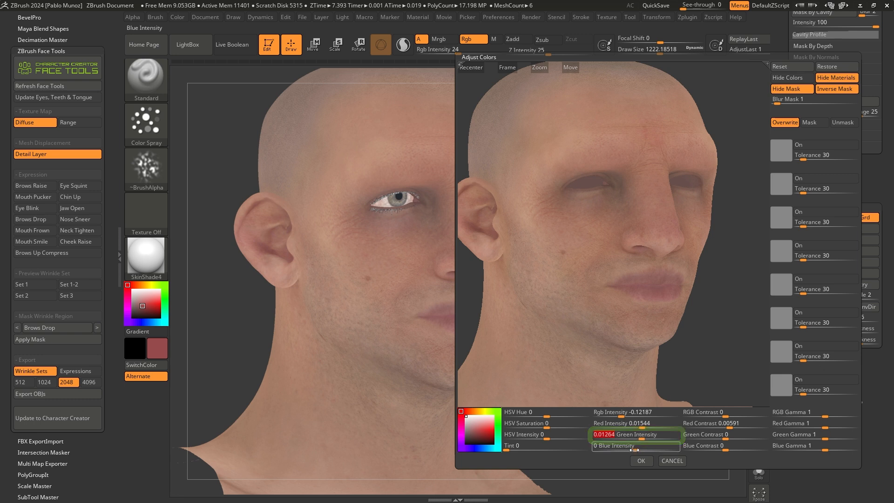
mouse_move(641, 448)
mouse_down()
mouse_move(623, 449)
mouse_move(651, 448)
mouse_up()
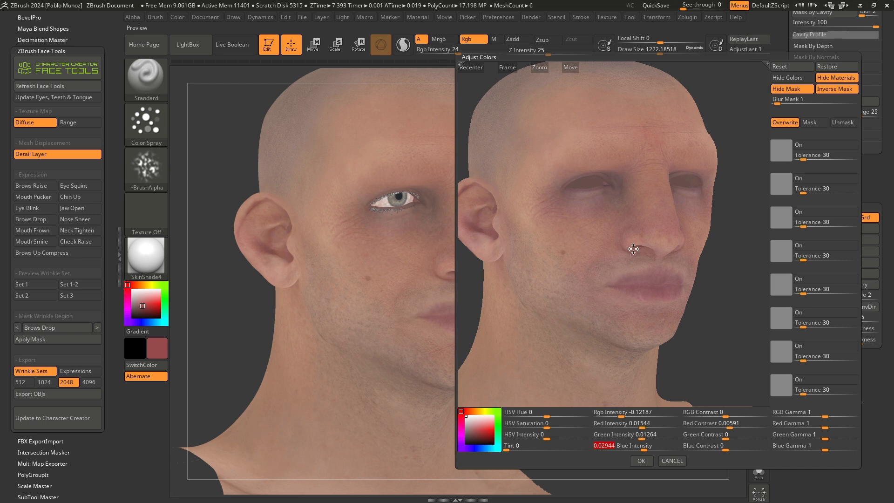
Set HSV Intensity to -0.06473 and HSV Saturation to 0.05325, and apply the colour adjustment to the head
mouse_move(546, 439)
mouse_down()
mouse_move(535, 440)
mouse_move(558, 429)
mouse_up()
click(546, 426)
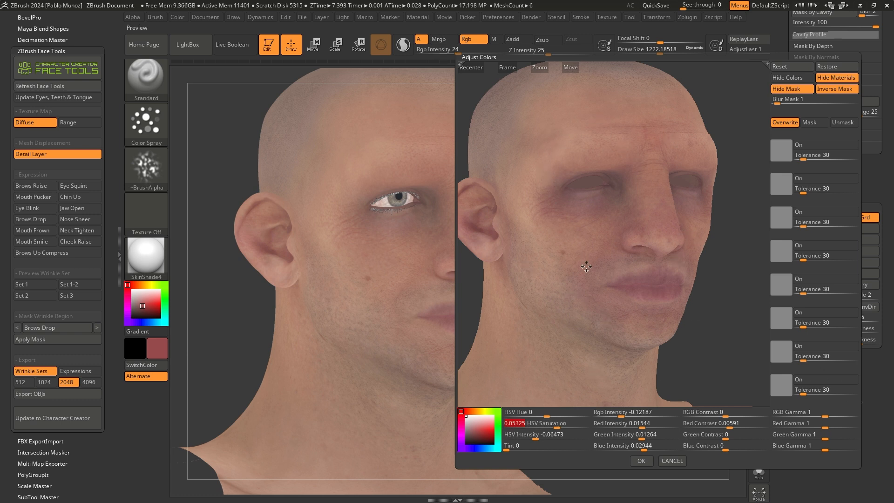
click(792, 89)
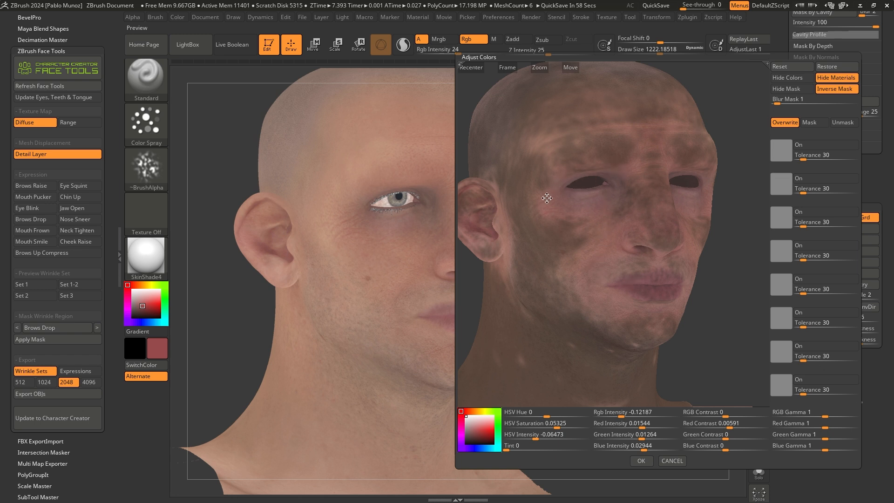
click(791, 90)
click(642, 463)
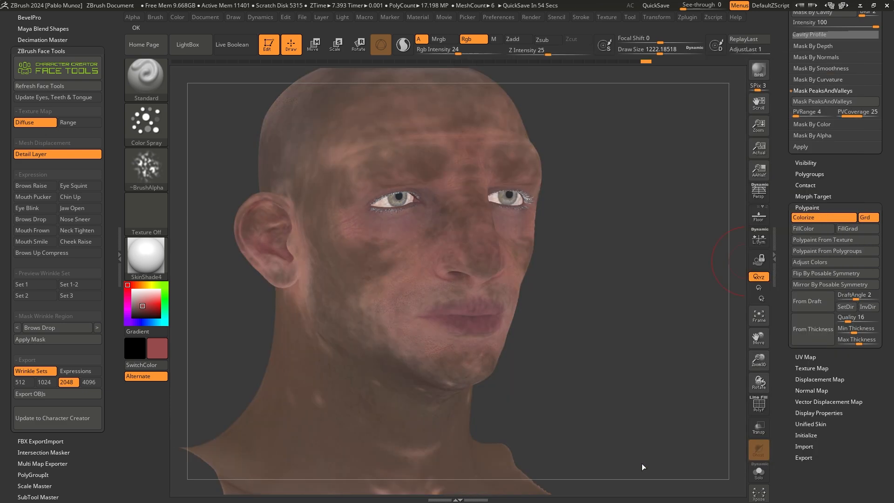
Clear the existing mask and mask the head by surface smoothness
key(ctrl)
ctrl+drag(645, 243, 619, 266)
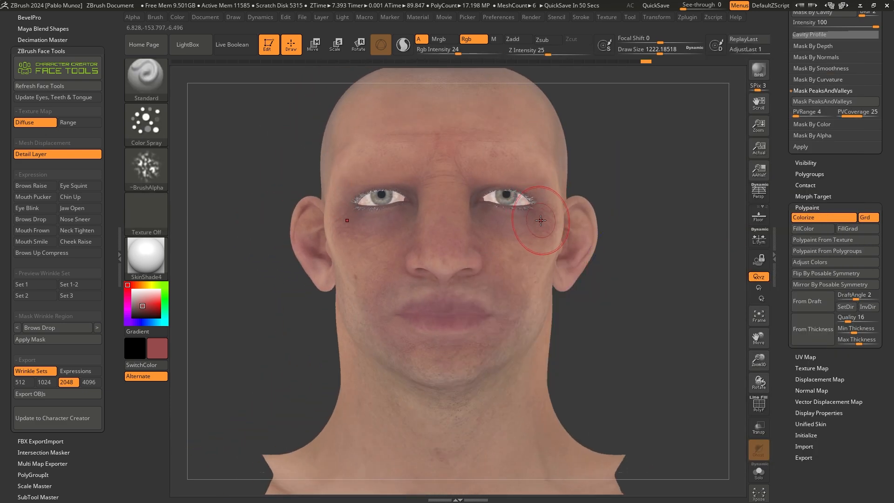
scroll(792, 266, up, 3)
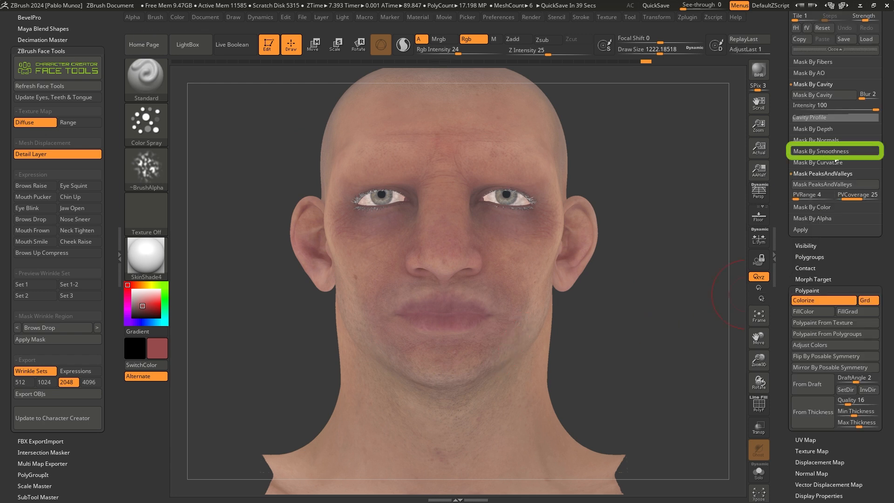
click(835, 152)
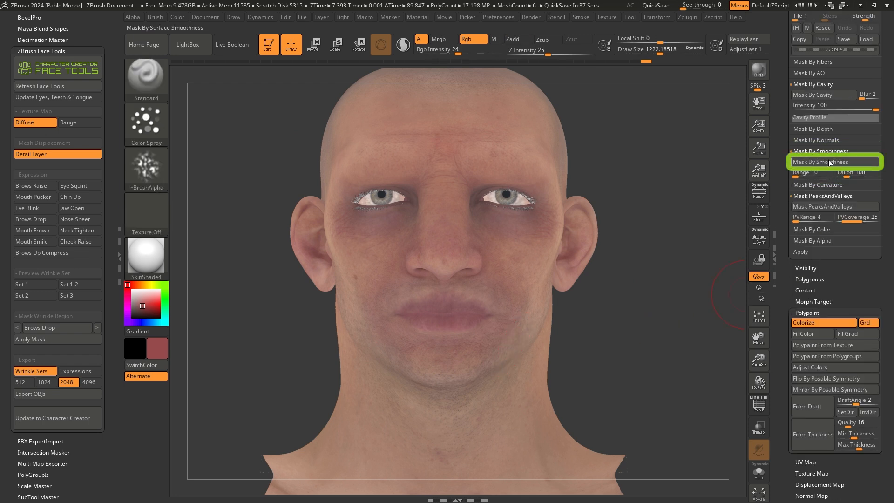
click(813, 162)
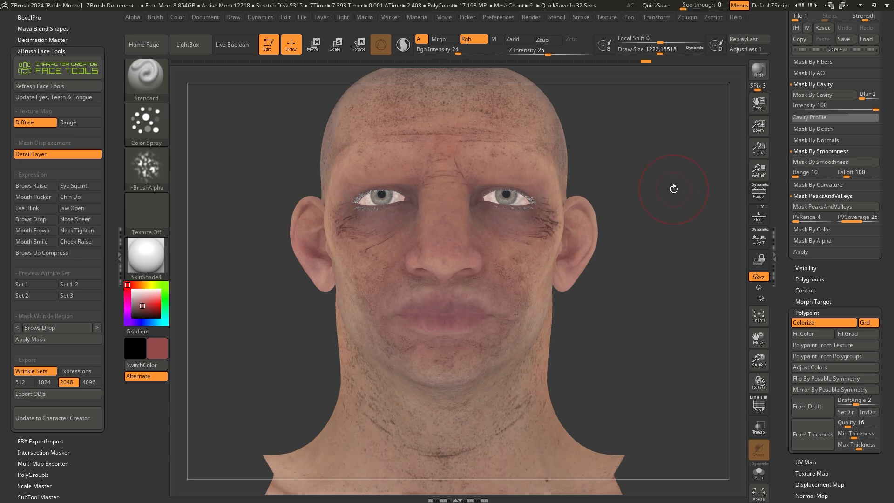
Raise the smoothness mask Range to 129 and regenerate the mask on the head
drag(584, 231, 620, 218)
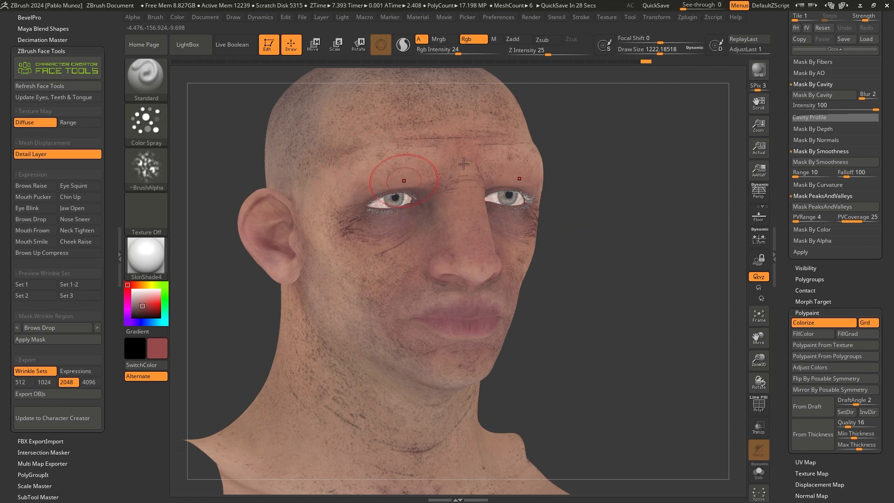
alt+drag(634, 209, 620, 266)
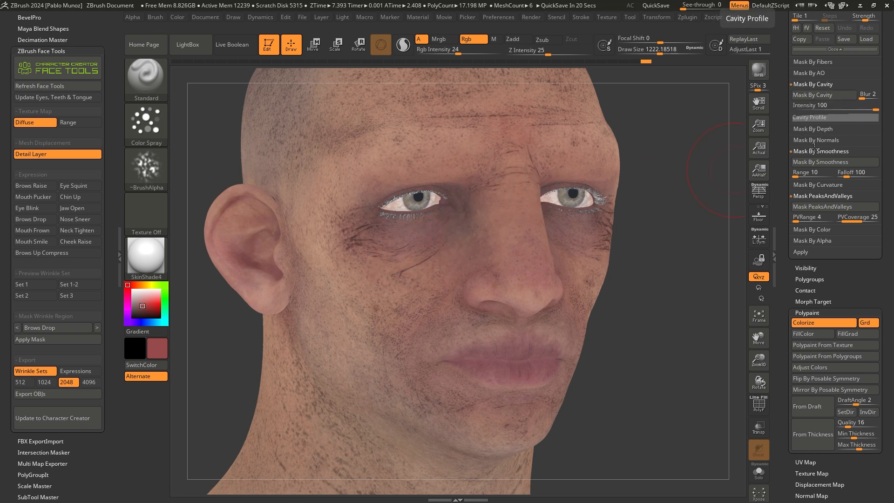
drag(795, 177, 800, 178)
click(806, 161)
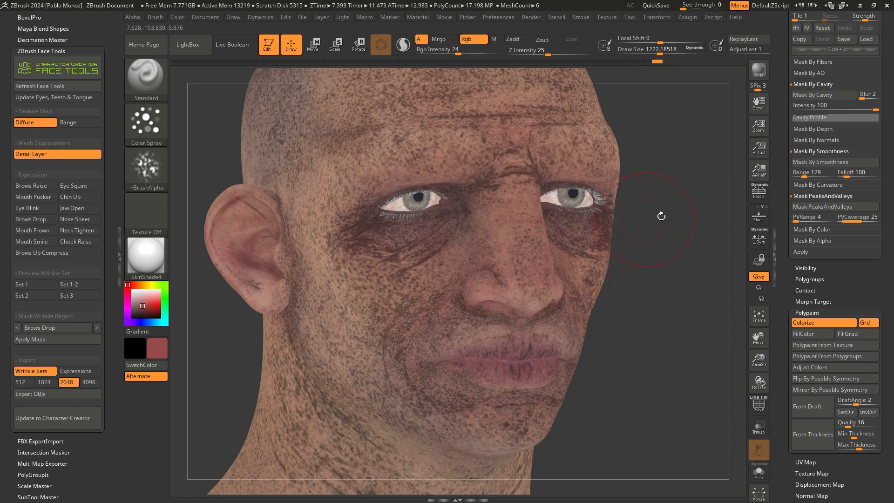
Lower the head to subdivision level 4 and soften the smoothness mask by applying Mask Adjust
scroll(826, 262, up, 3)
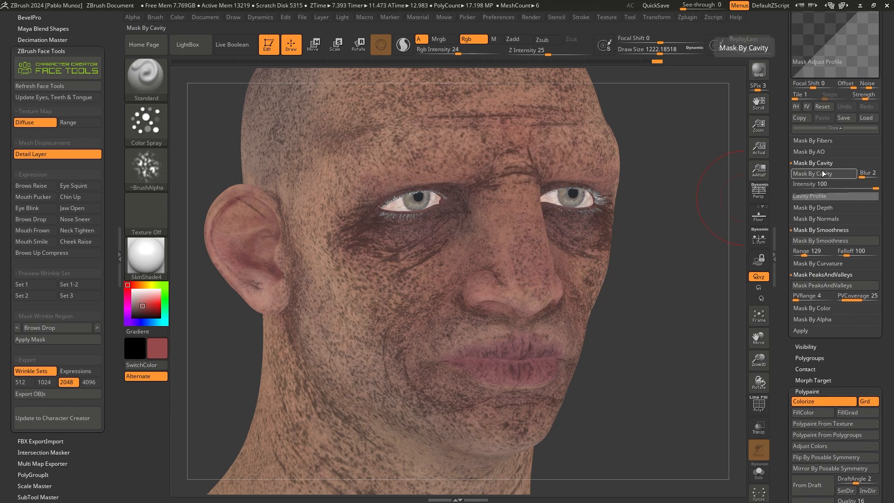
scroll(792, 177, up, 2)
scroll(790, 215, up, 10)
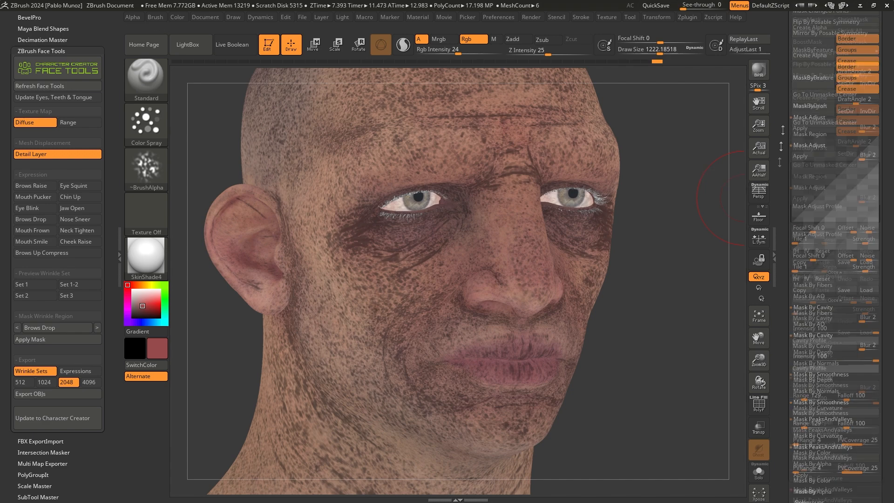
scroll(791, 215, up, 3)
drag(832, 127, 815, 126)
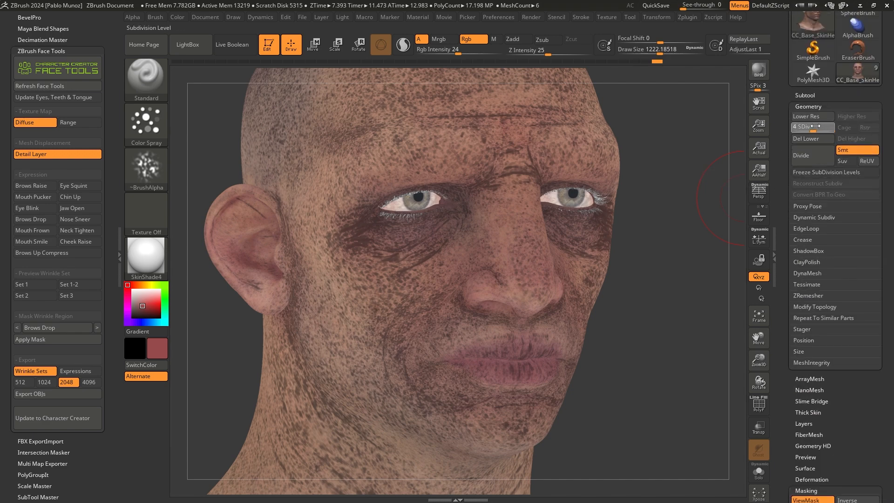
scroll(819, 306, down, 10)
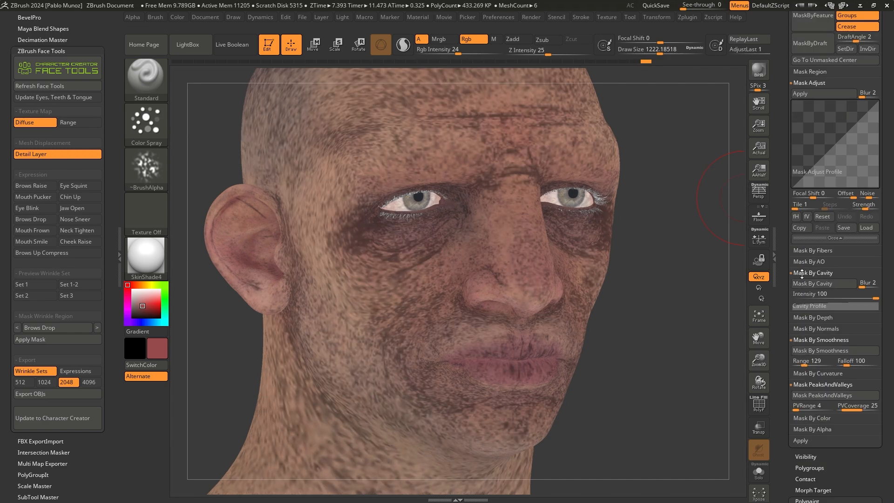
click(803, 93)
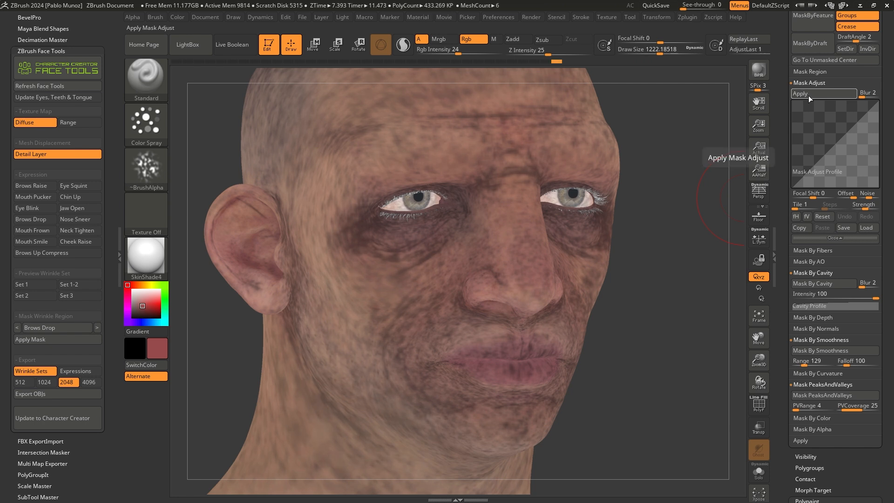
Return the head to subdivision level 7 and turn off the mask display
scroll(783, 85, up, 10)
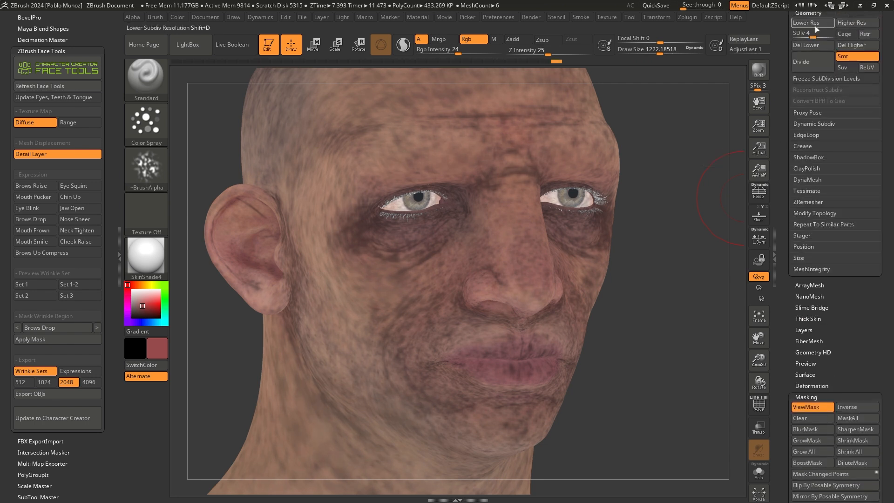
key(ctrl+d)
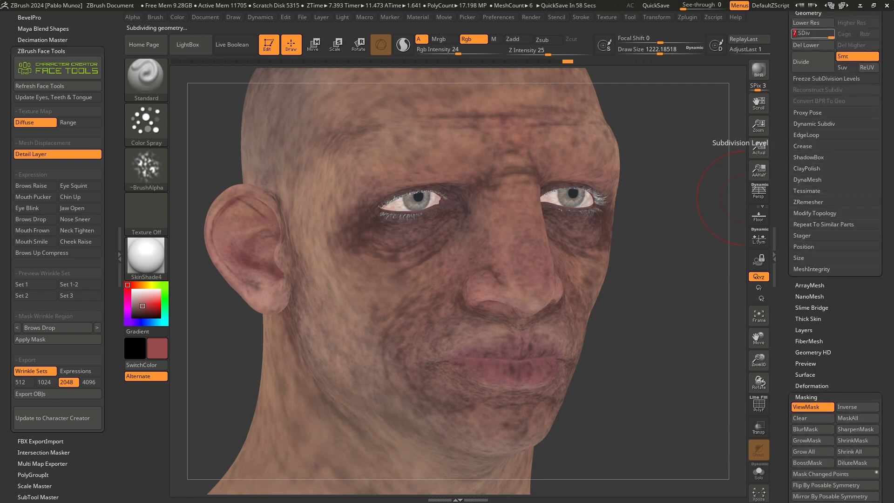
click(813, 406)
Open Adjust Colors for the masked head and hide the mask and materials in its preview
scroll(805, 212, down, 10)
scroll(805, 212, down, 6)
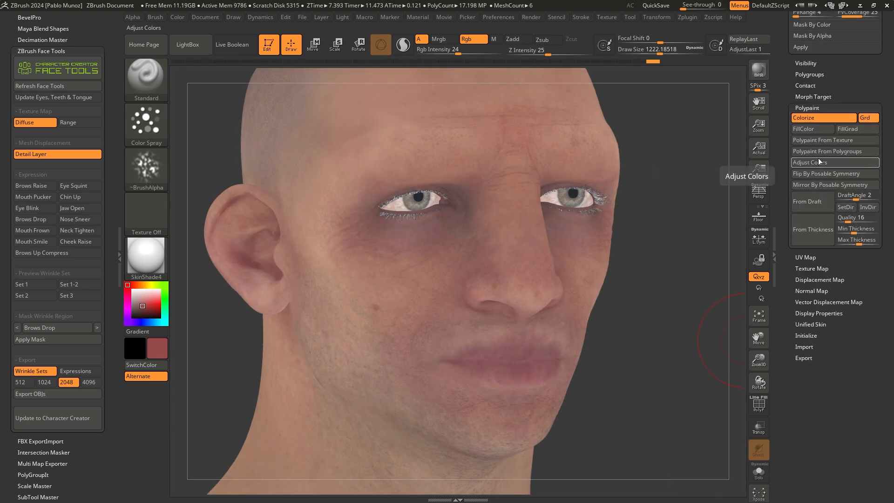
click(818, 162)
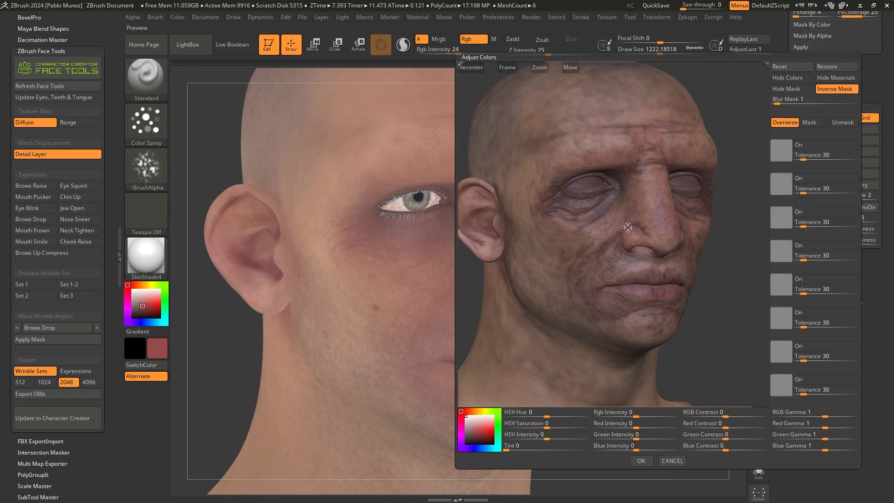
click(797, 89)
click(836, 77)
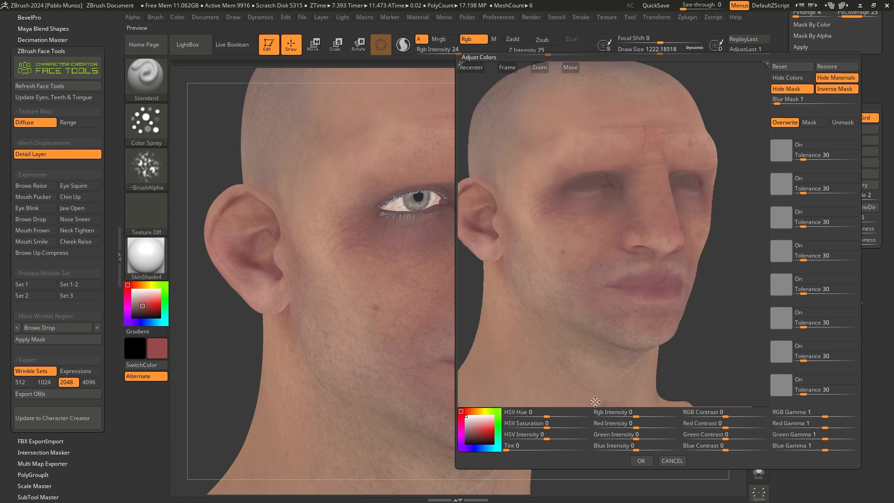
Set HSV Hue to 0.01094, RGB Intensity to 0.01264 and HSV Saturation to -0.04289 for the skin
drag(549, 414, 552, 415)
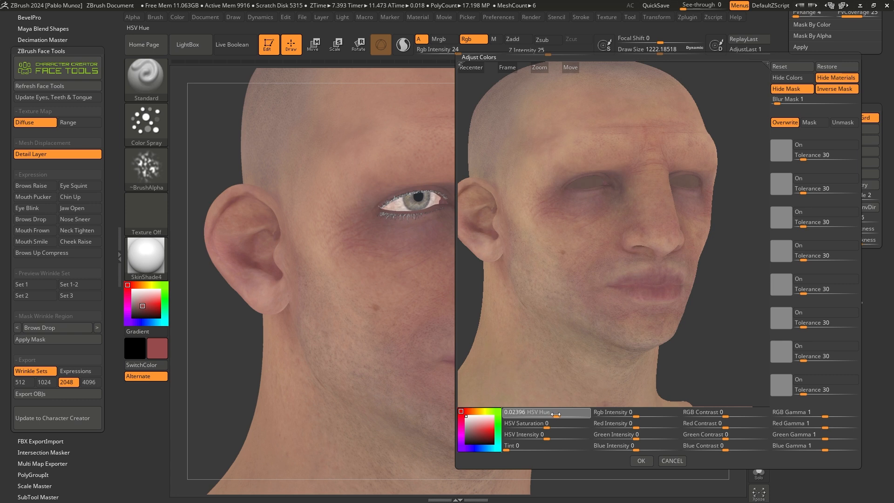
drag(554, 414, 552, 415)
drag(636, 414, 639, 413)
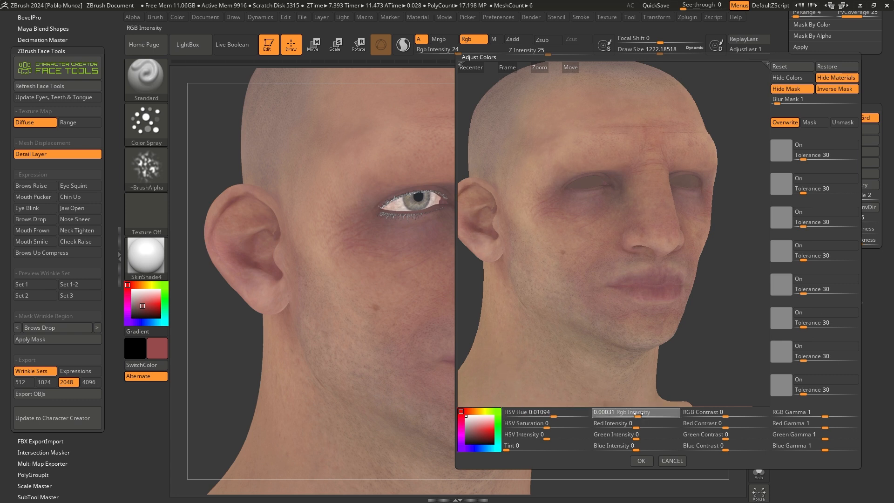
drag(543, 429, 539, 427)
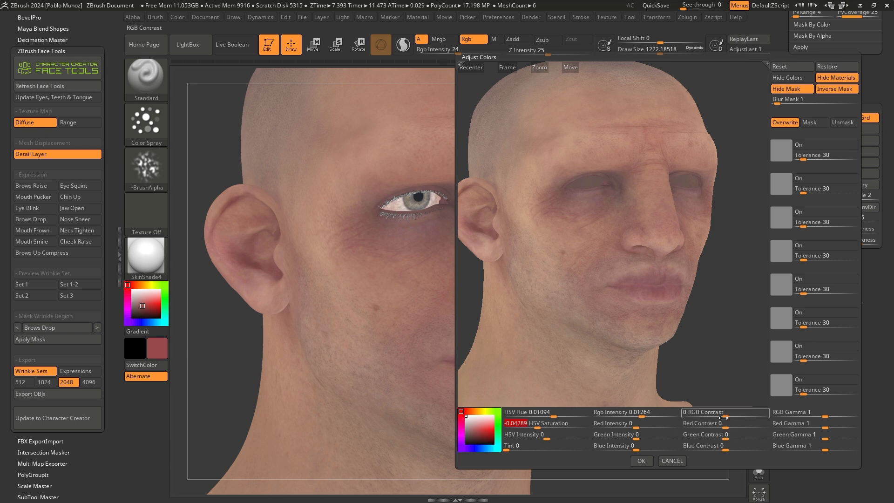
Set RGB Contrast to 0.02552 and apply the colour adjustment to the head
drag(728, 413, 730, 414)
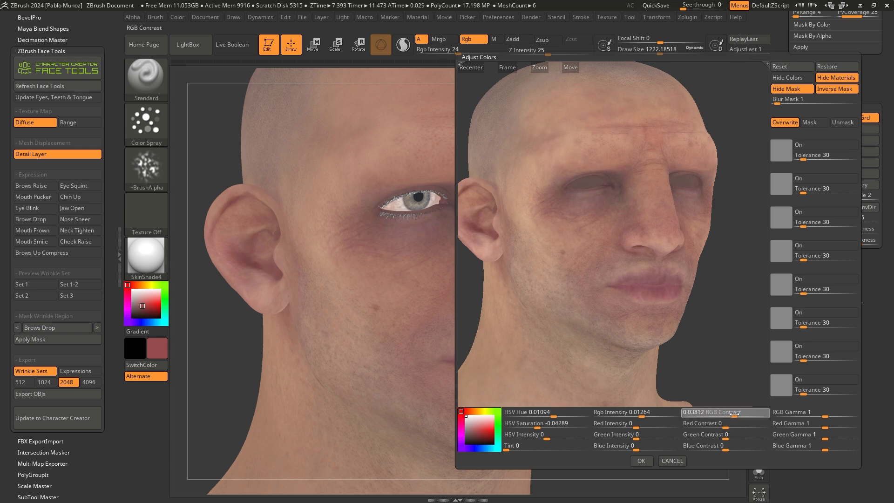
drag(734, 415, 733, 414)
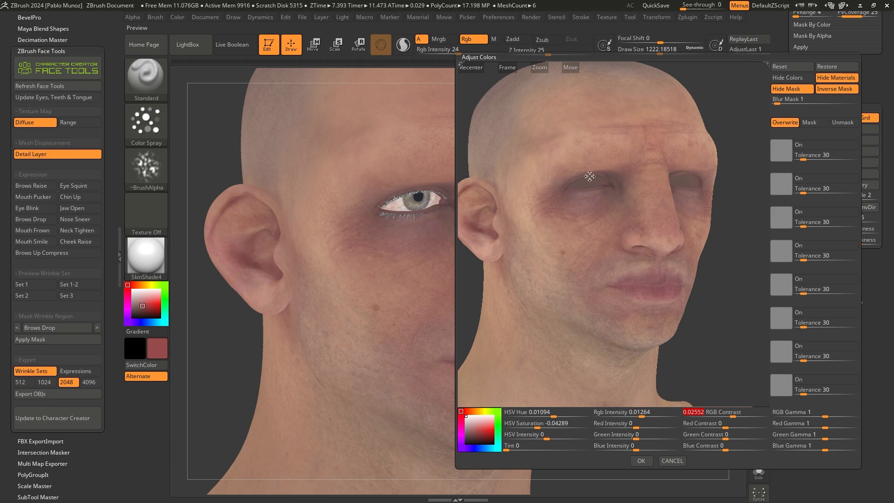
click(641, 460)
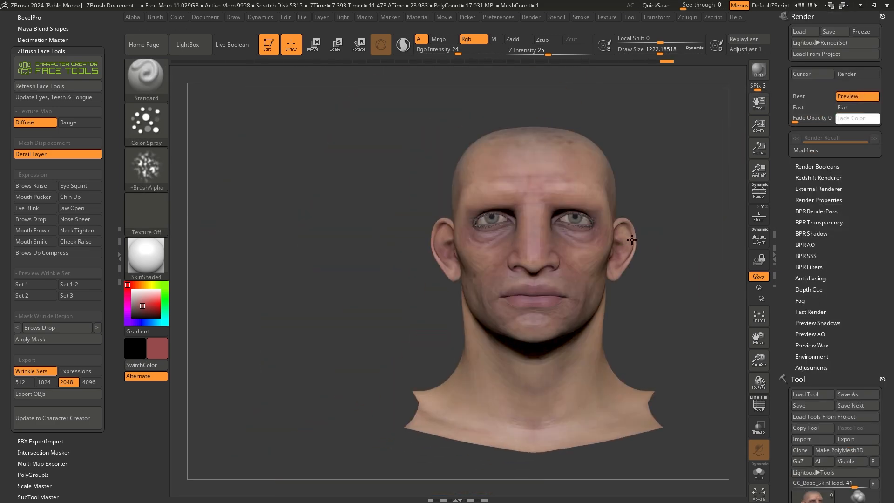
Reopen Adjust Colors for the head and set HSV Hue to 0.03236, HSV Saturation to -0.26501 and RGB Intensity to 0.02188
mouse_move(456, 245)
right_down()
mouse_move(366, 242)
mouse_move(389, 241)
right_up()
ctrl+right_drag(520, 156, 573, 233)
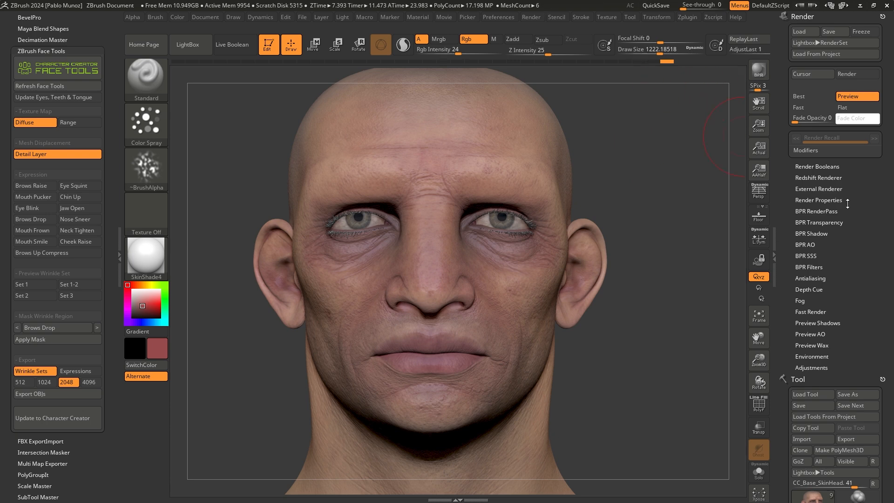
drag(856, 224, 852, 81)
drag(847, 140, 838, 38)
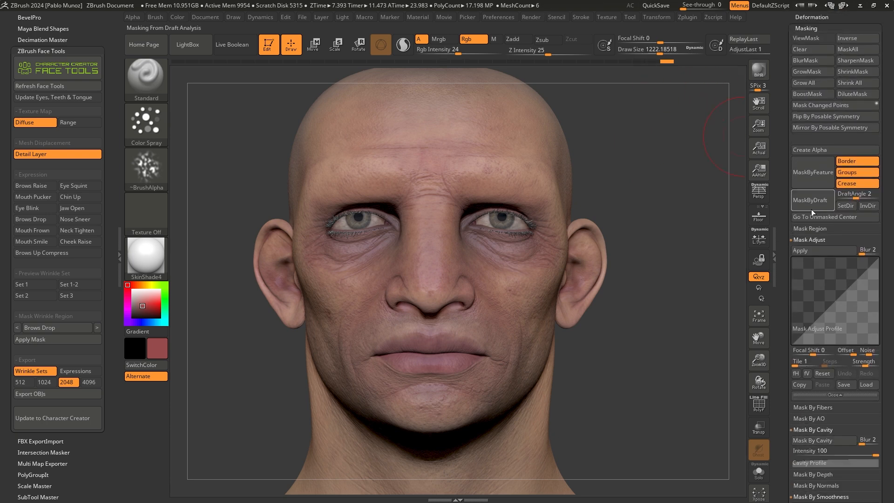
drag(788, 250, 777, 178)
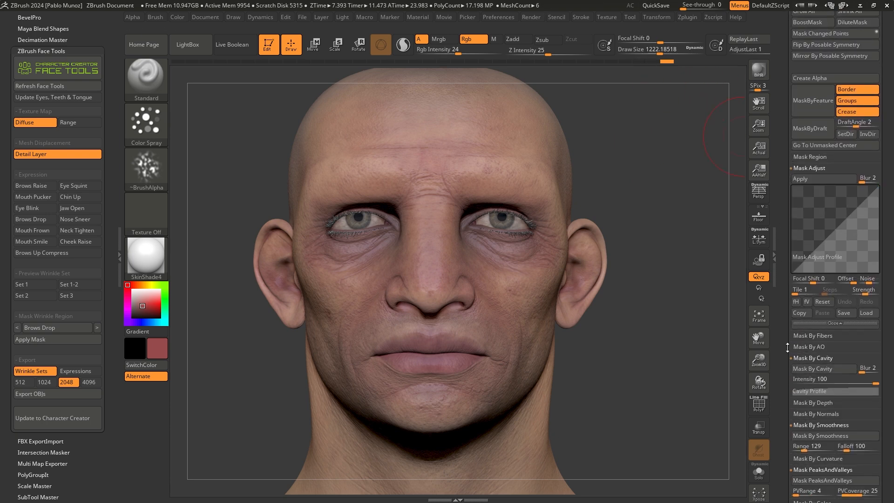
drag(788, 210, 787, 116)
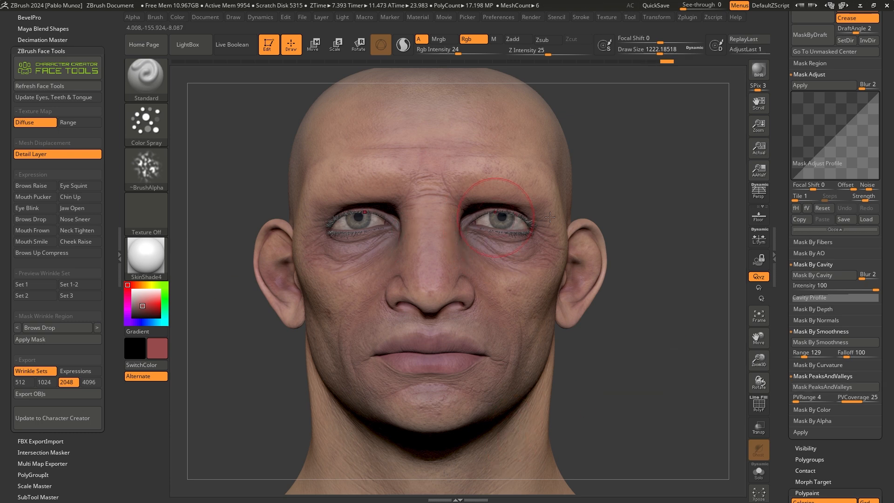
scroll(820, 407, down, 8)
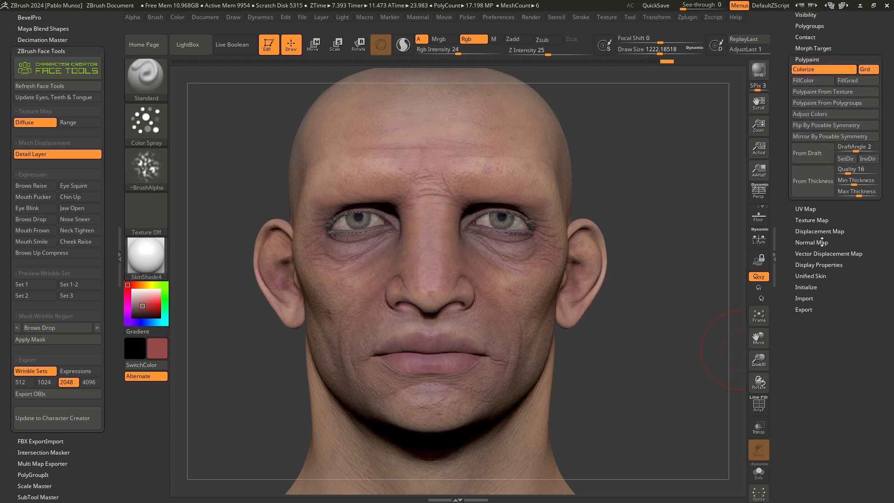
scroll(816, 276, up, 1)
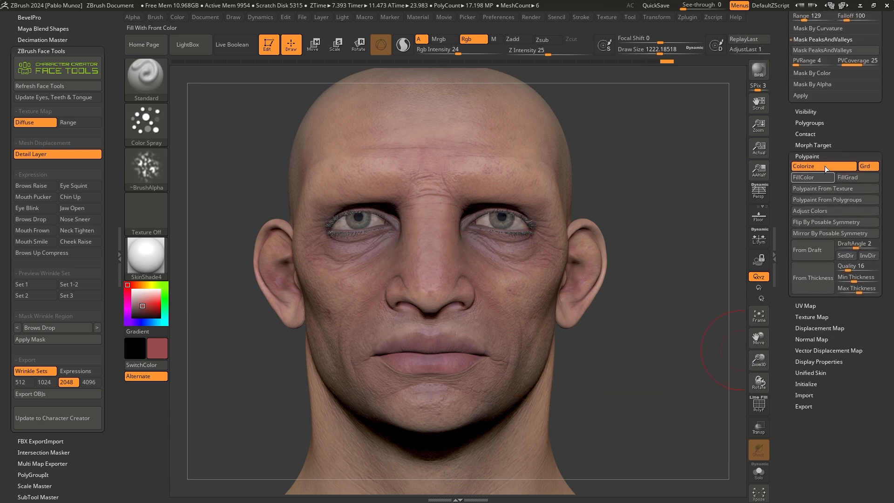
click(837, 211)
mouse_move(547, 413)
mouse_down()
mouse_move(558, 413)
mouse_move(541, 427)
mouse_up()
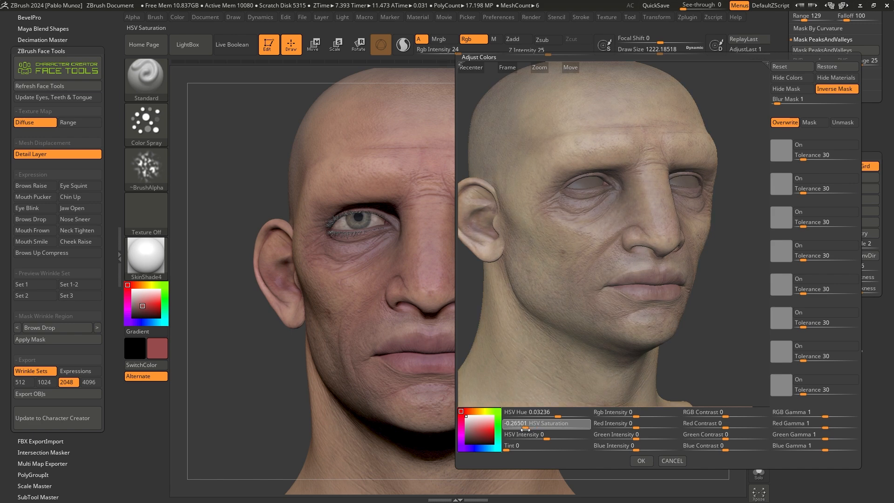
drag(637, 412, 643, 414)
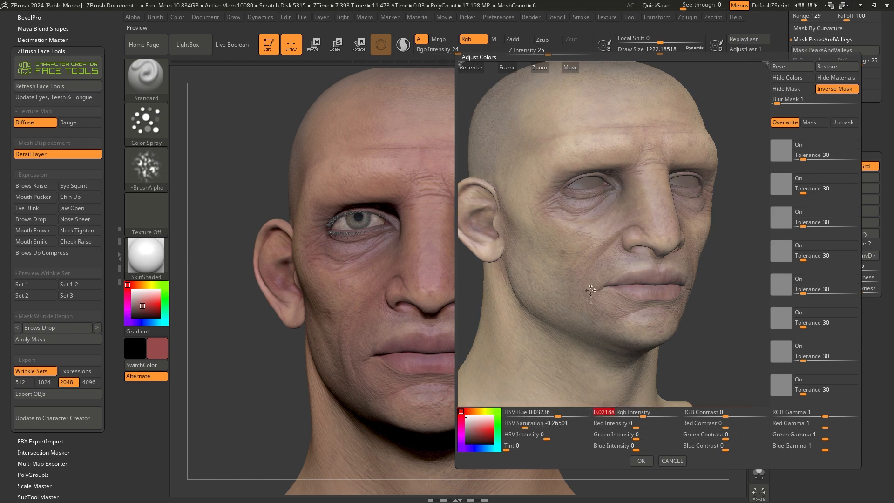
Tint the skin with a muted blue colour at Tint 0.33693 and apply the colour adjustment to the head
drag(638, 235, 638, 231)
drag(632, 307, 619, 321)
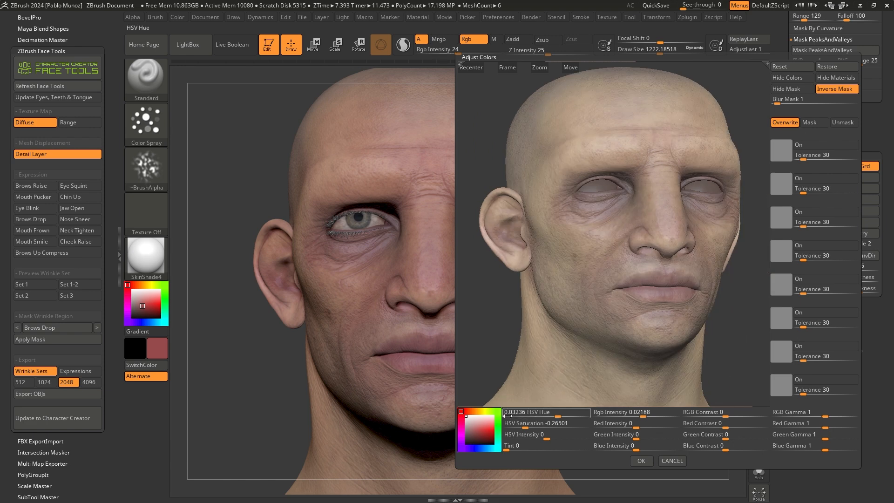
drag(514, 449, 550, 450)
click(498, 412)
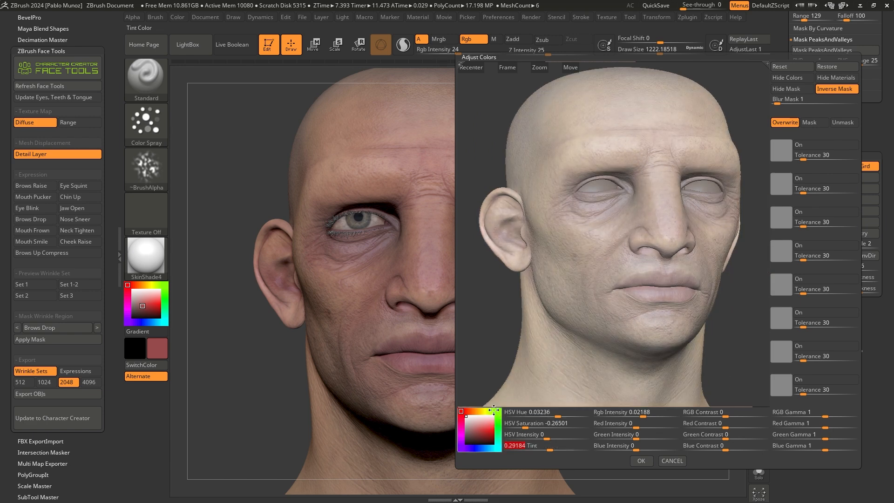
drag(485, 432, 480, 431)
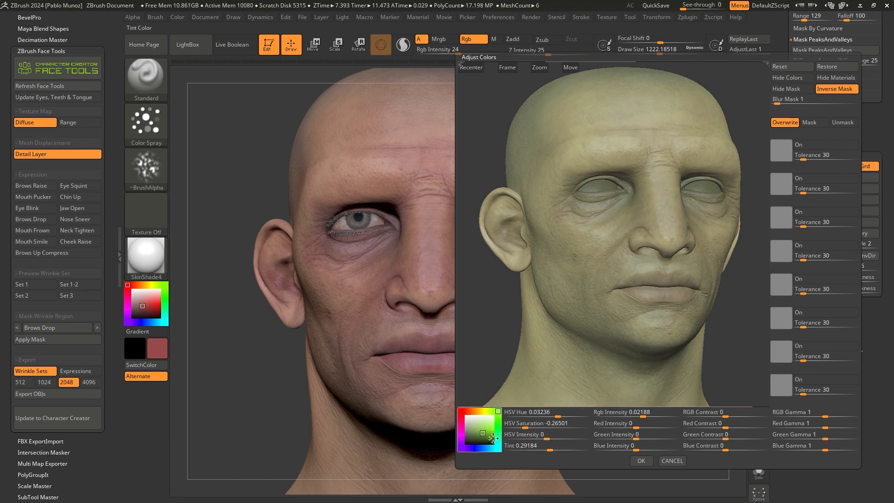
click(487, 448)
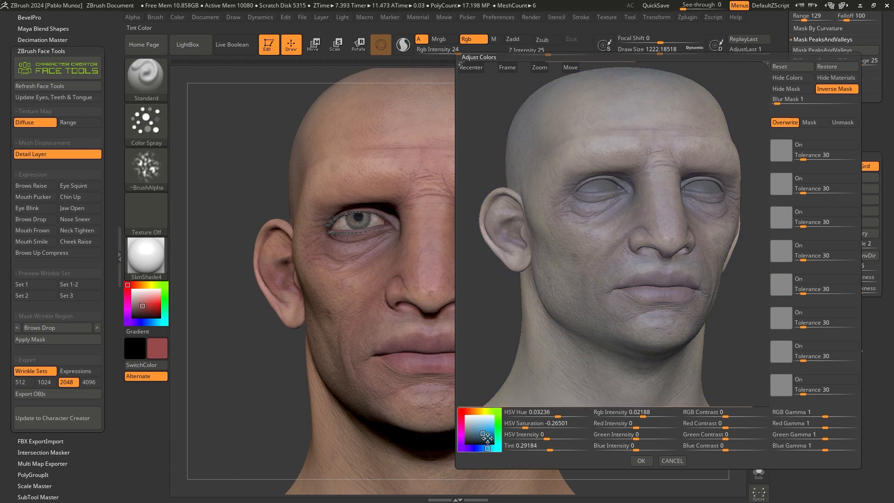
click(553, 450)
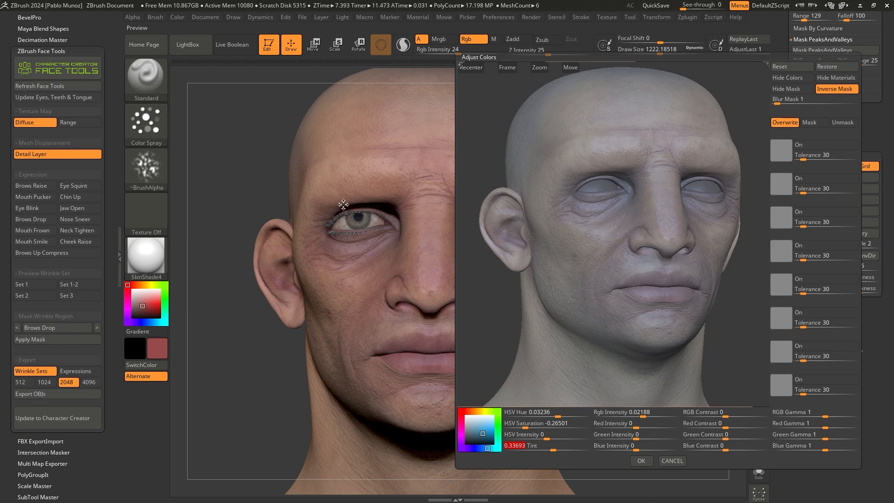
click(648, 463)
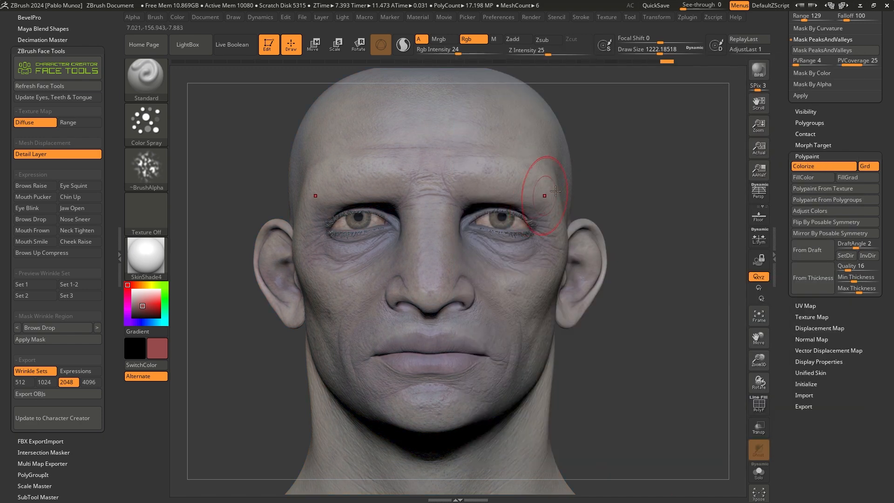
Update the Character Creator head with only Polypaint > Diffuse at texture size 4096, applying the head color to the body
mouse_move(556, 190)
mouse_down()
mouse_move(599, 144)
mouse_move(630, 154)
mouse_move(573, 149)
mouse_move(576, 163)
mouse_move(596, 167)
mouse_up()
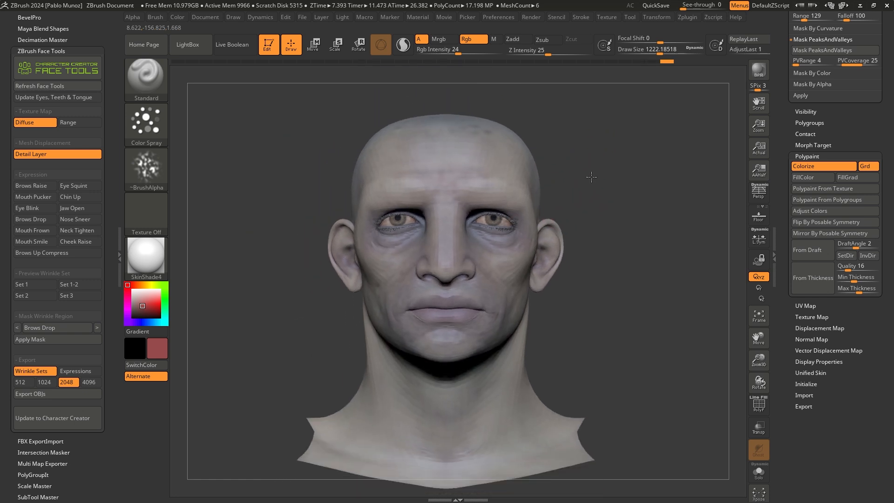
alt+drag(592, 177, 569, 145)
alt+drag(629, 206, 621, 181)
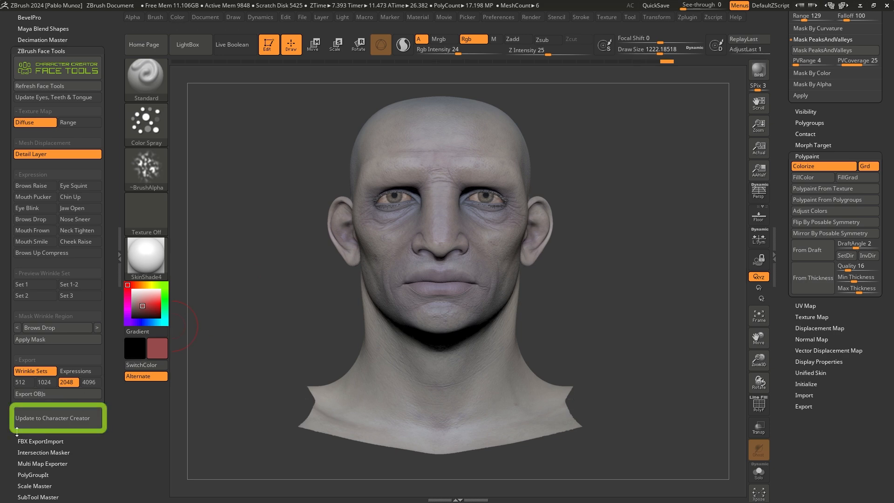
click(40, 419)
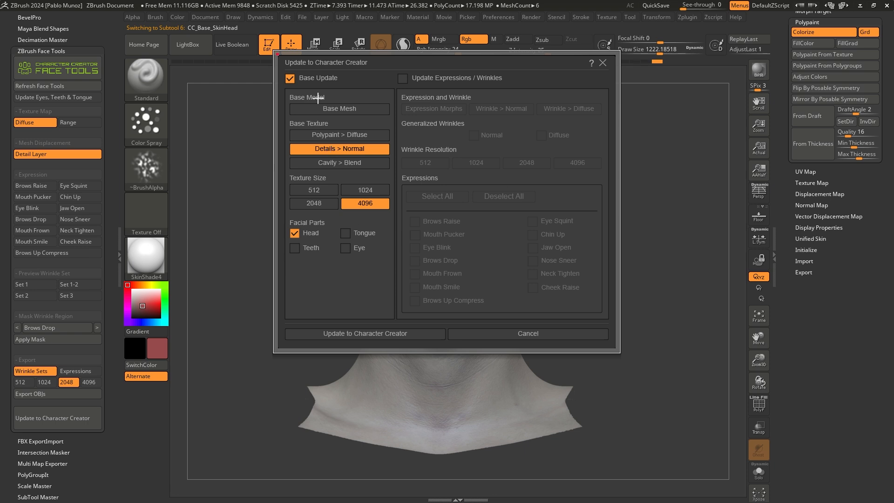
click(332, 137)
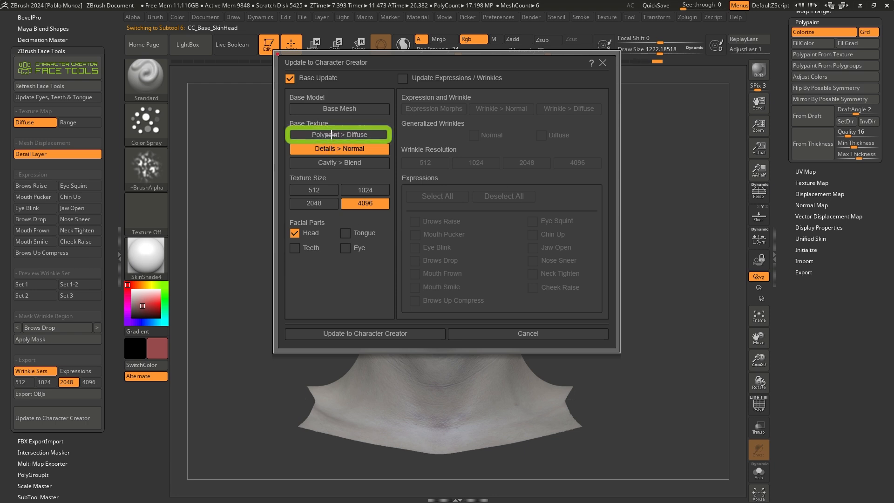
click(337, 149)
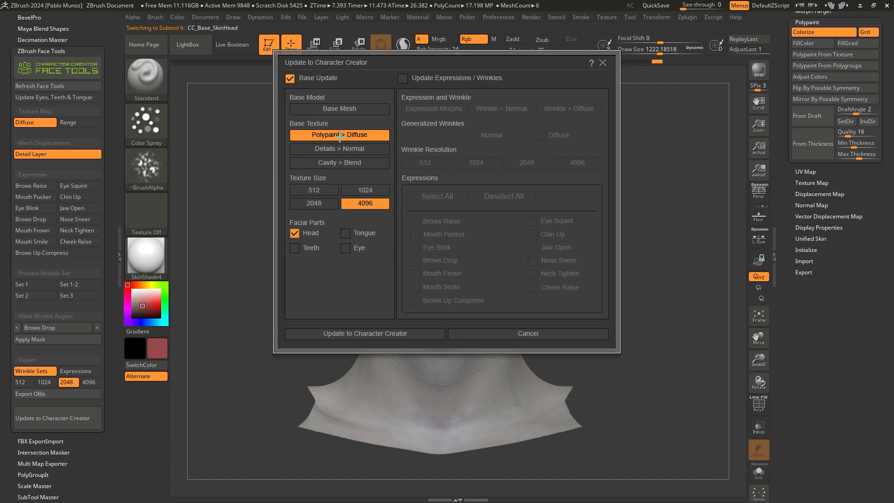
click(366, 203)
click(362, 334)
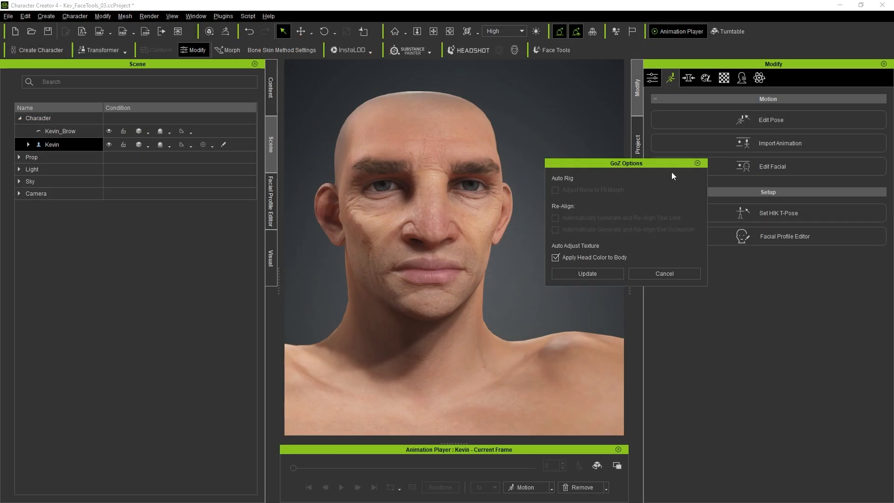
drag(645, 163, 606, 132)
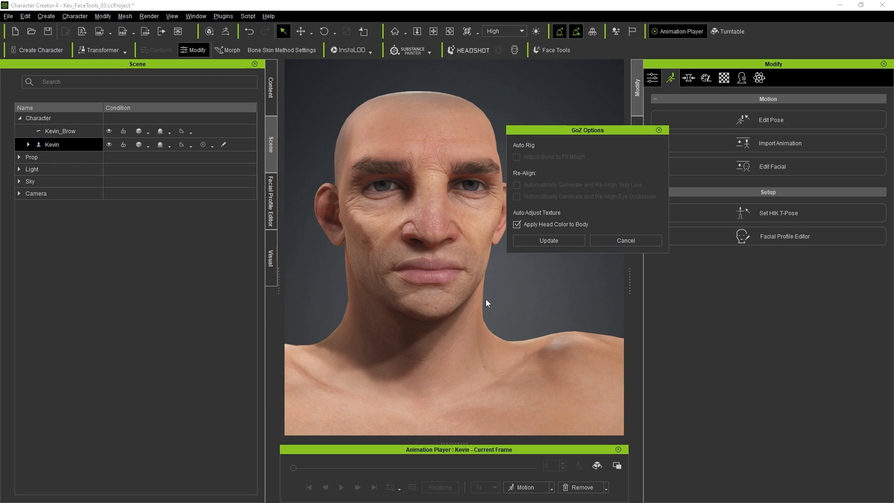
click(550, 241)
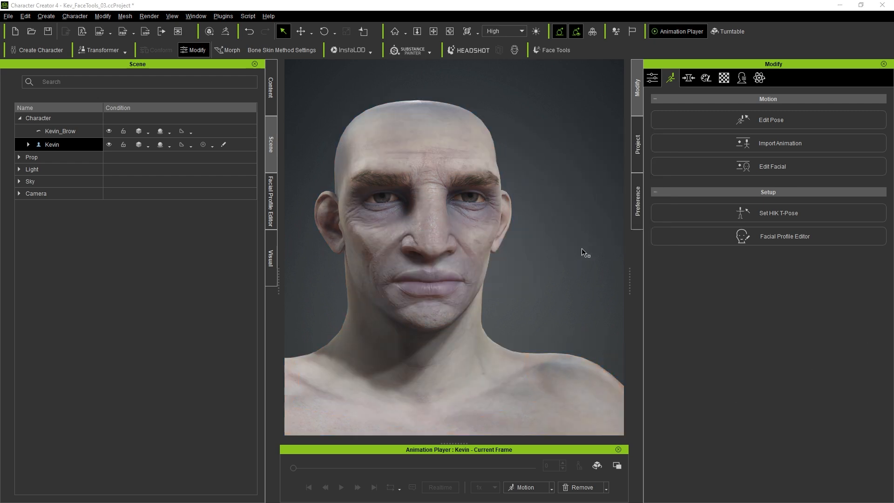
Examine how the updated skin colour carries over from the head to the character's whole body
scroll(538, 249, down, 8)
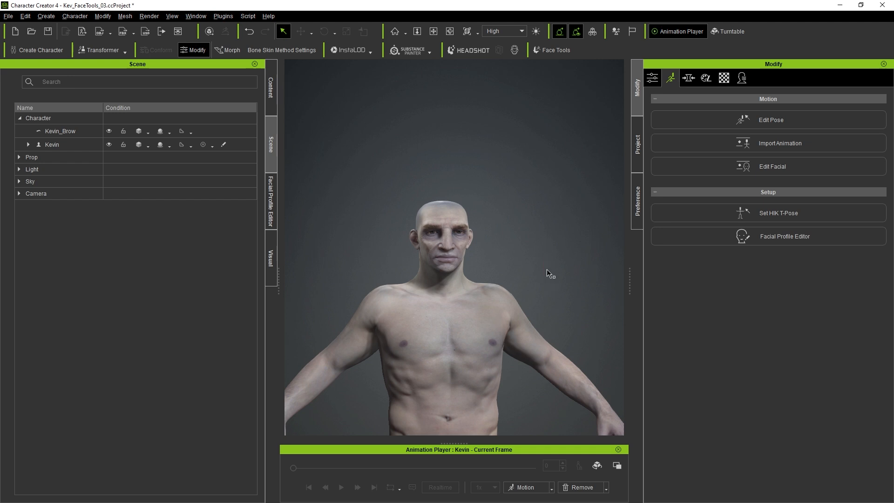
scroll(548, 273, down, 6)
right_drag(524, 259, 489, 155)
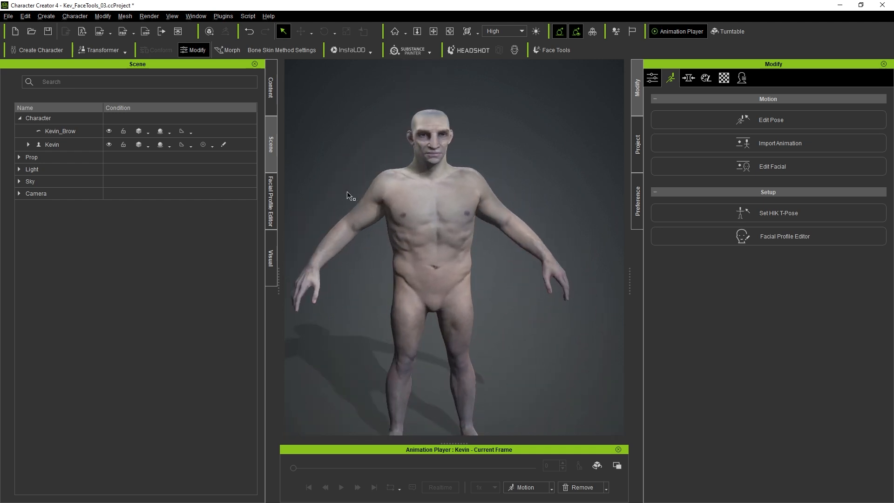
right_drag(350, 194, 373, 138)
scroll(373, 138, up, 3)
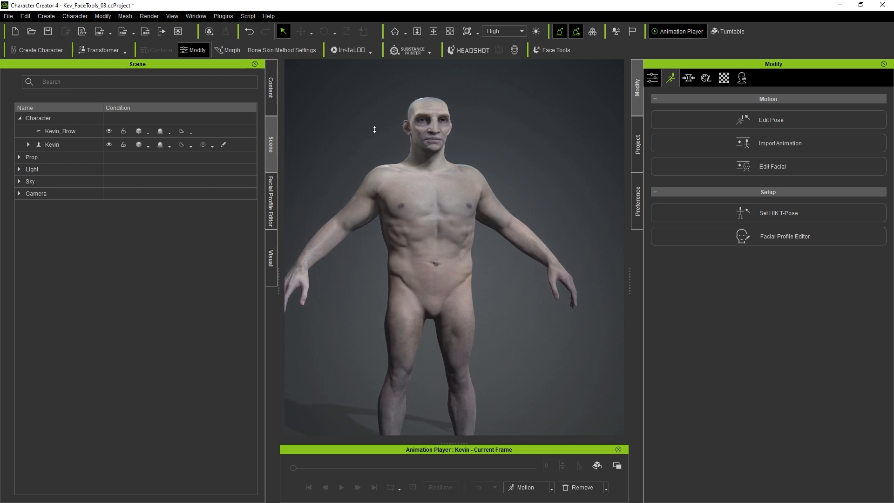
scroll(449, 139, up, 5)
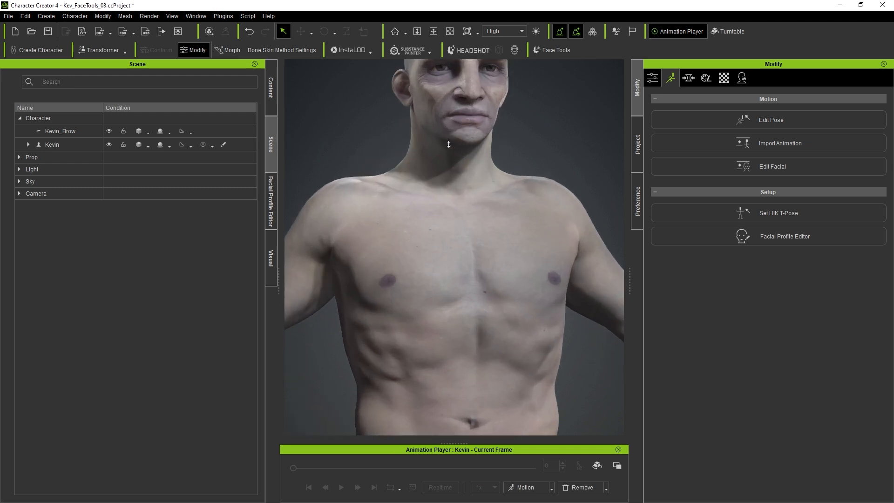
Examine the updated skin colour and detail on the character's face, neck and shoulders from several angles and distances
middle_drag(565, 120, 555, 249)
scroll(530, 135, up, 3)
scroll(530, 134, down, 3)
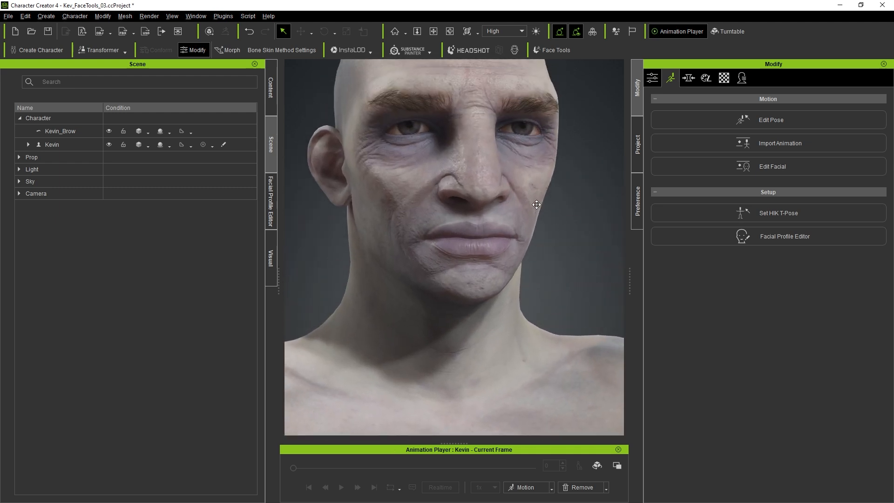
right_drag(530, 134, 495, 144)
right_drag(571, 241, 577, 179)
scroll(362, 259, up, 5)
scroll(378, 233, down, 5)
scroll(419, 210, up, 4)
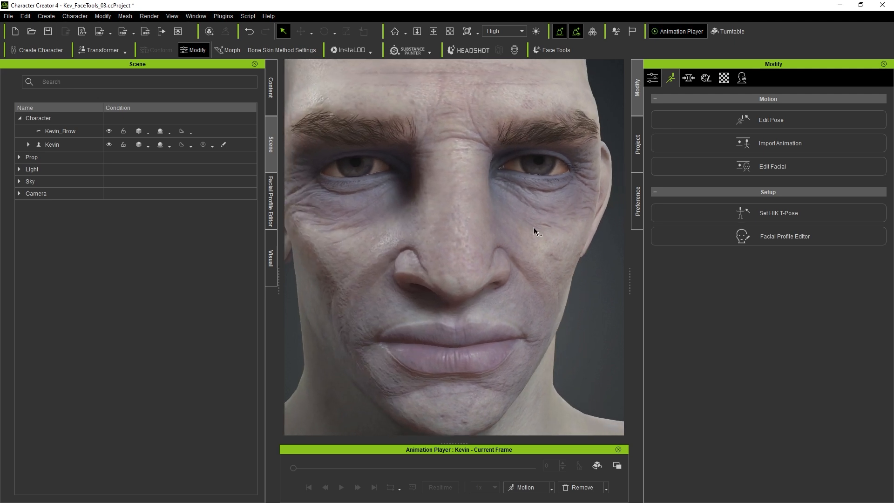
scroll(442, 183, down, 5)
scroll(442, 182, up, 5)
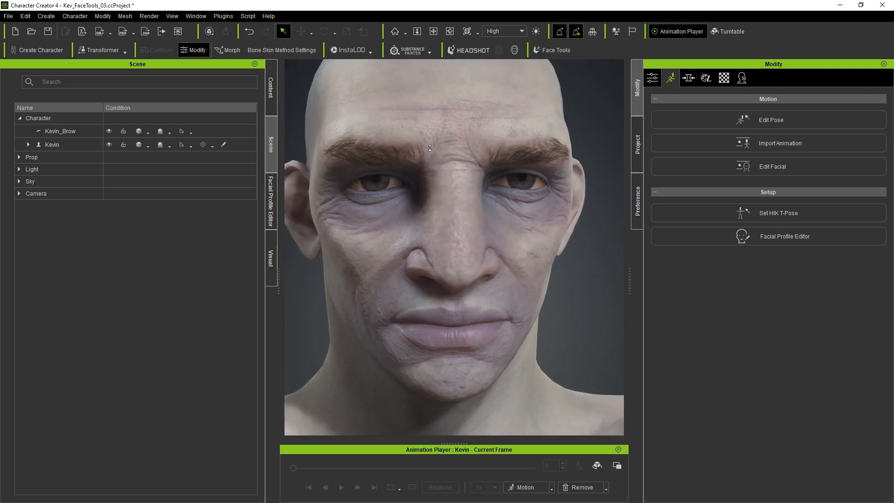
right_drag(442, 182, 378, 196)
scroll(529, 144, down, 5)
scroll(468, 151, up, 3)
middle_drag(541, 163, 543, 209)
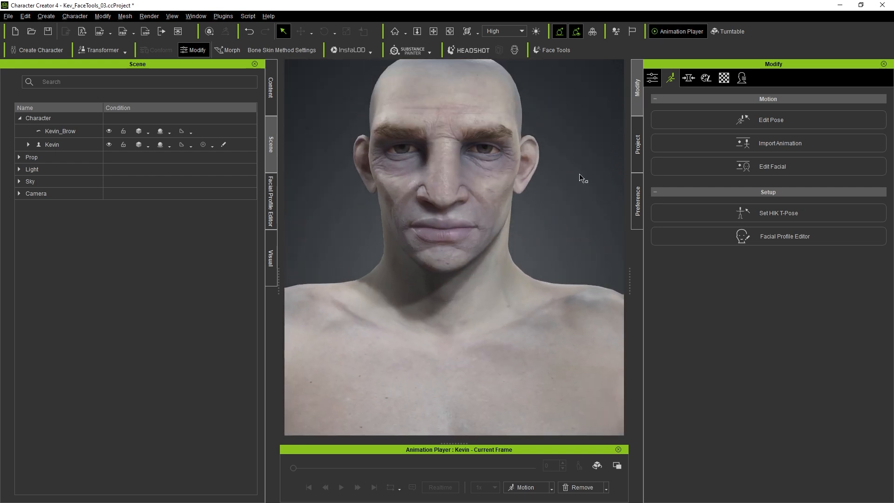
scroll(585, 149, down, 5)
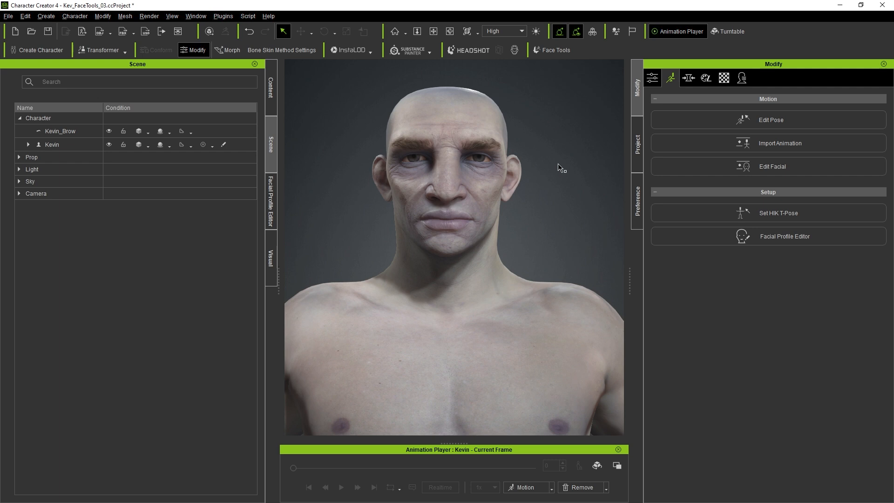
middle_drag(558, 168, 551, 166)
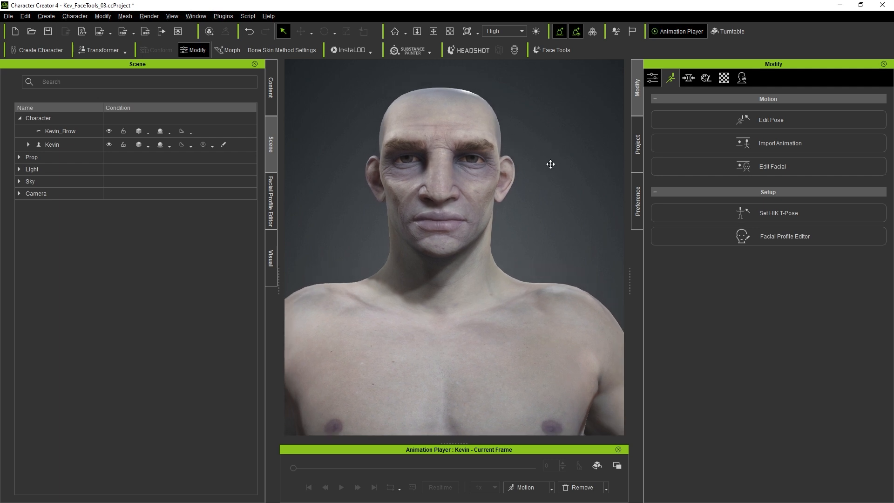
Switch to ZBrush and compare the head's polypaint with the Std_Skin_Head texture map by toggling the texture off and on
click(576, 35)
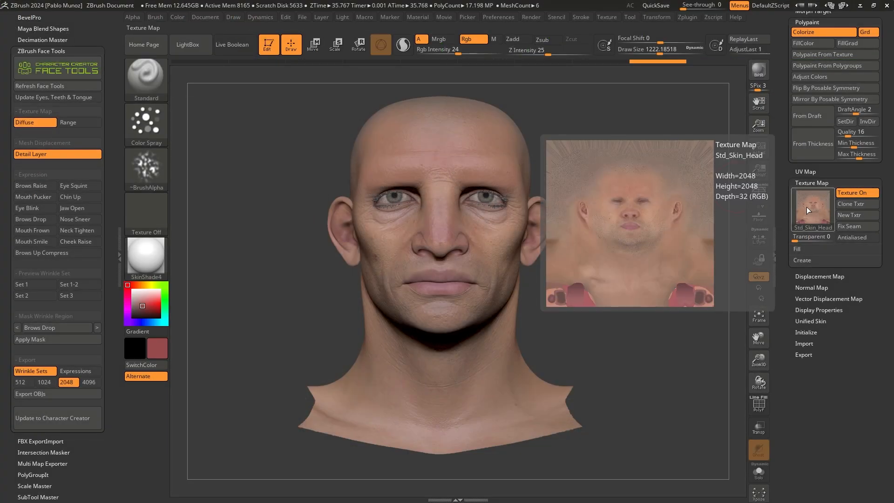
scroll(806, 196, up, 2)
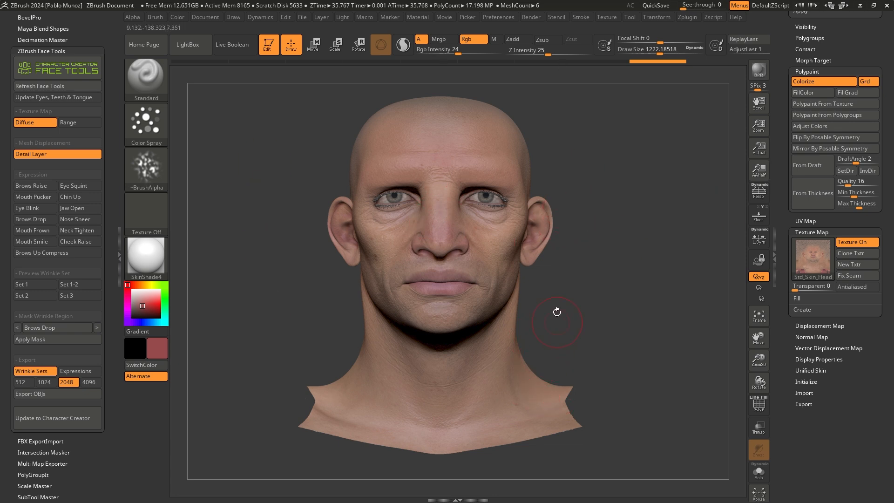
click(60, 418)
mouse_move(823, 245)
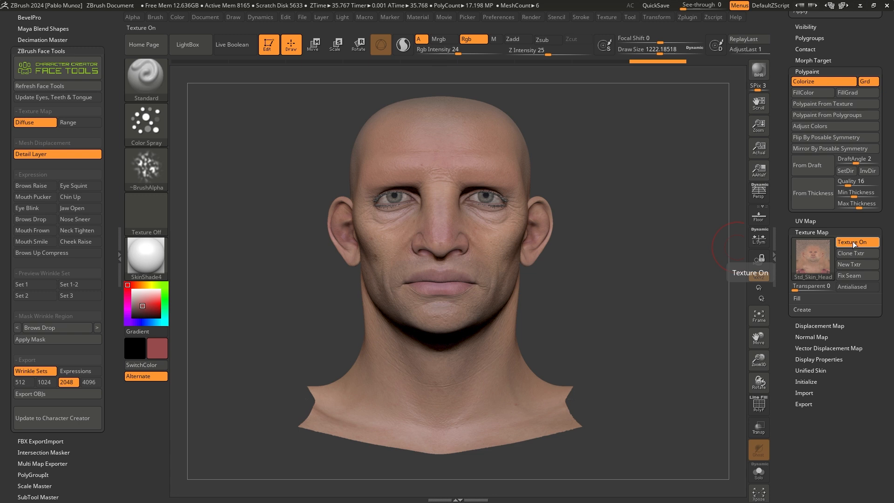
click(852, 242)
click(862, 242)
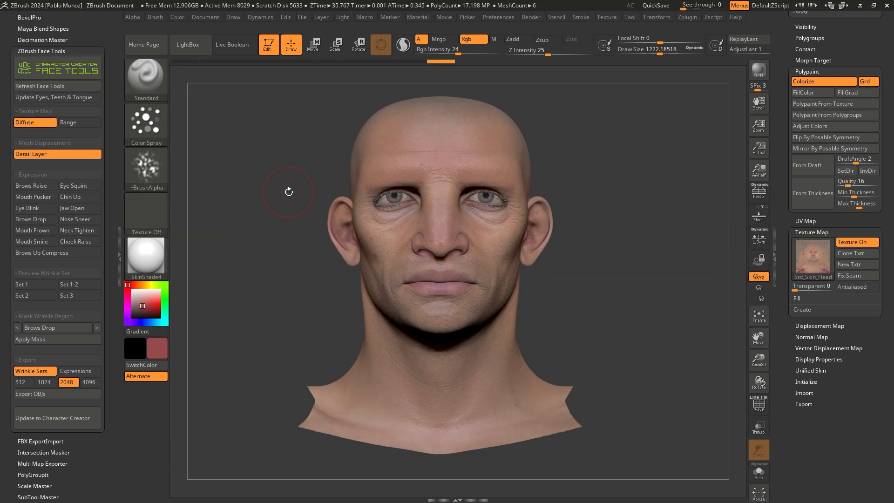
click(843, 243)
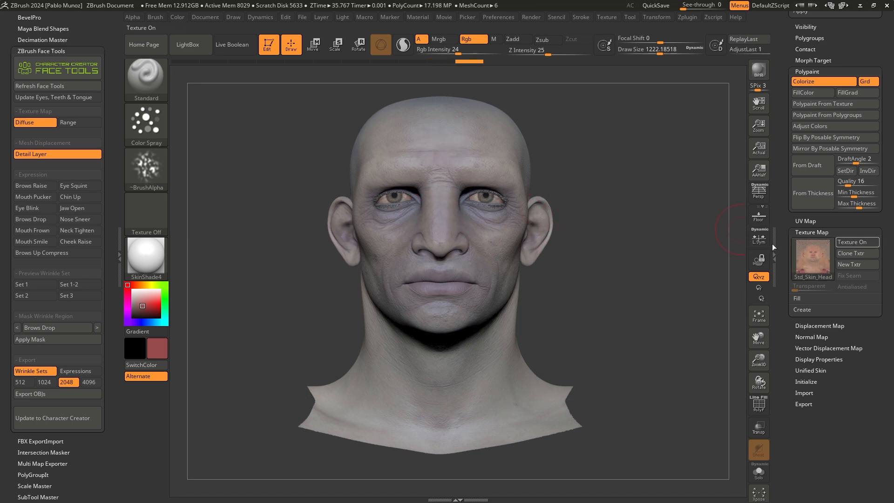
click(857, 242)
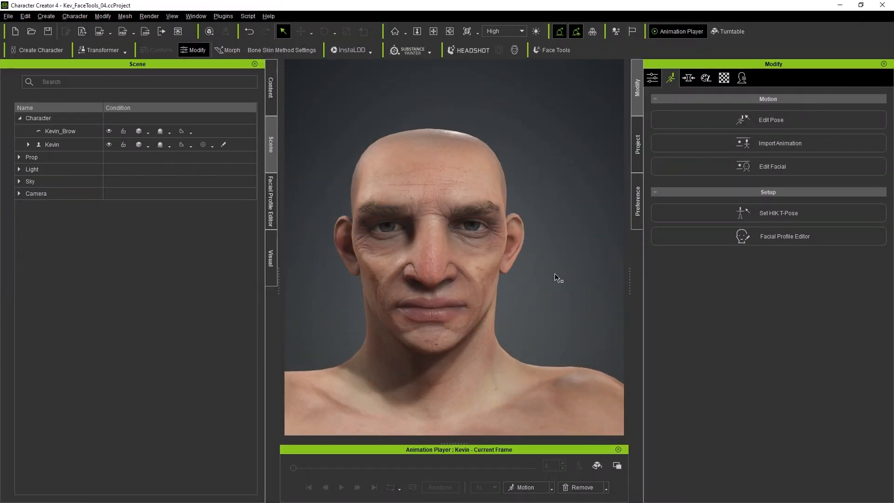
middle_drag(560, 264, 559, 276)
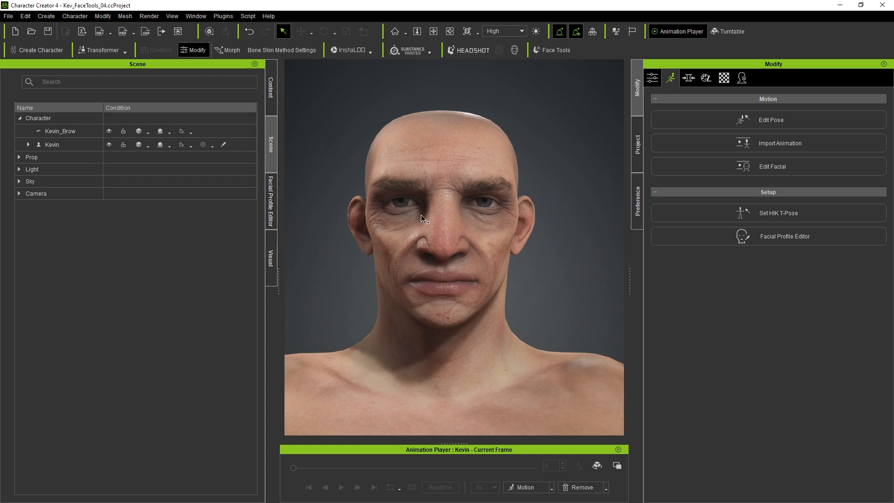
middle_drag(578, 173, 568, 168)
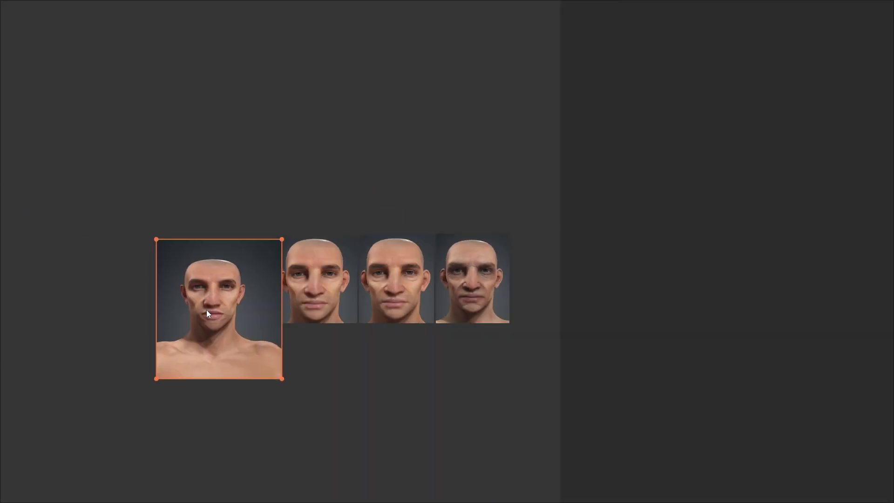
Crop the first portrait on the reference board to the head and line up all four portraits side by side for comparison
drag(172, 250, 247, 331)
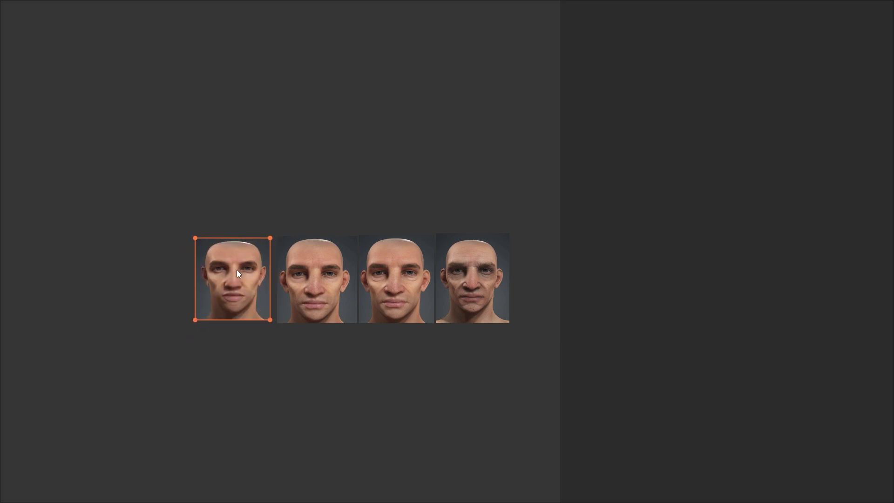
mouse_move(186, 152)
mouse_down()
mouse_move(428, 302)
mouse_move(501, 331)
mouse_up()
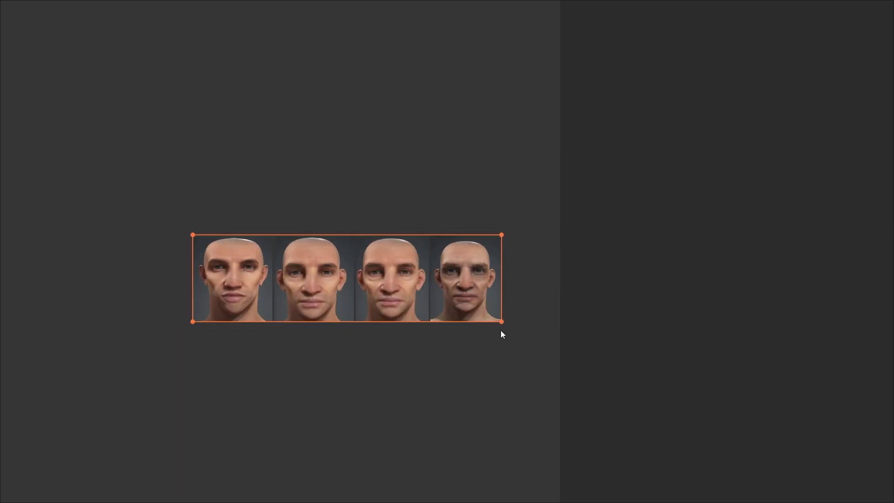
scroll(247, 319, up, 6)
middle_drag(368, 239, 261, 310)
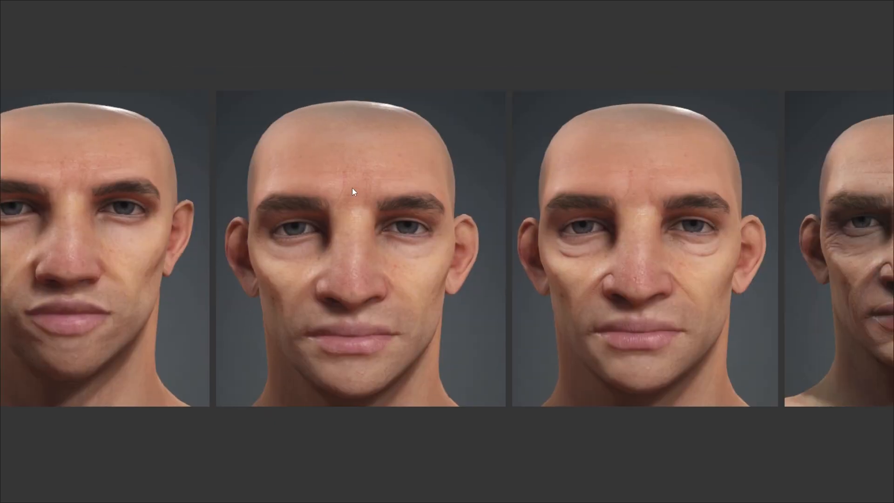
middle_drag(460, 303, 267, 312)
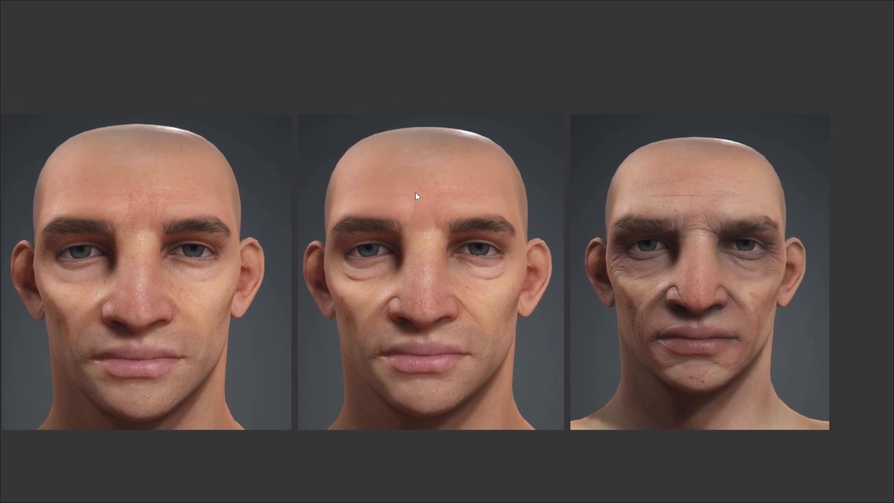
middle_drag(565, 319, 433, 313)
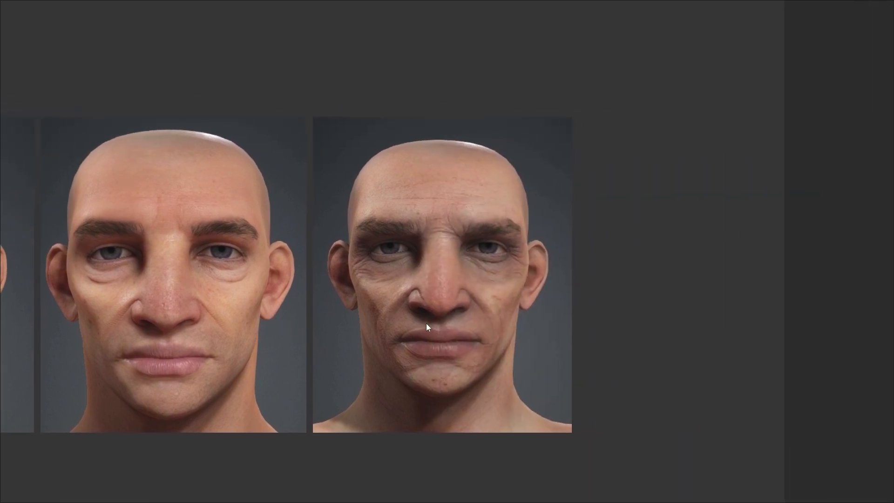
scroll(471, 260, up, 3)
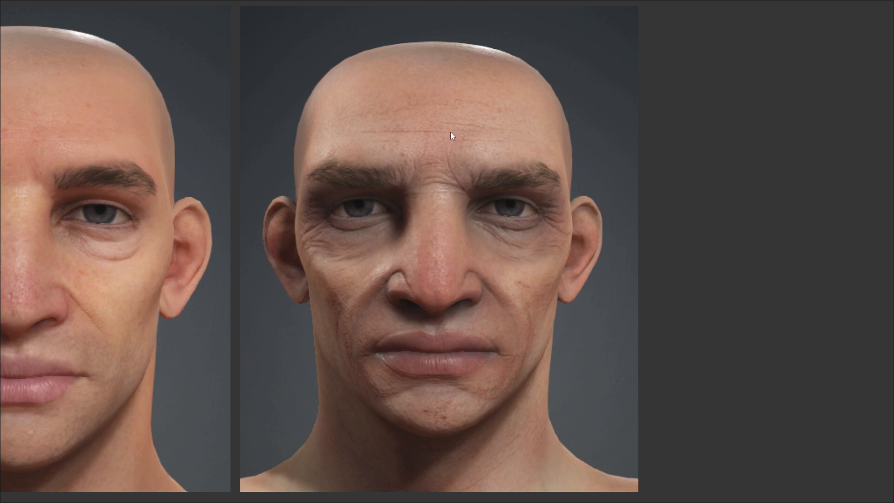